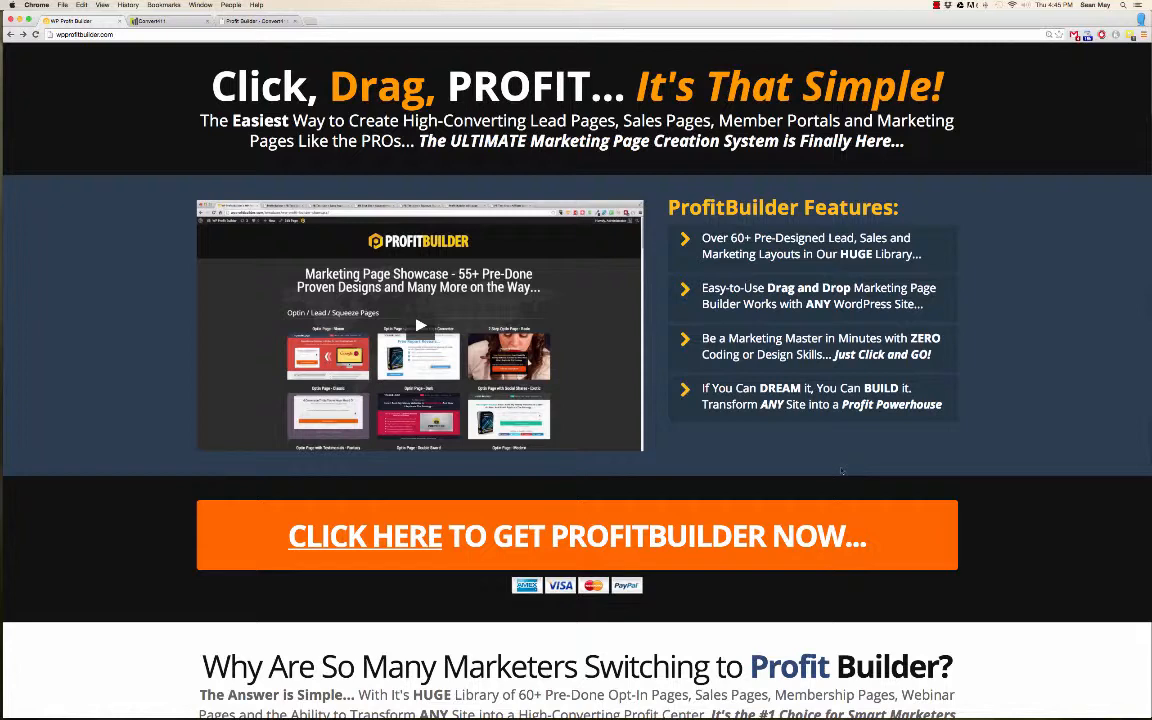
- Open the ProfitBuilder plans page and compare the Dev License, Multi Site and Single Site packs
left_click(586, 519)
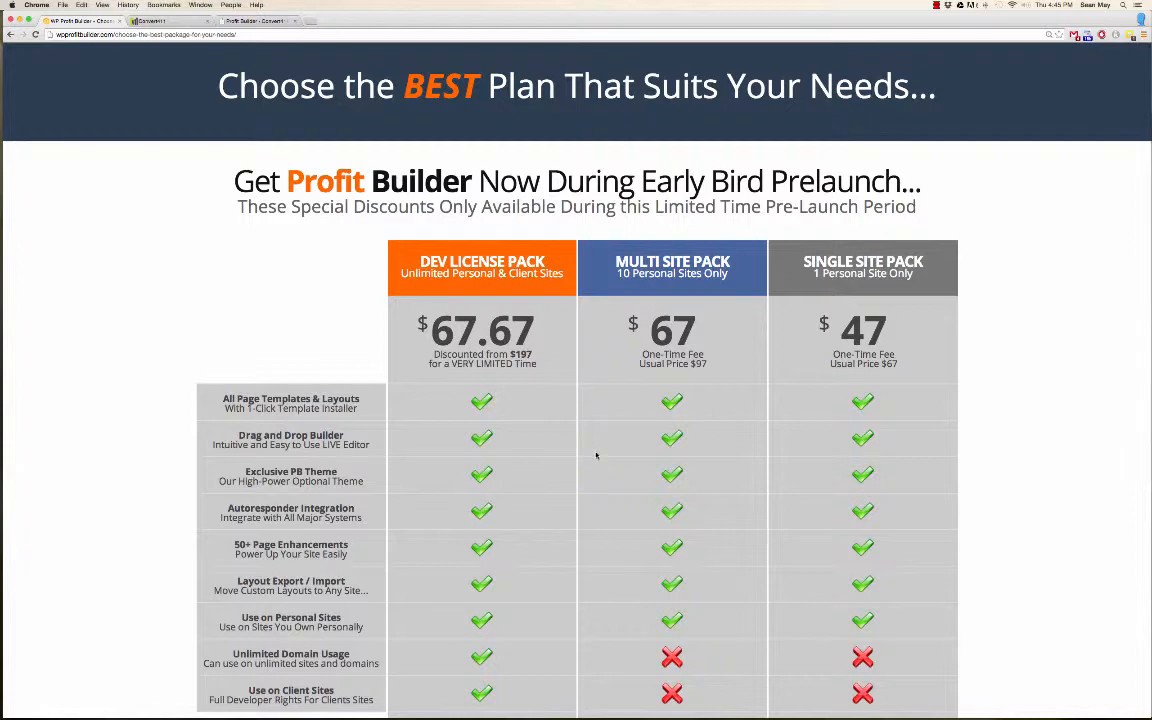
scroll(596, 455, "down", 3)
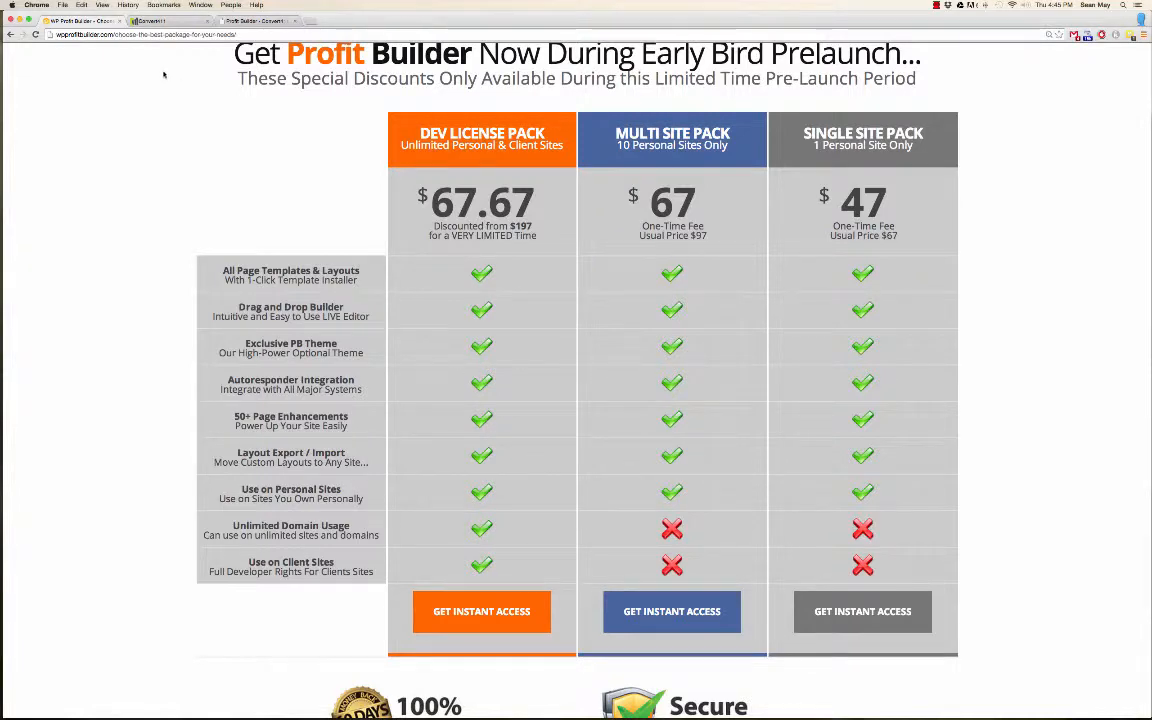
- Switch to the Convert411 site and look over its homepage, from the opt-in offer to the recent training section
left_click(154, 22)
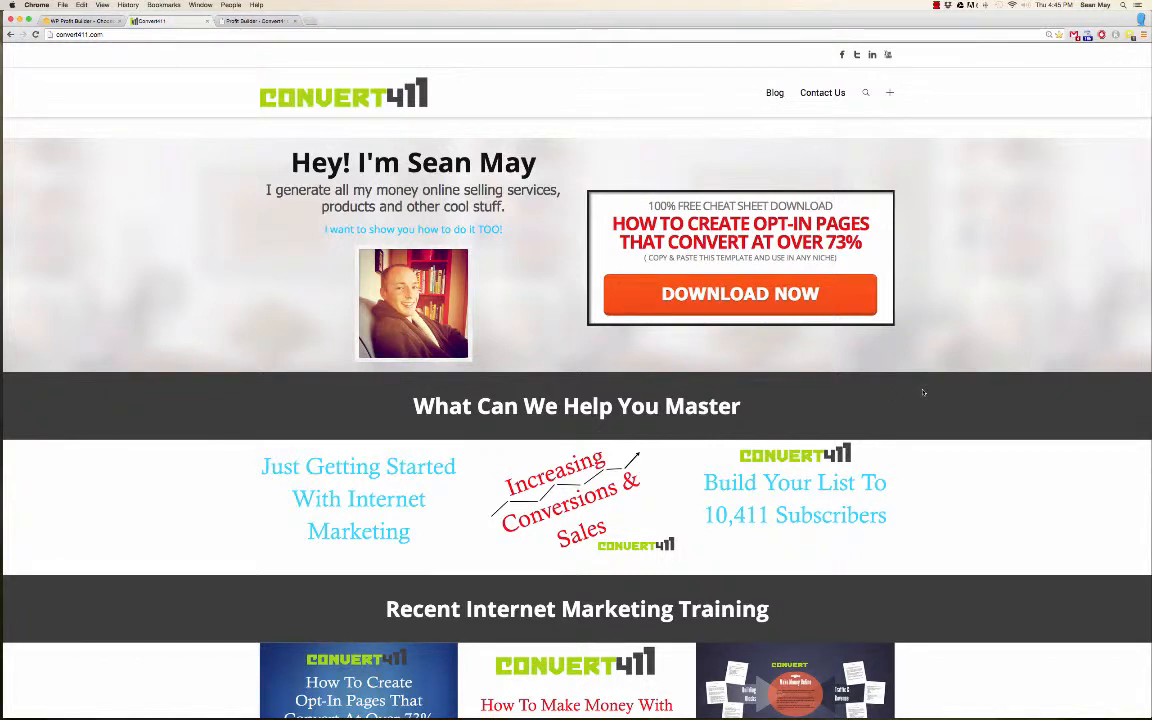
scroll(923, 392, "down", 5)
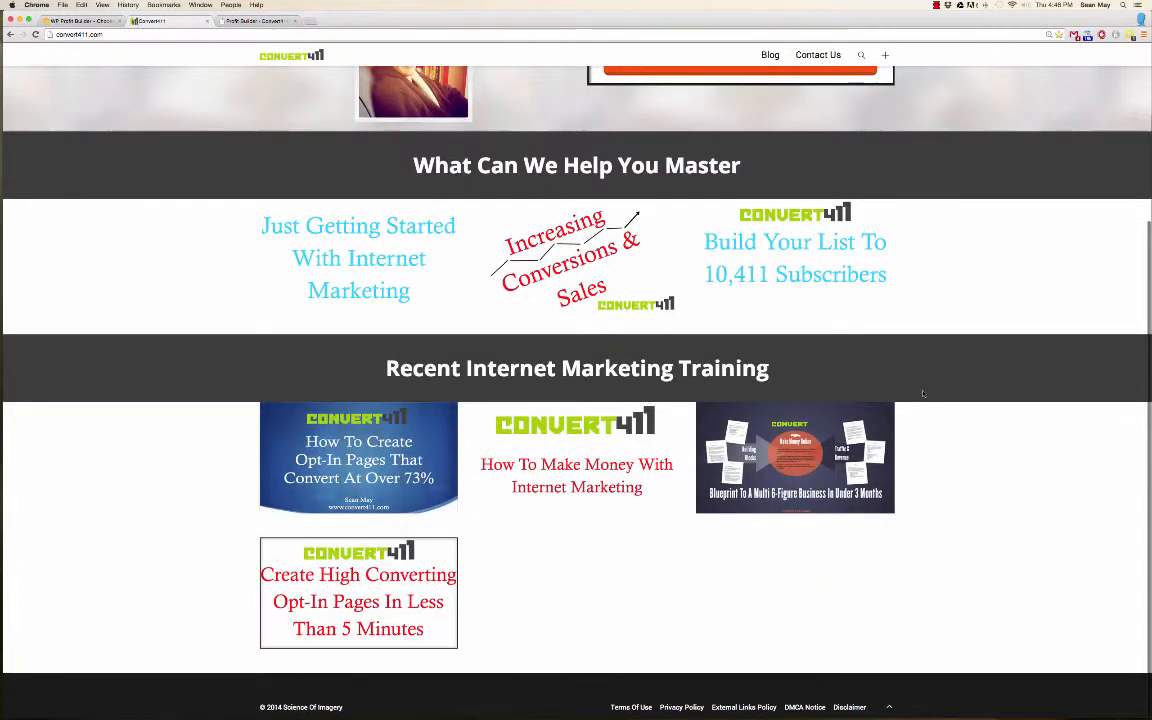
scroll(923, 393, "up", 5)
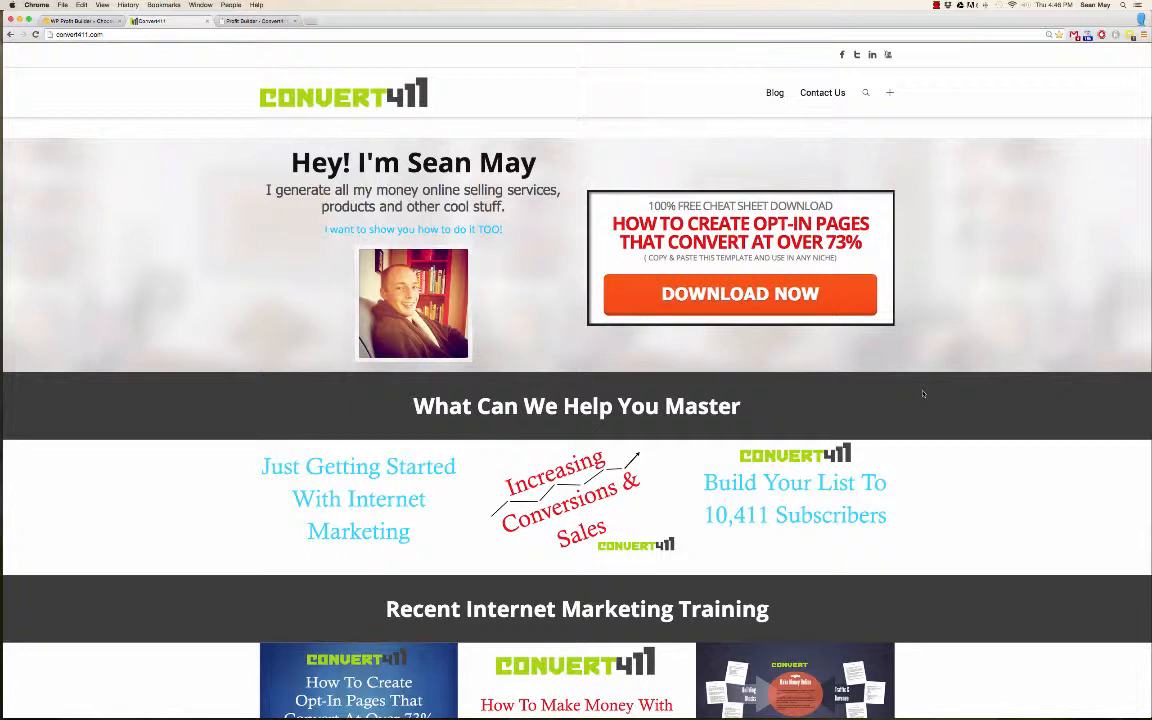
scroll(923, 394, "down", 5)
scroll(923, 394, "up", 2)
scroll(923, 394, "up", 3)
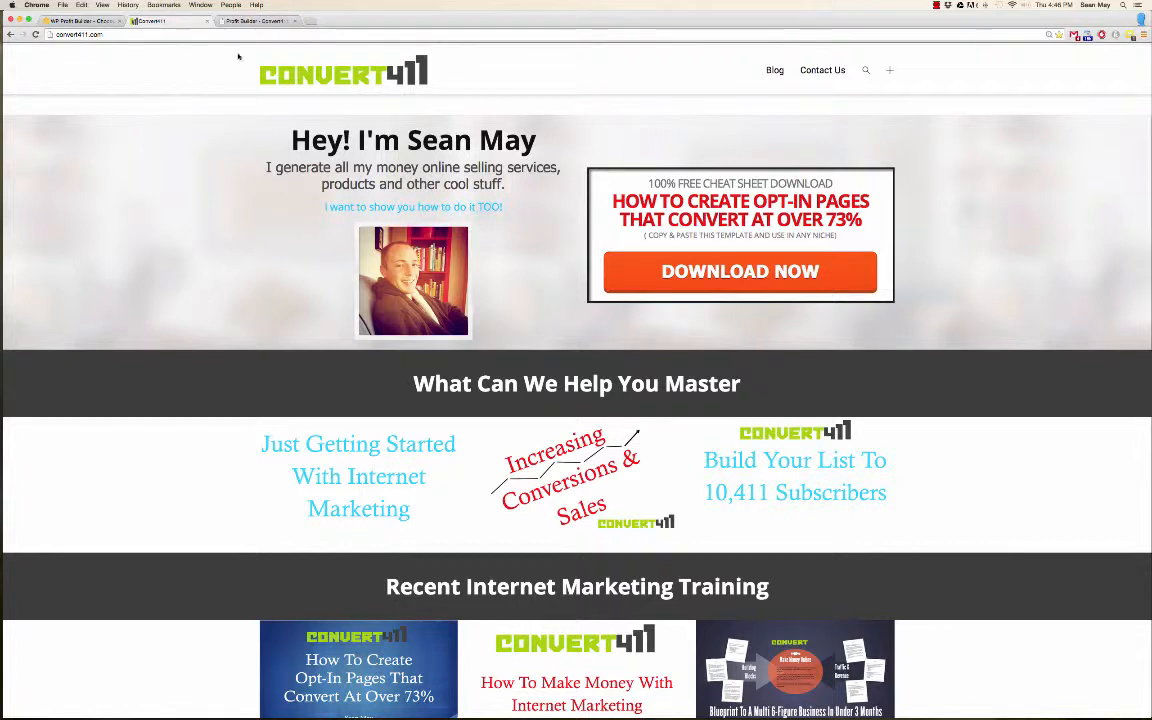
- In the Convert411 WordPress admin, enlarge the page display and open Profit Builder's Templates Management section
left_click(241, 21)
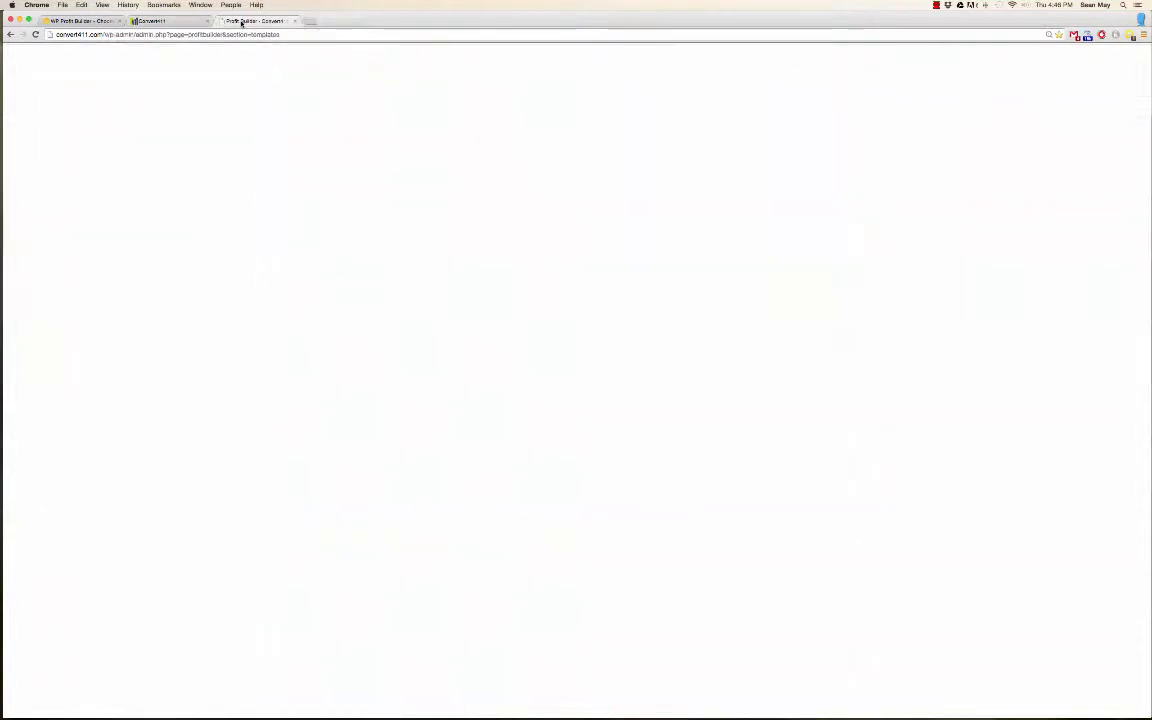
scroll(55, 70, "up", 10)
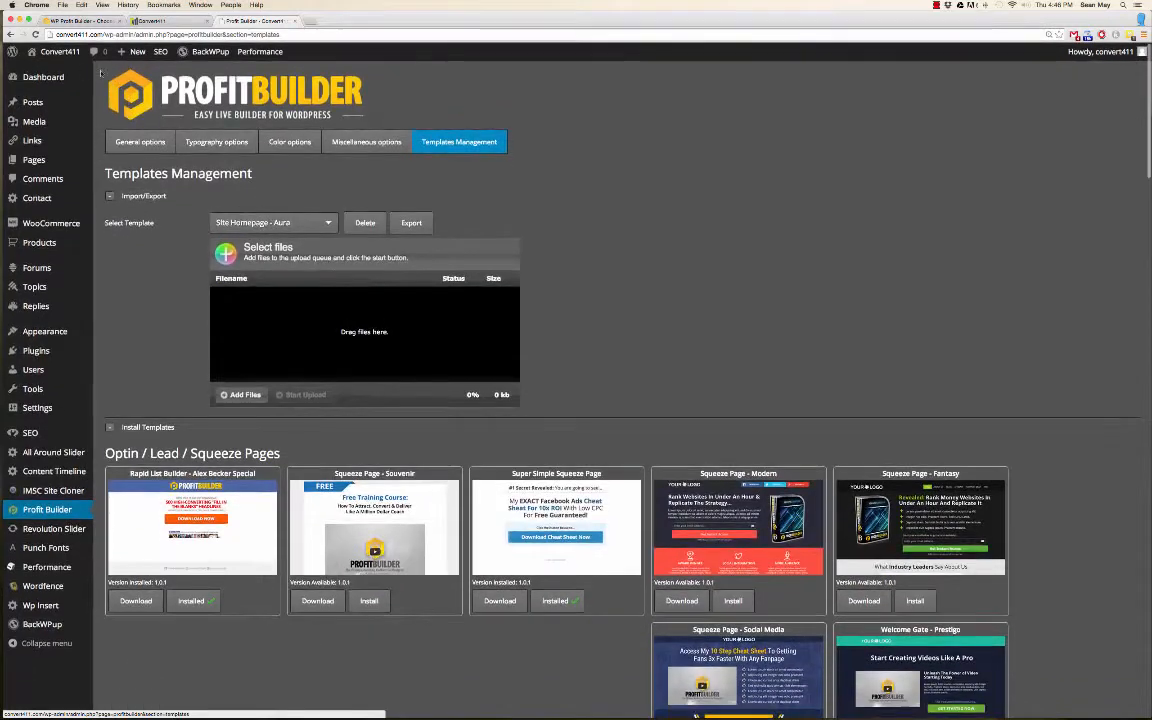
left_click(46, 78)
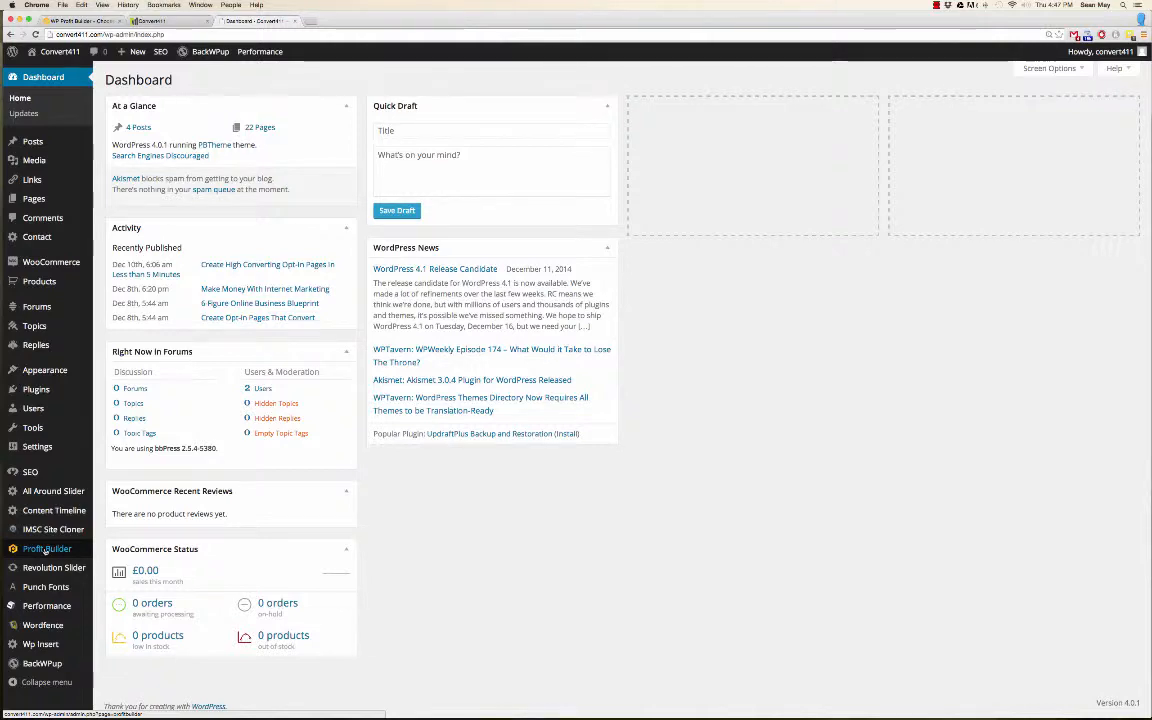
key("super+equal")
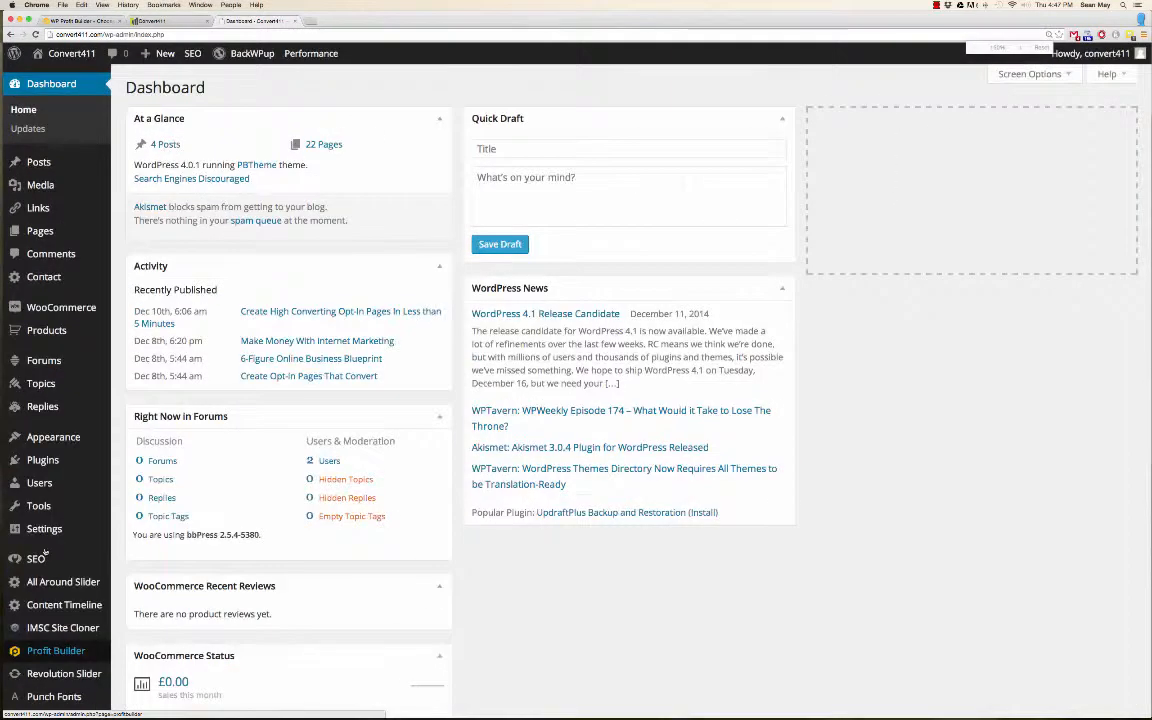
left_click(45, 653)
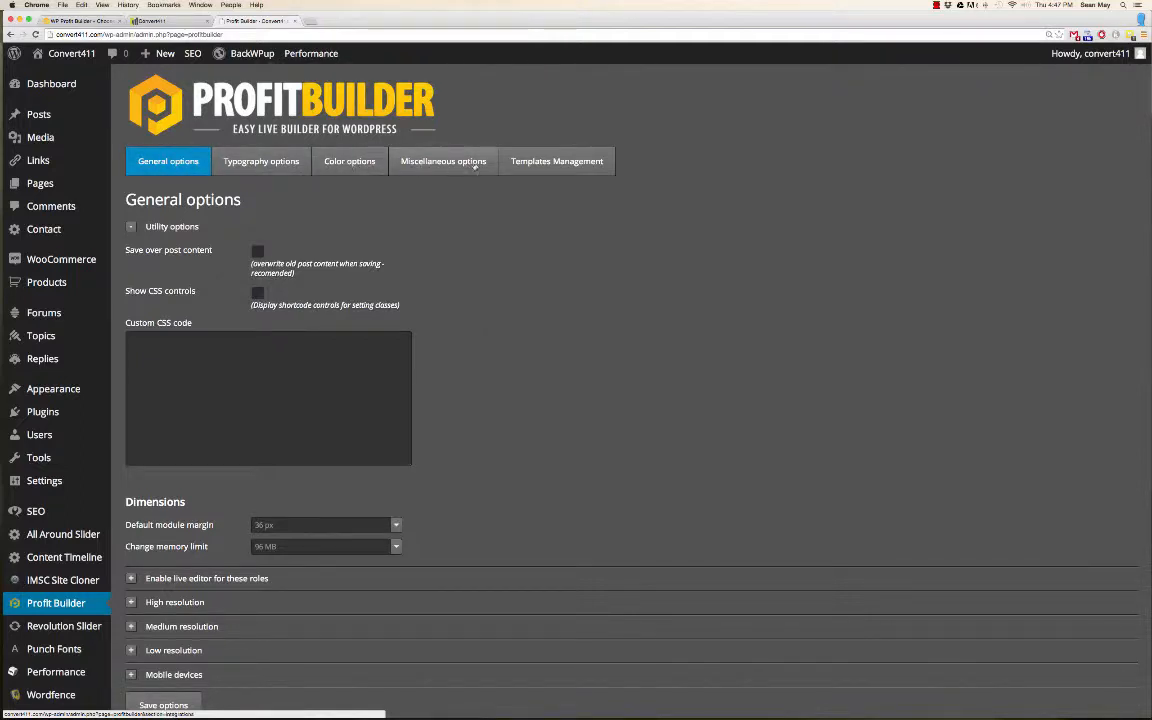
left_click(551, 163)
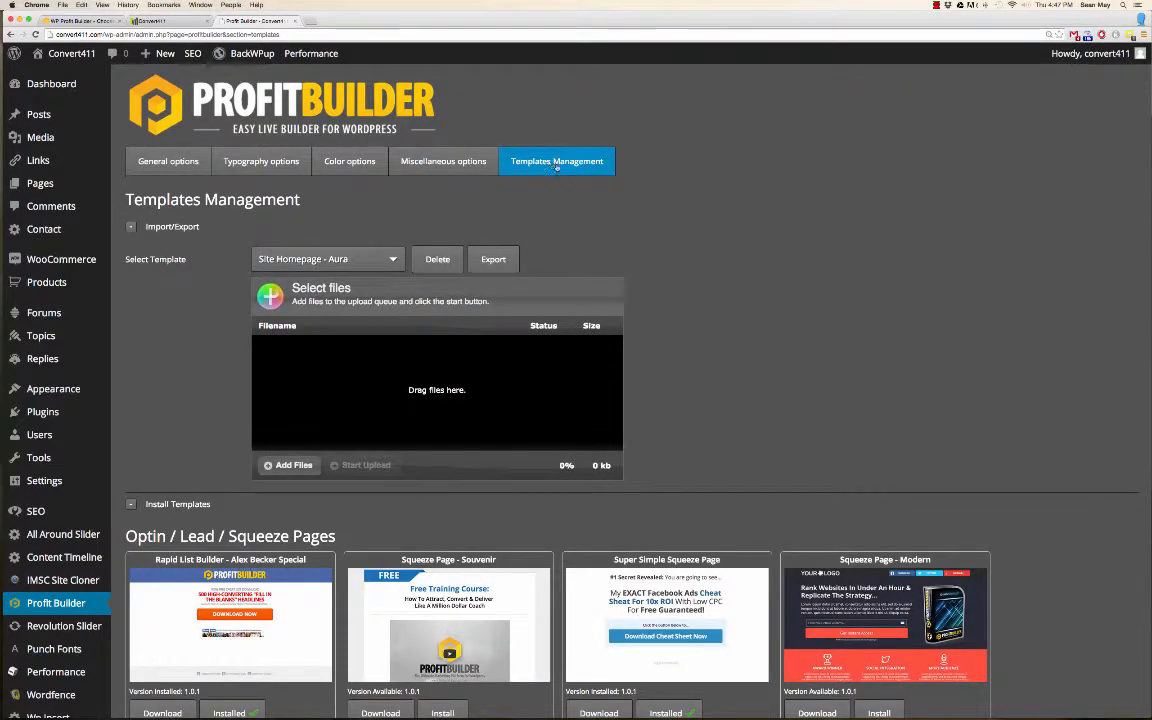
- Browse the Optin / Lead / Squeeze Pages templates available for installation
scroll(642, 231, "down", 1)
scroll(642, 231, "down", 2)
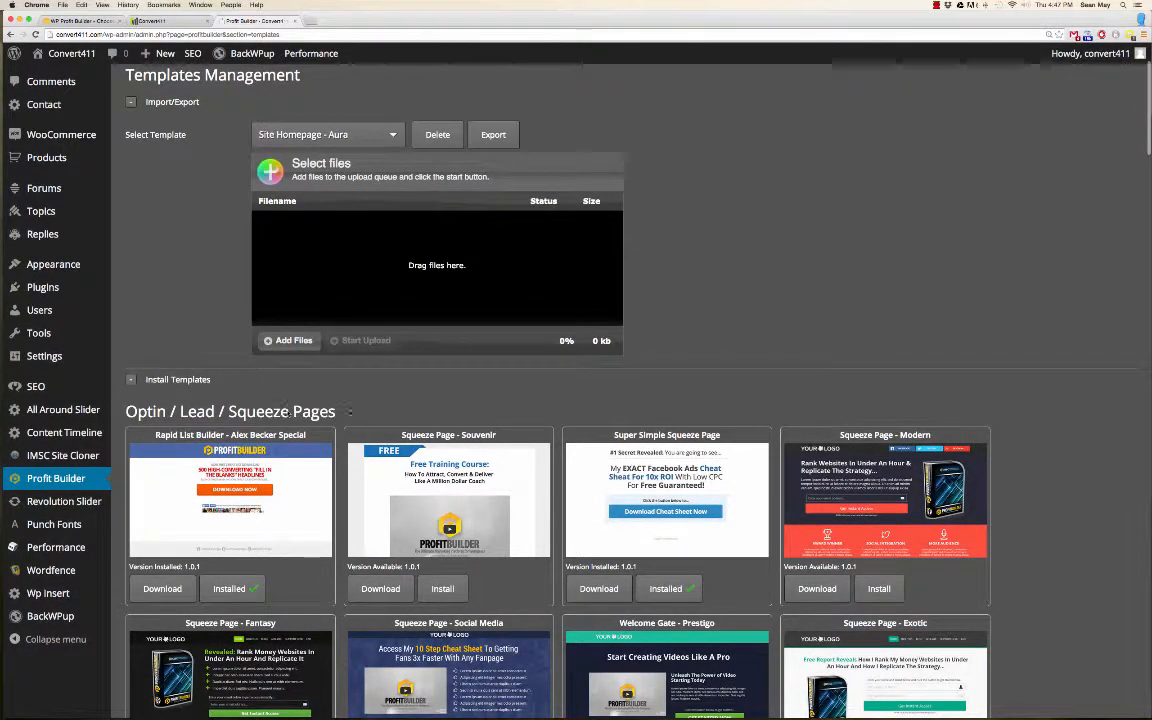
scroll(349, 411, "down", 8)
scroll(349, 411, "down", 2)
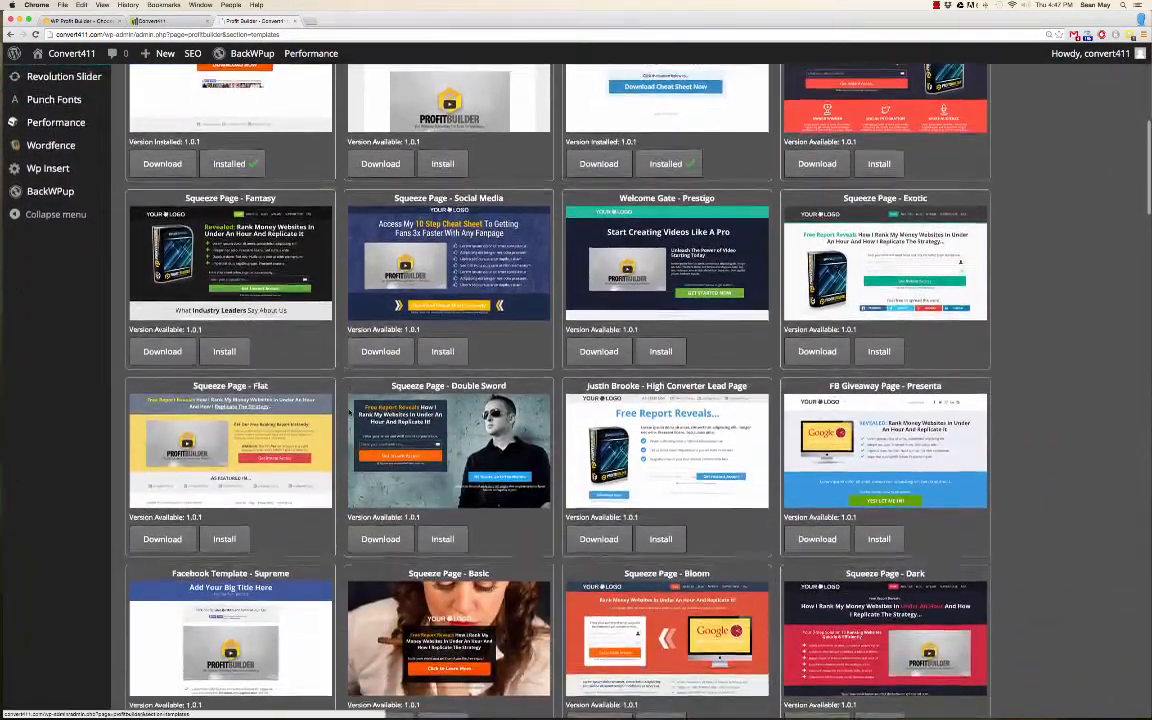
scroll(380, 390, "up", 2)
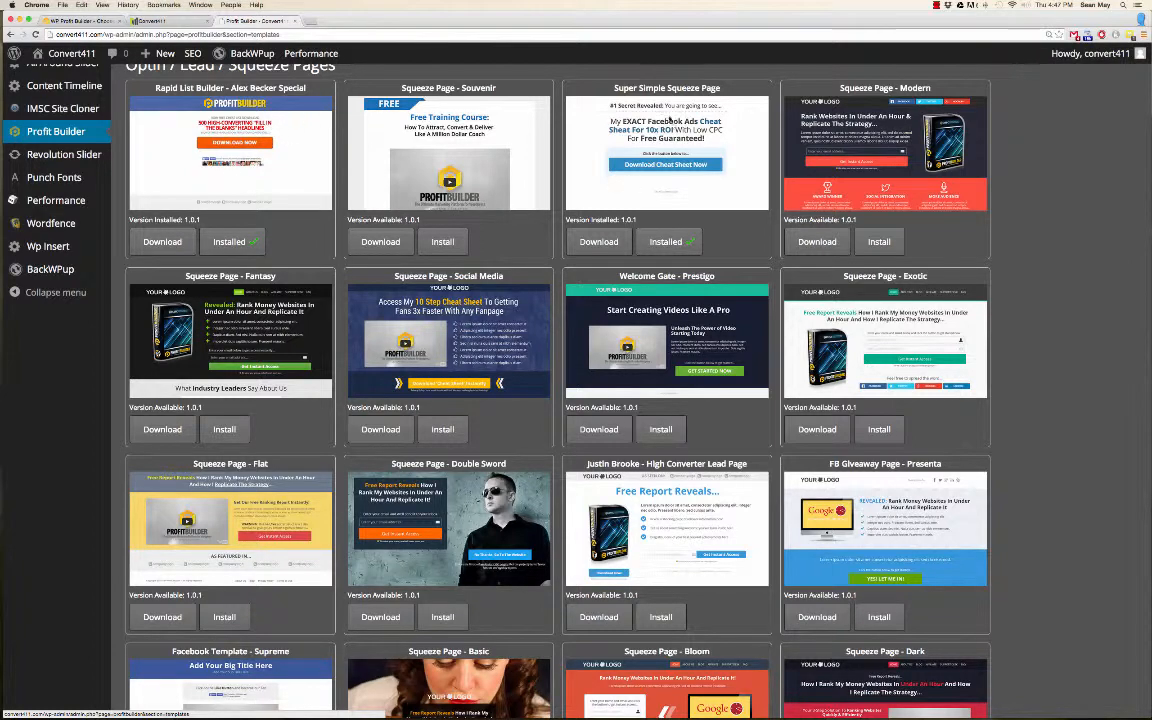
scroll(676, 217, "down", 5)
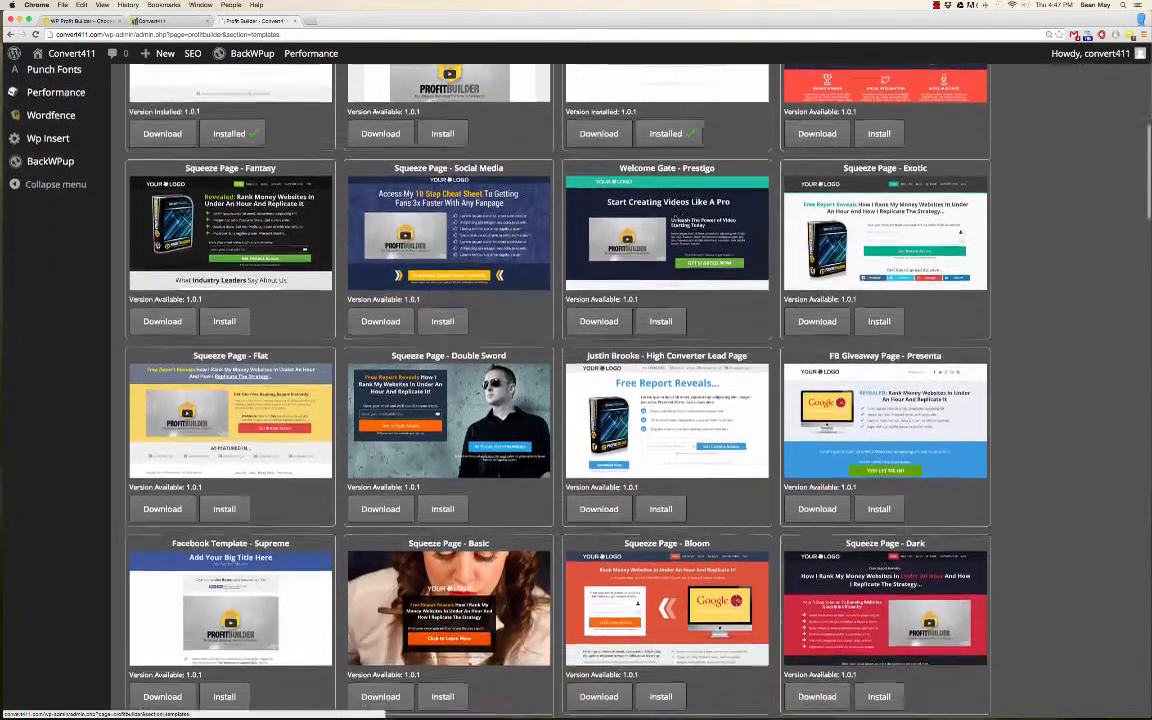
scroll(676, 217, "down", 8)
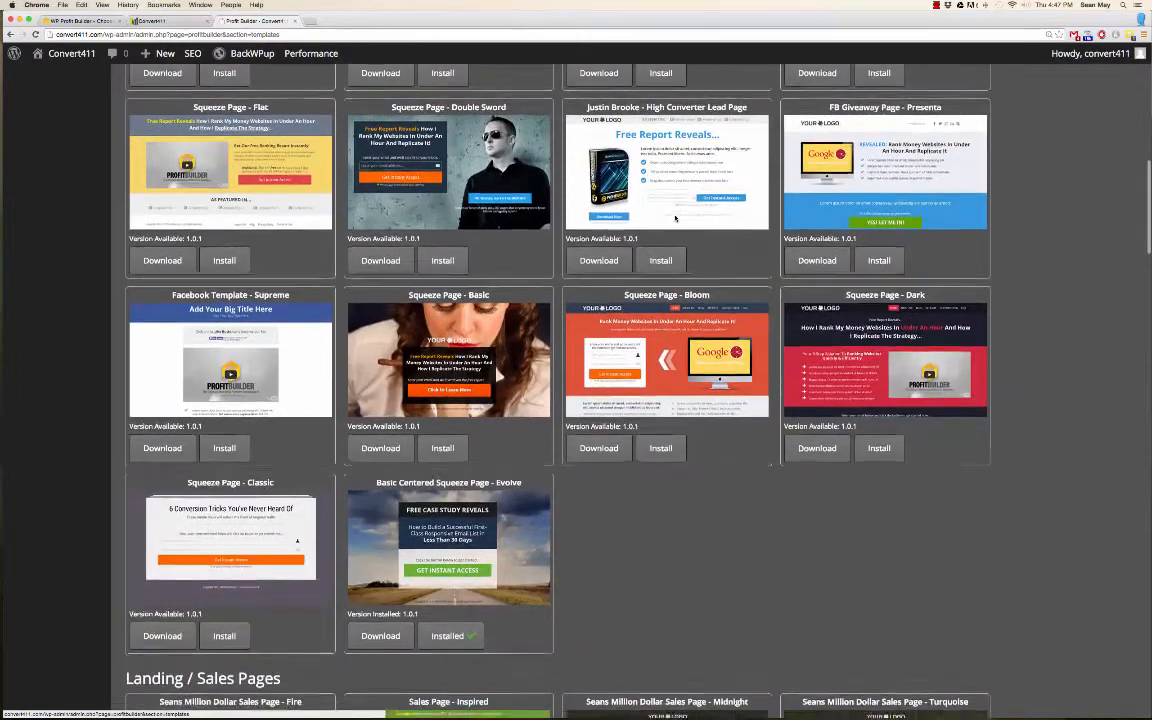
- Look through the landing and sales page, membership portal and home page templates
scroll(550, 263, "down", 3)
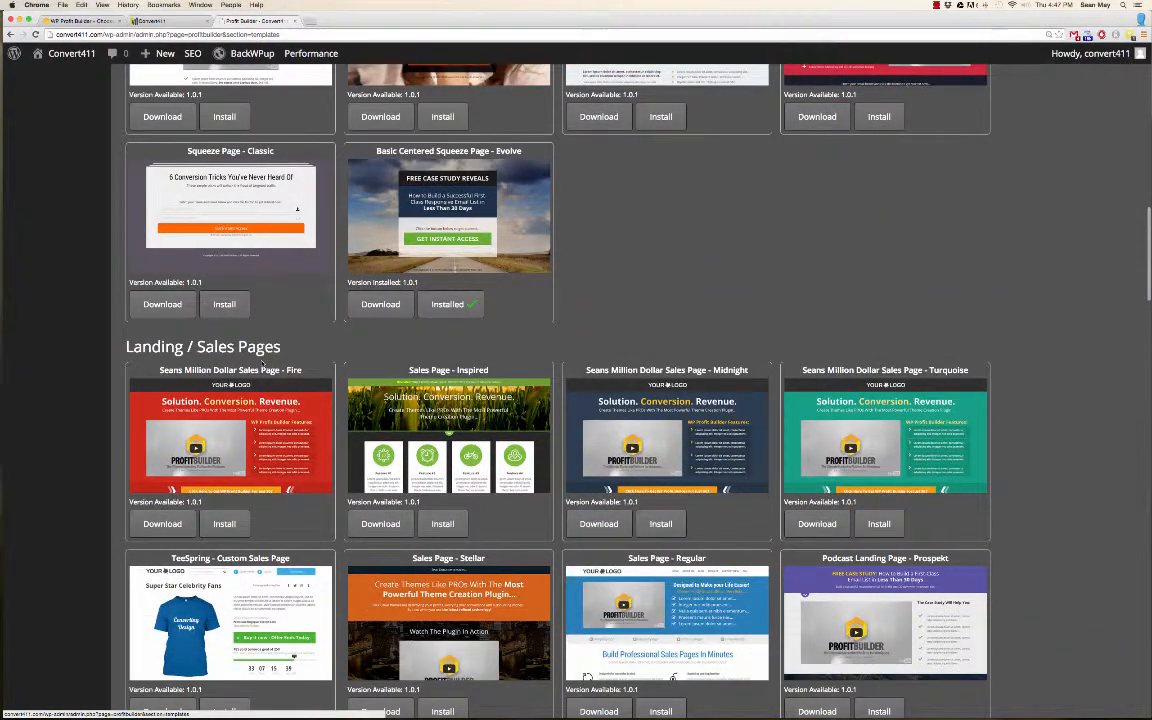
scroll(343, 359, "down", 2)
scroll(444, 485, "down", 15)
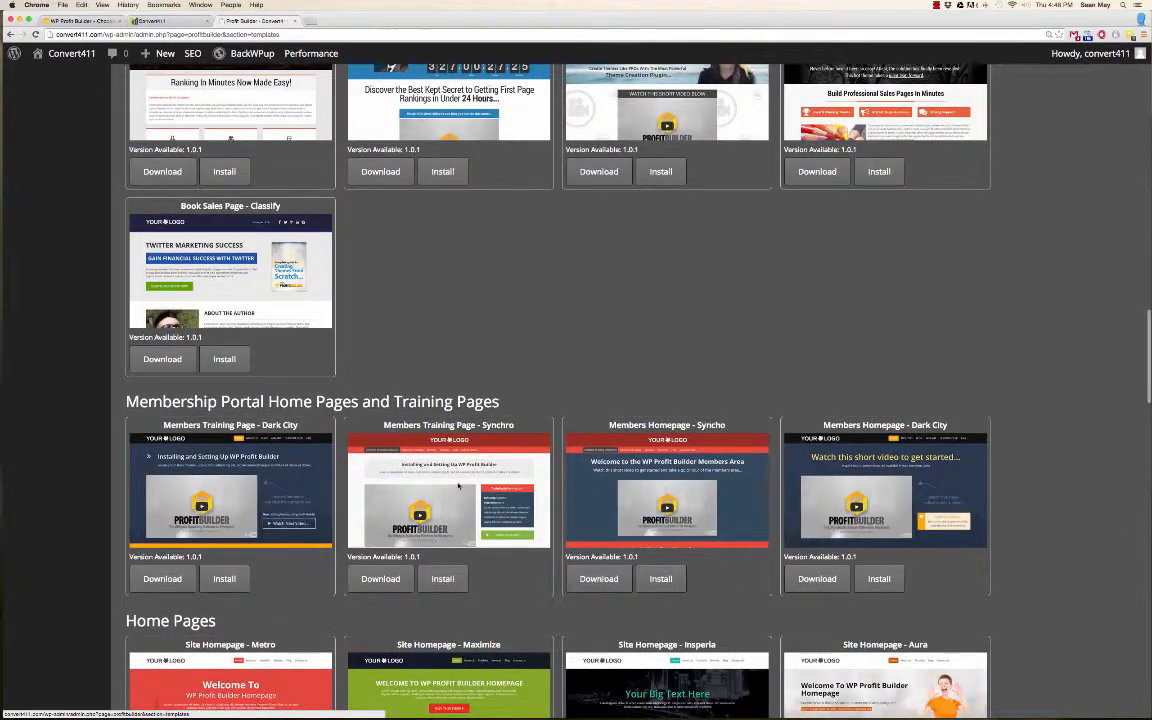
scroll(452, 472, "down", 1)
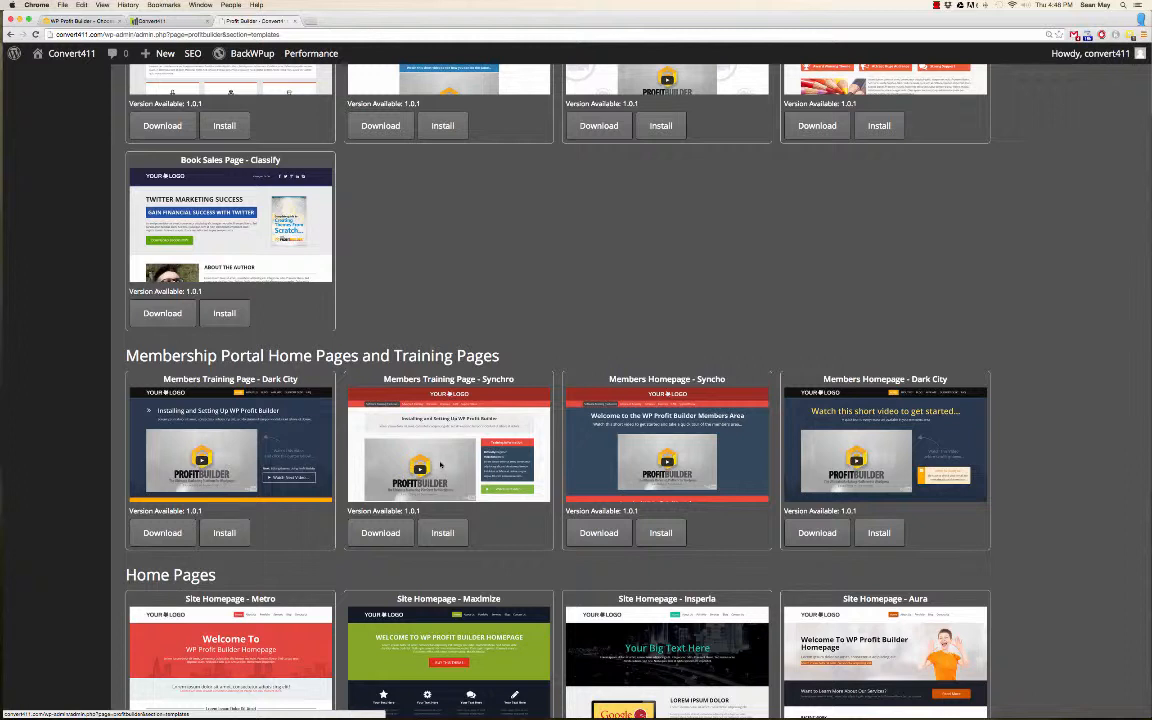
scroll(440, 464, "down", 1)
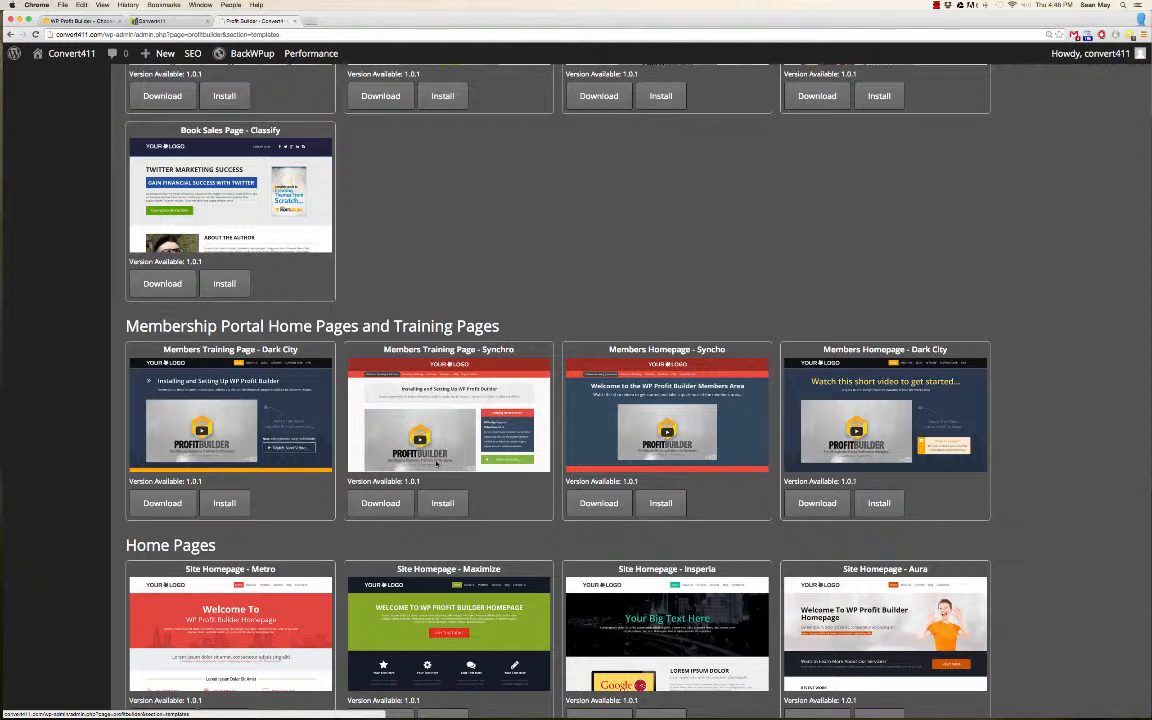
scroll(480, 395, "down", 2)
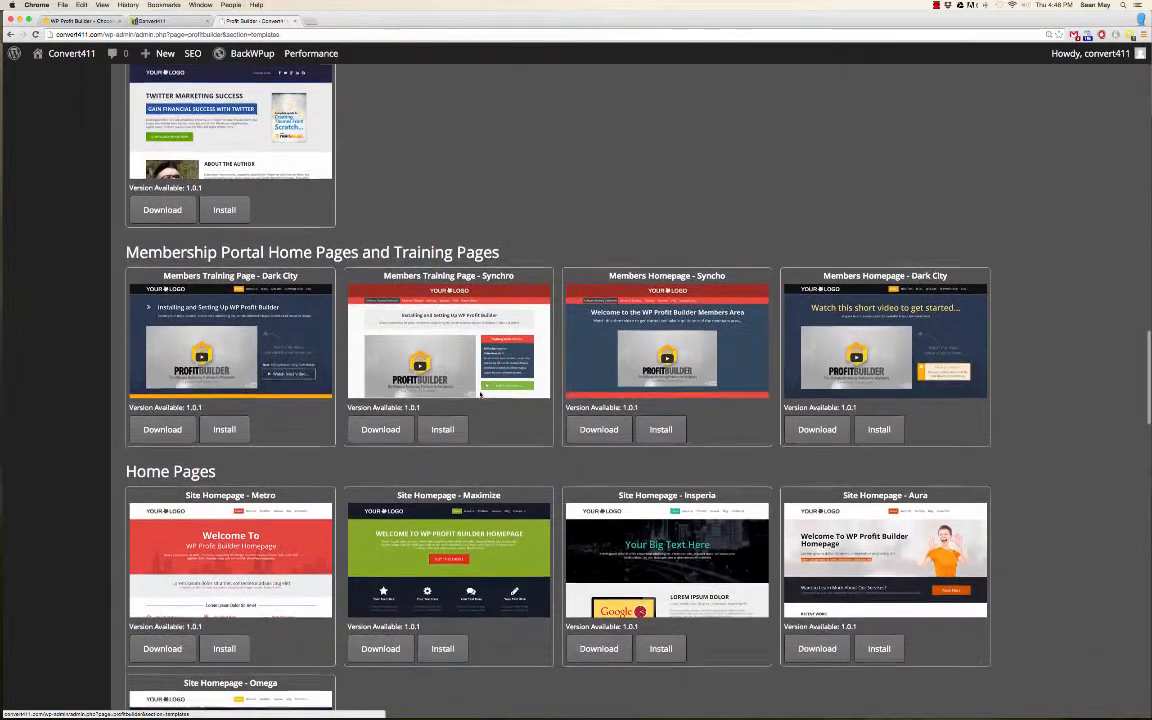
scroll(480, 395, "down", 5)
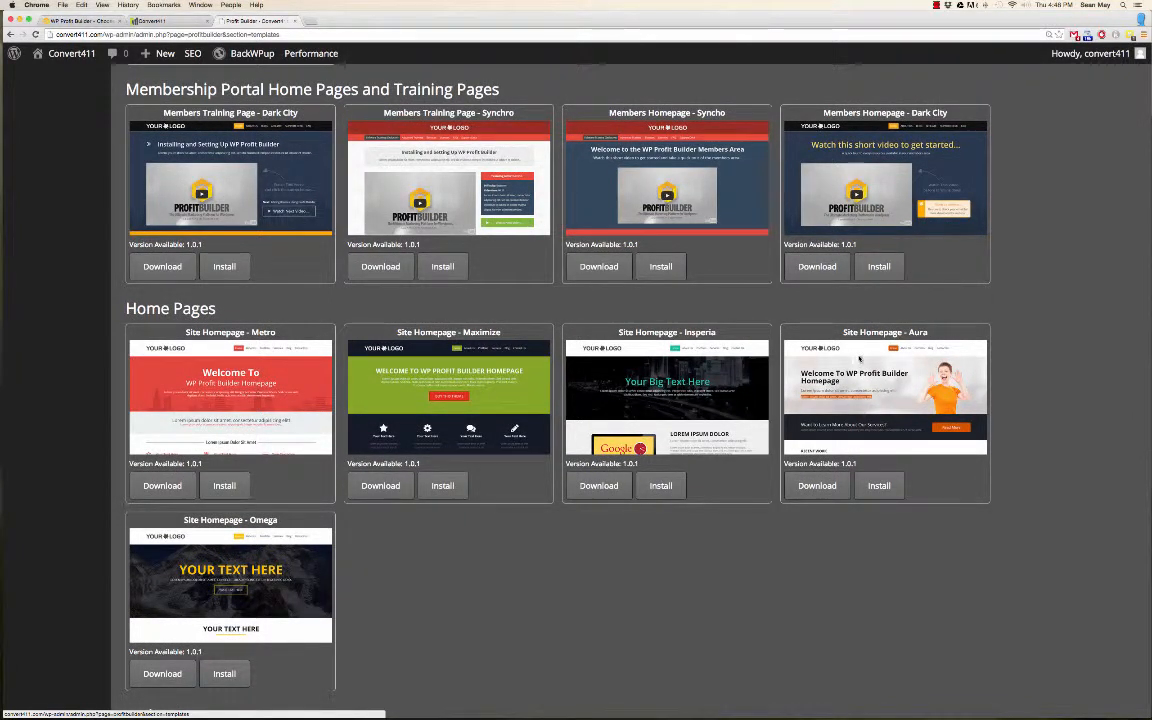
scroll(858, 357, "down", 3)
scroll(858, 357, "down", 10)
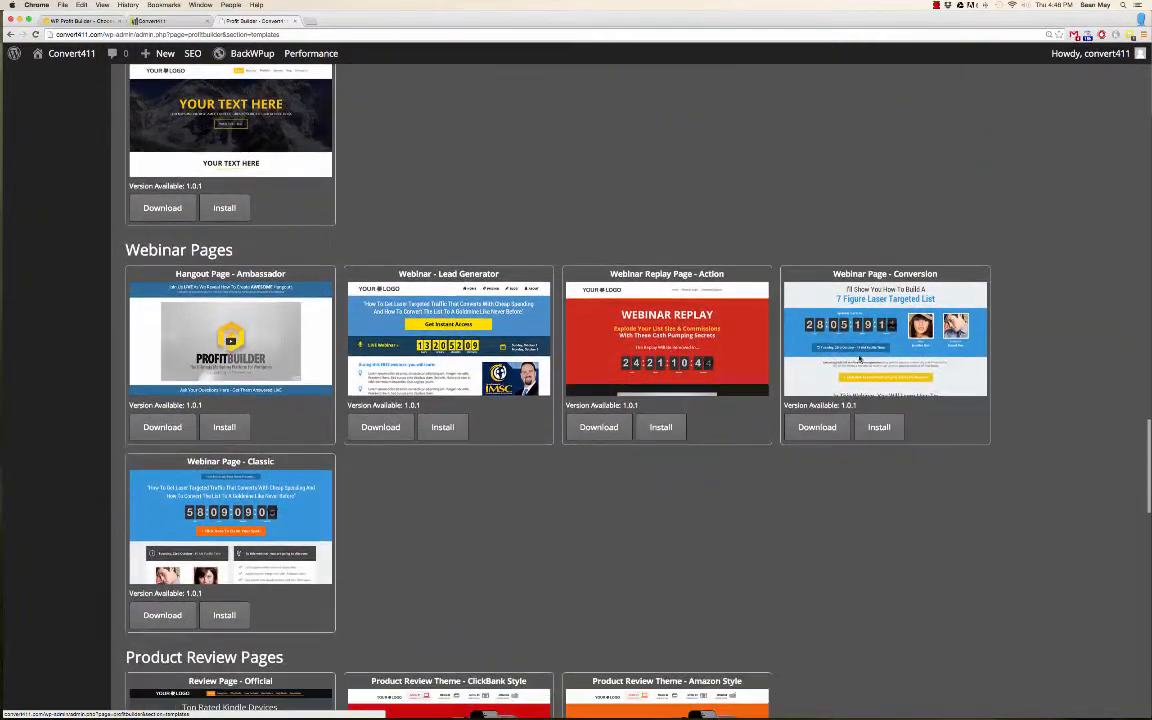
- Review the webinar, product review, miscellaneous marketing, FAQ and testimonial page templates
scroll(517, 357, "down", 7)
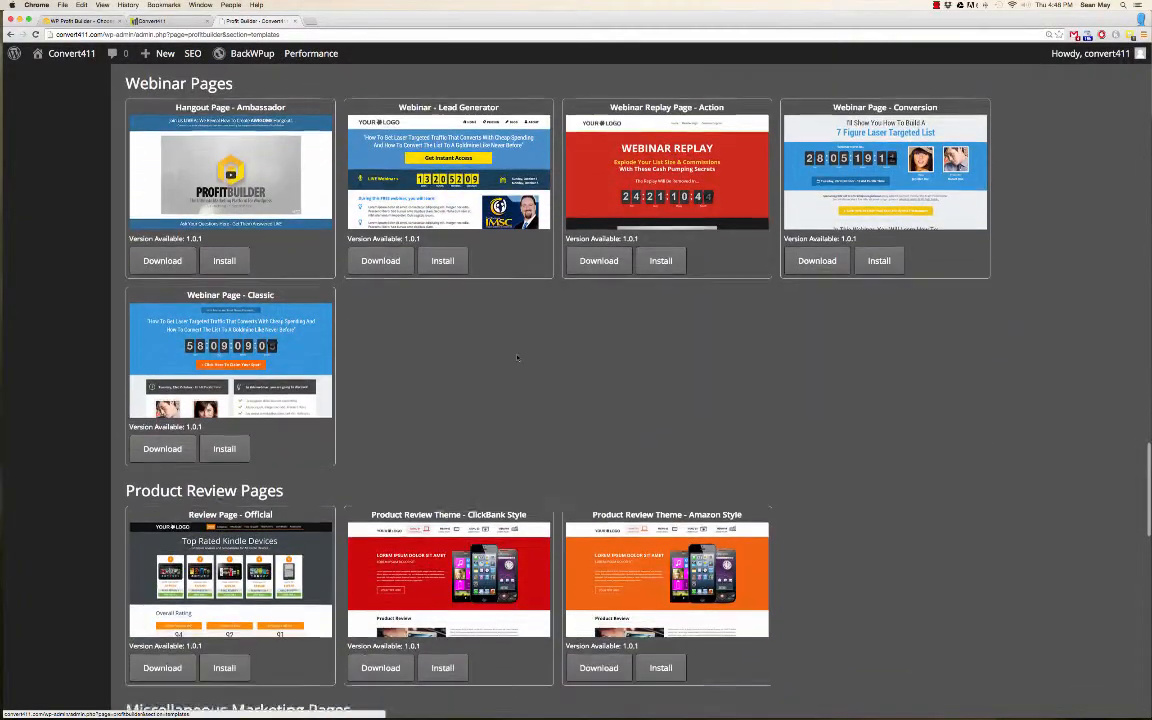
scroll(517, 357, "down", 4)
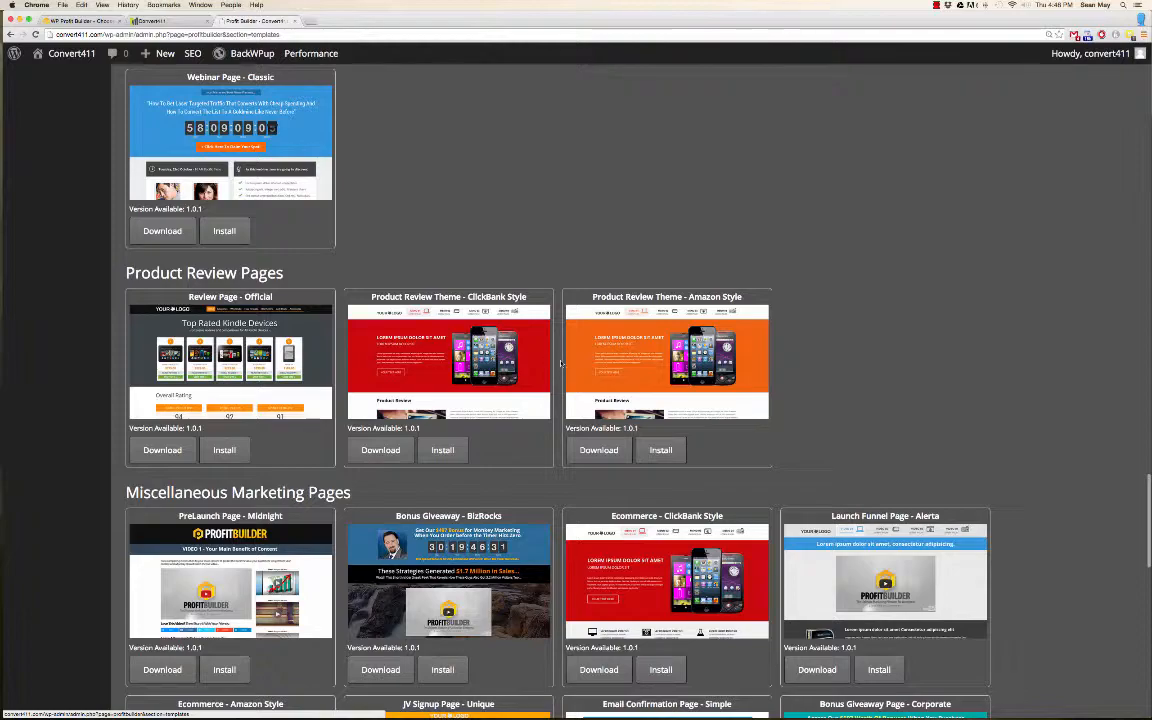
scroll(528, 362, "down", 1)
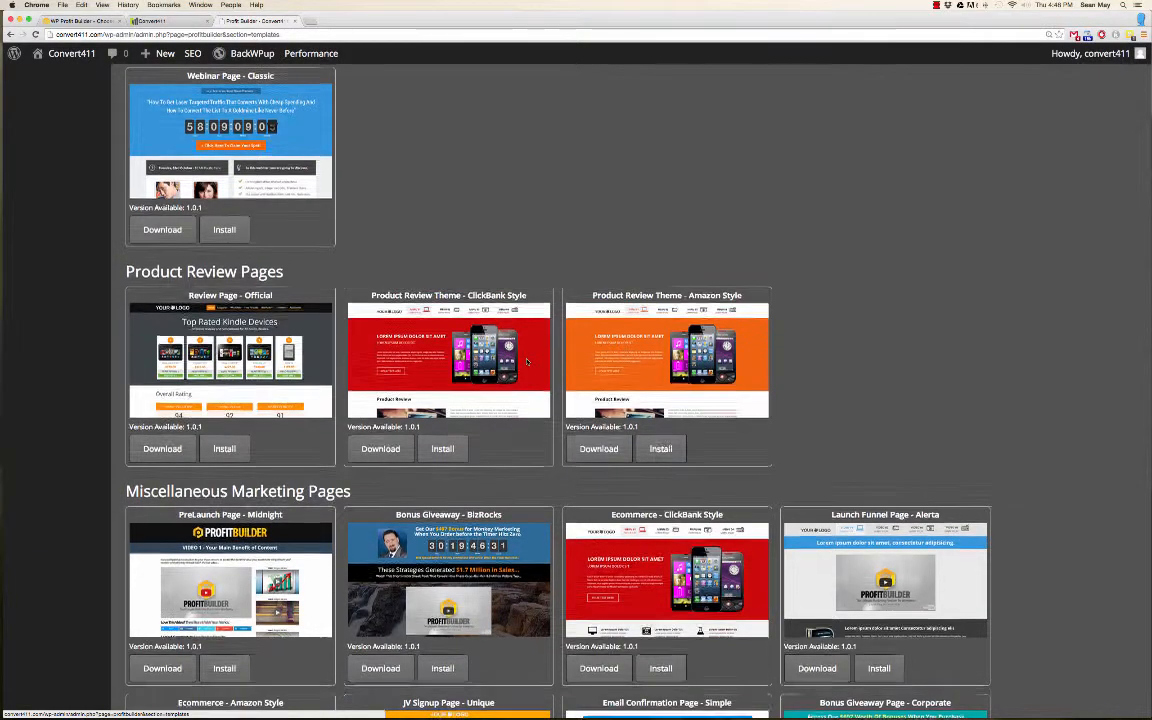
scroll(528, 362, "down", 10)
scroll(487, 342, "down", 9)
scroll(337, 320, "down", 9)
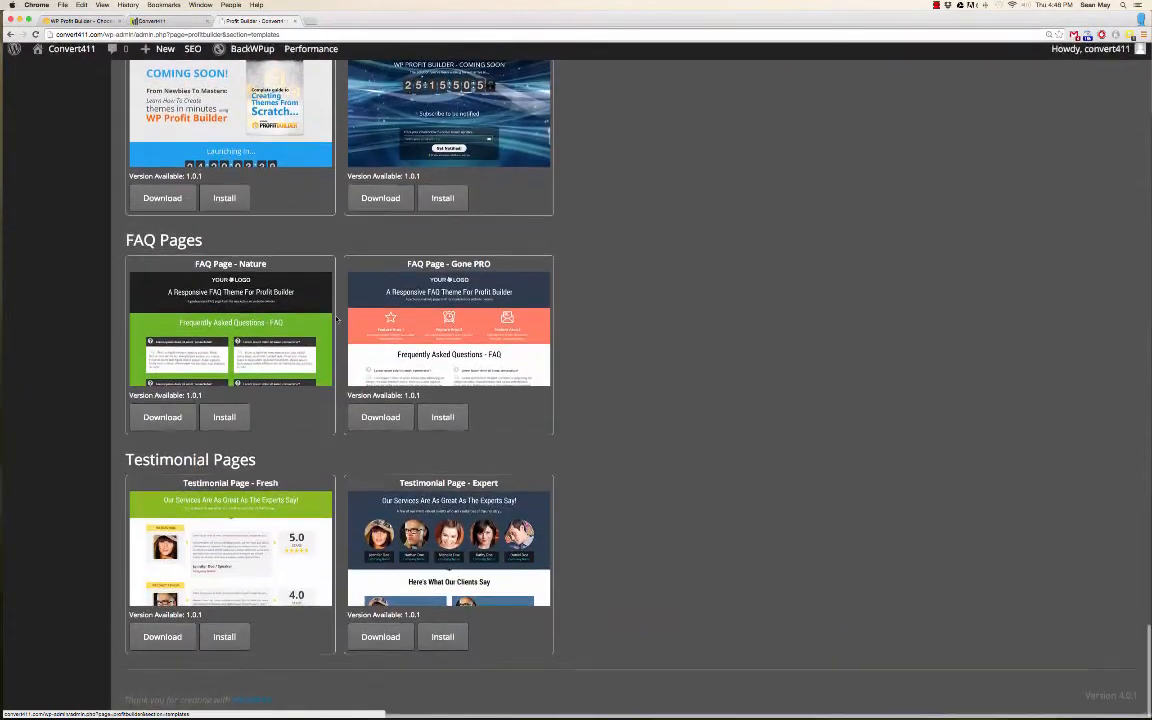
scroll(337, 320, "up", 19)
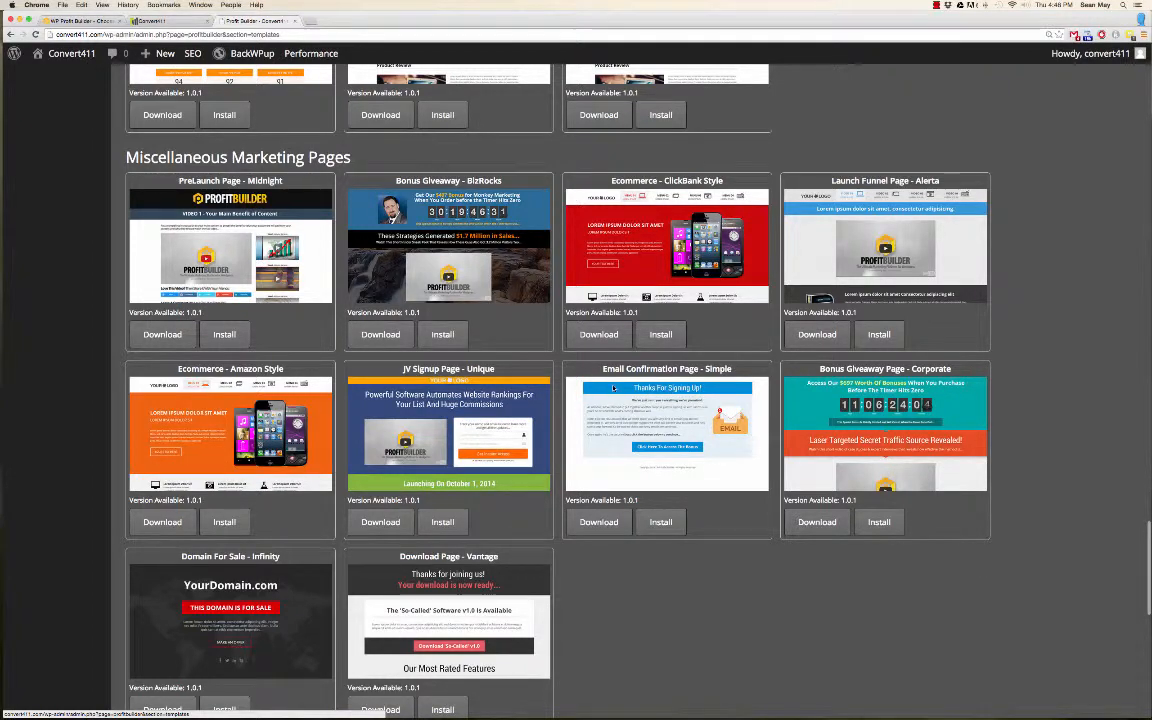
scroll(614, 387, "up", 4)
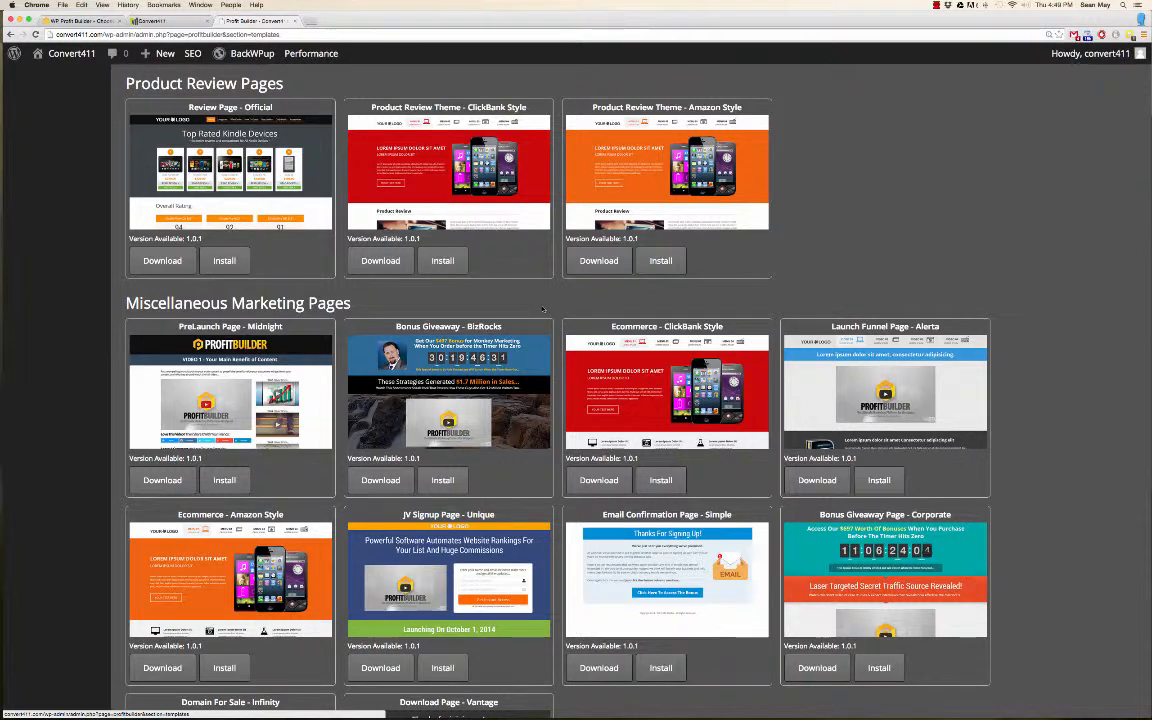
- Install the "Squeeze Page - Double Sword" template from the Optin / Lead / Squeeze Pages group
scroll(543, 311, "up", 15)
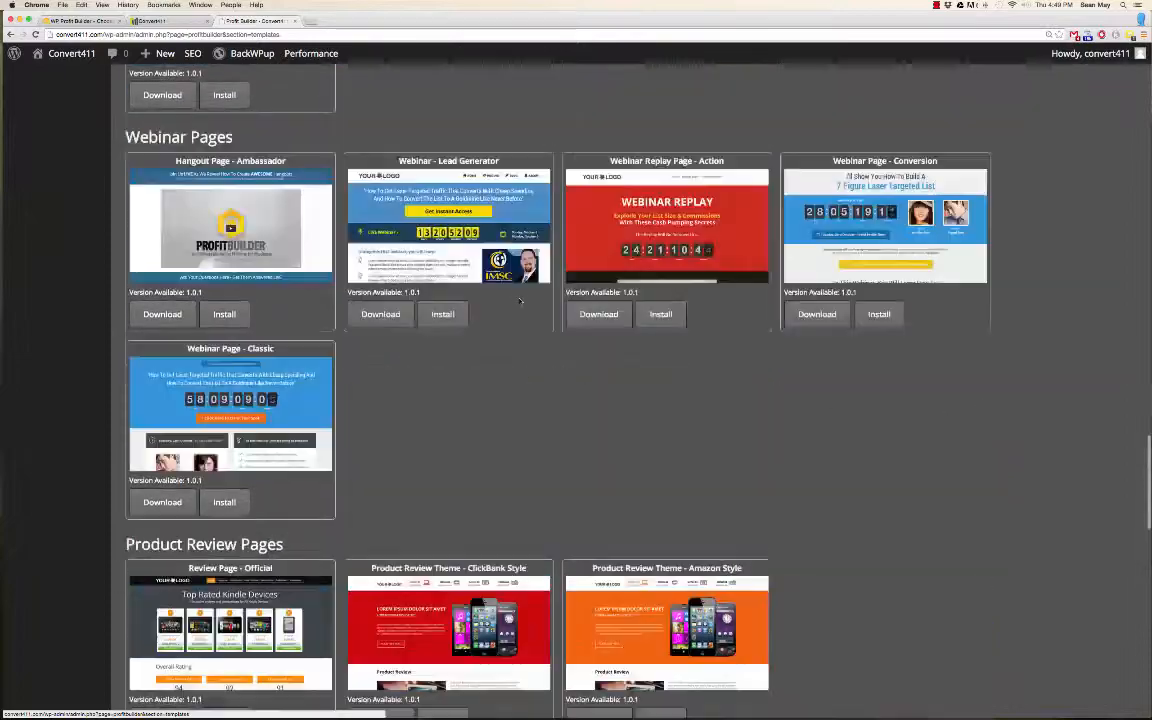
scroll(519, 301, "up", 15)
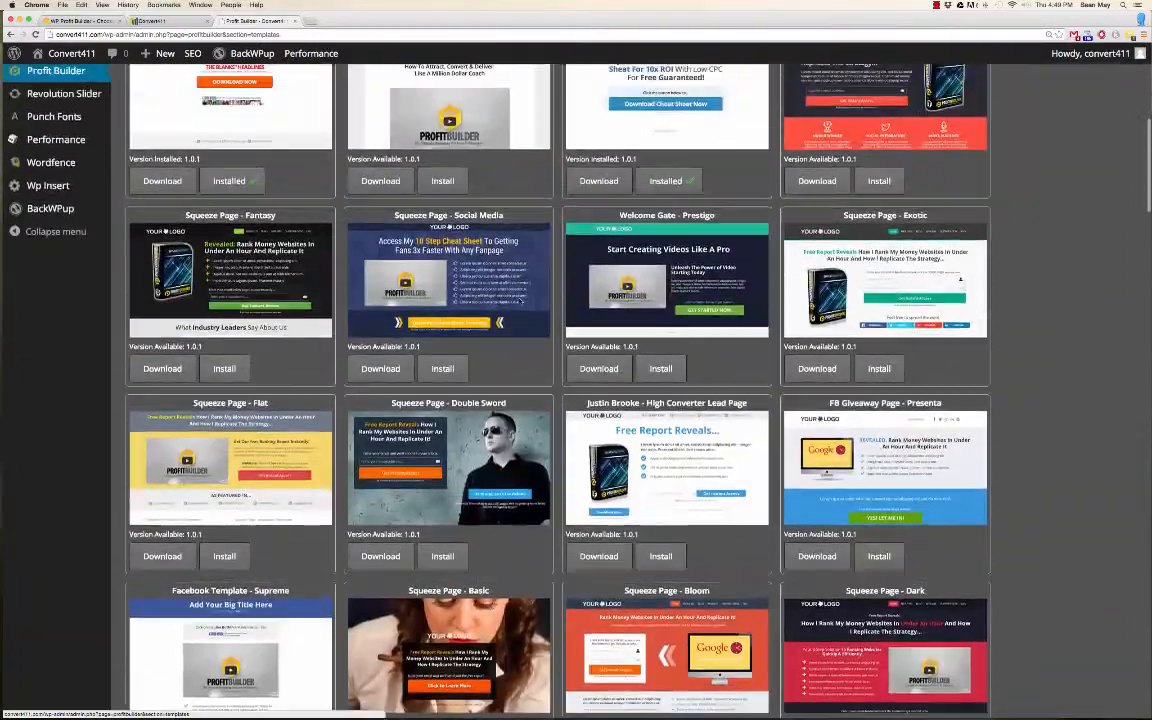
scroll(501, 291, "down", 2)
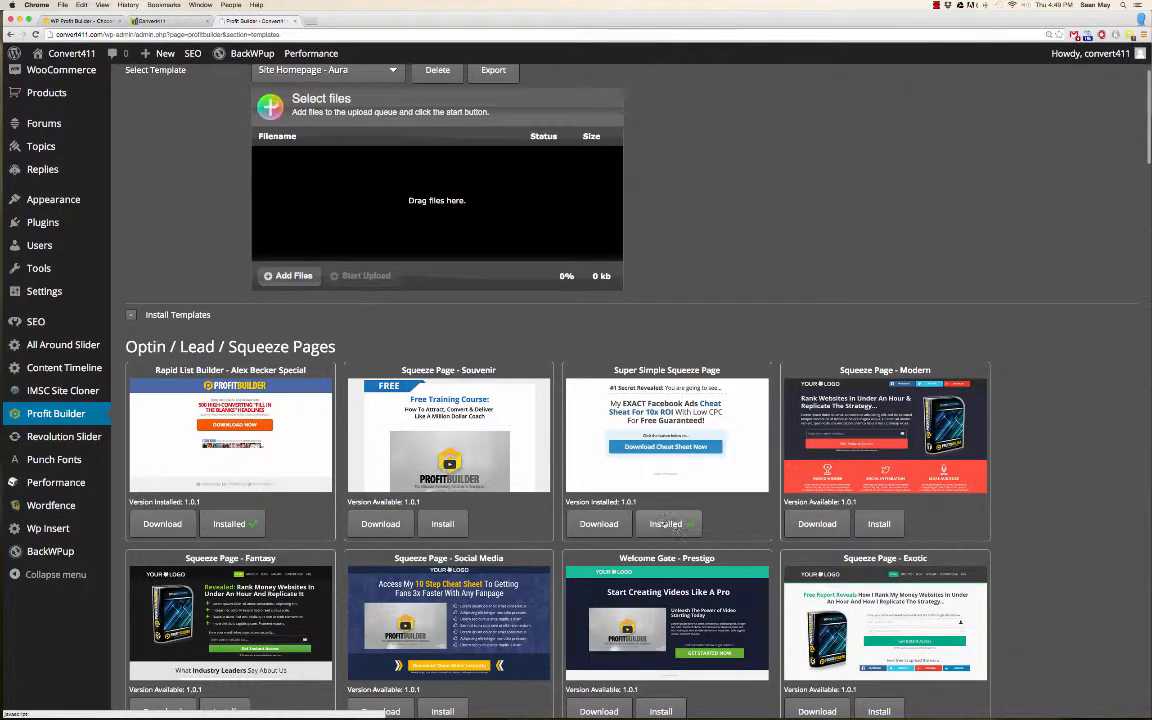
scroll(672, 528, "down", 1)
scroll(672, 528, "down", 8)
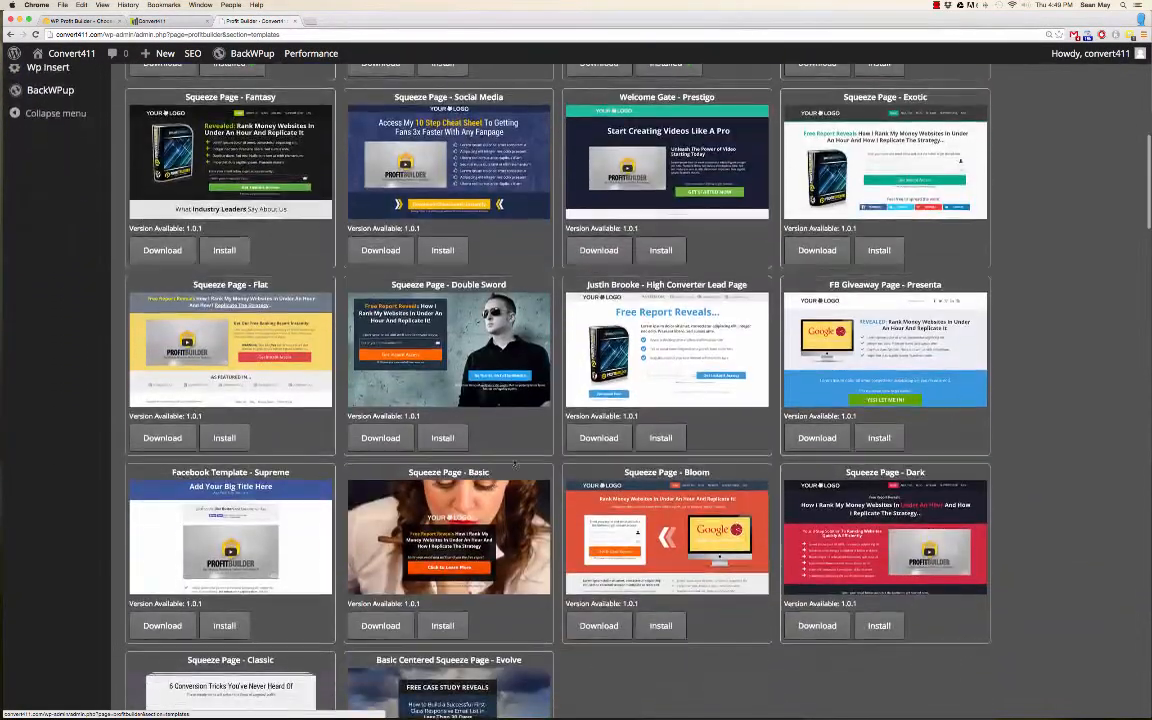
left_click(441, 438)
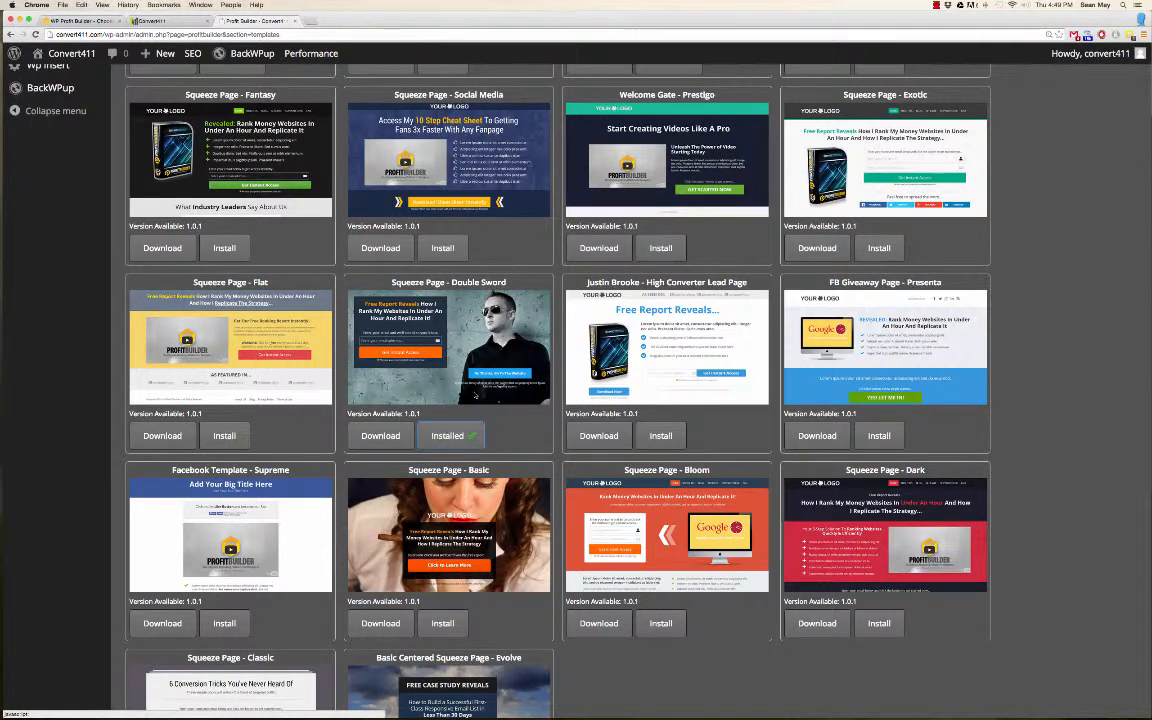
- Create a new WordPress page titled "Training Opt-In Page Test"
scroll(477, 405, "up", 1)
scroll(445, 515, "up", 10)
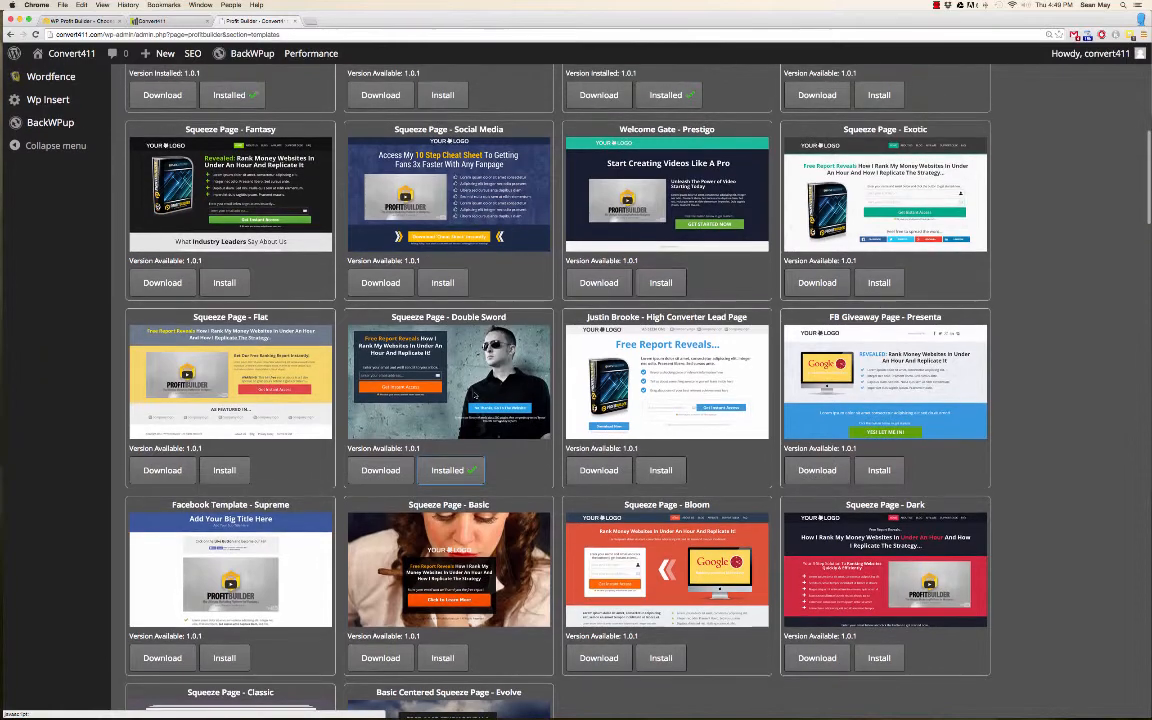
scroll(476, 394, "up", 8)
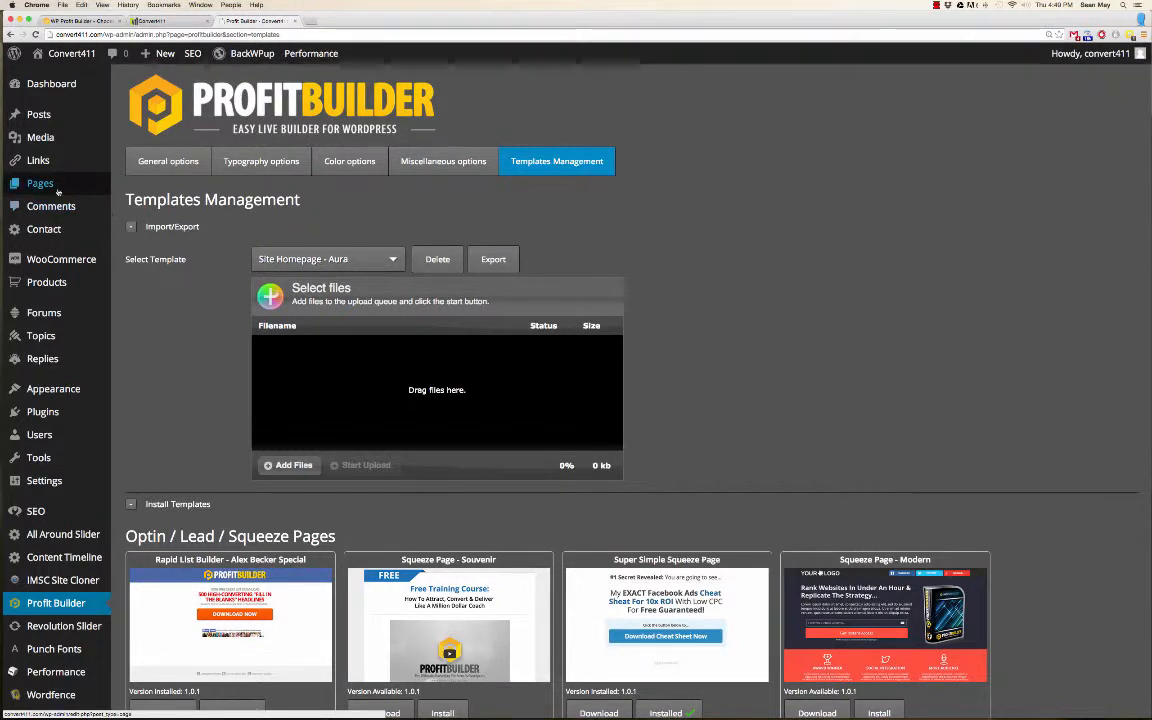
mouse_move(42, 187)
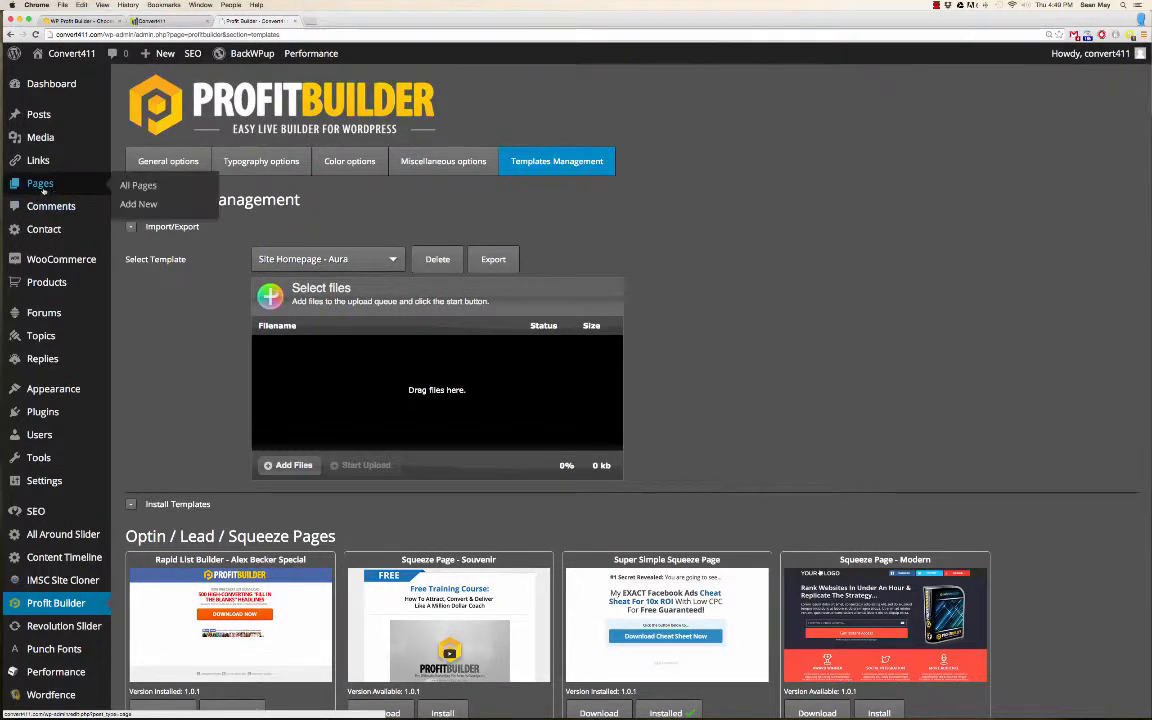
left_click(148, 205)
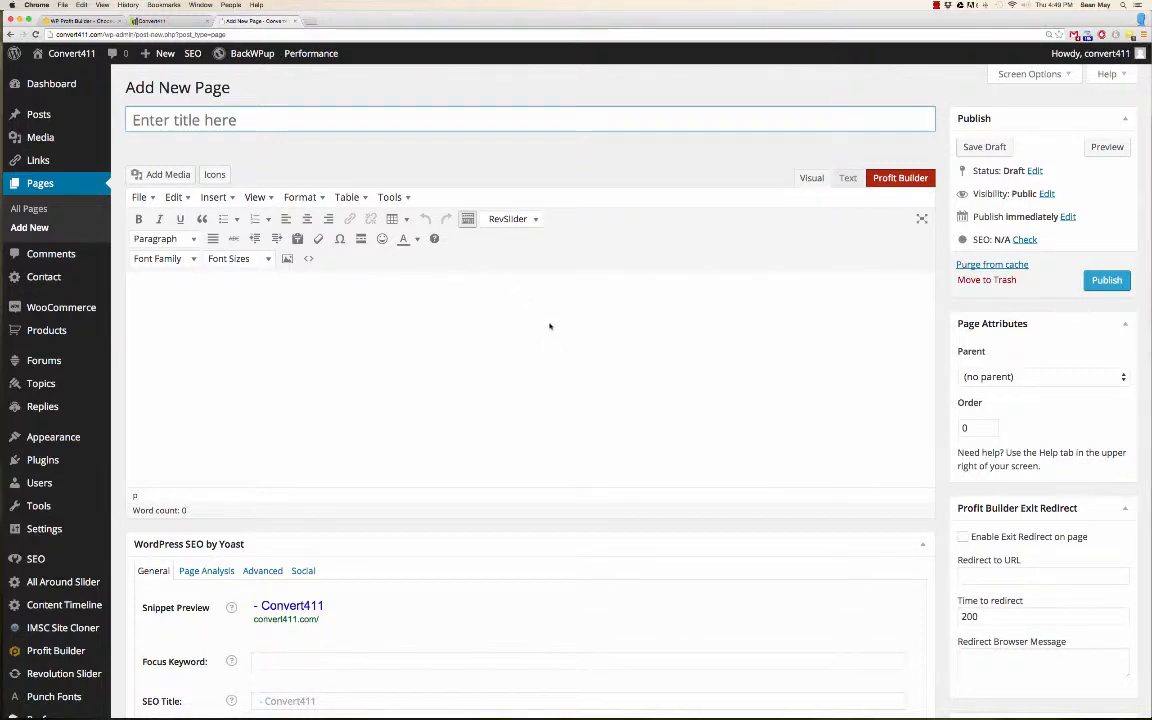
left_click(205, 119)
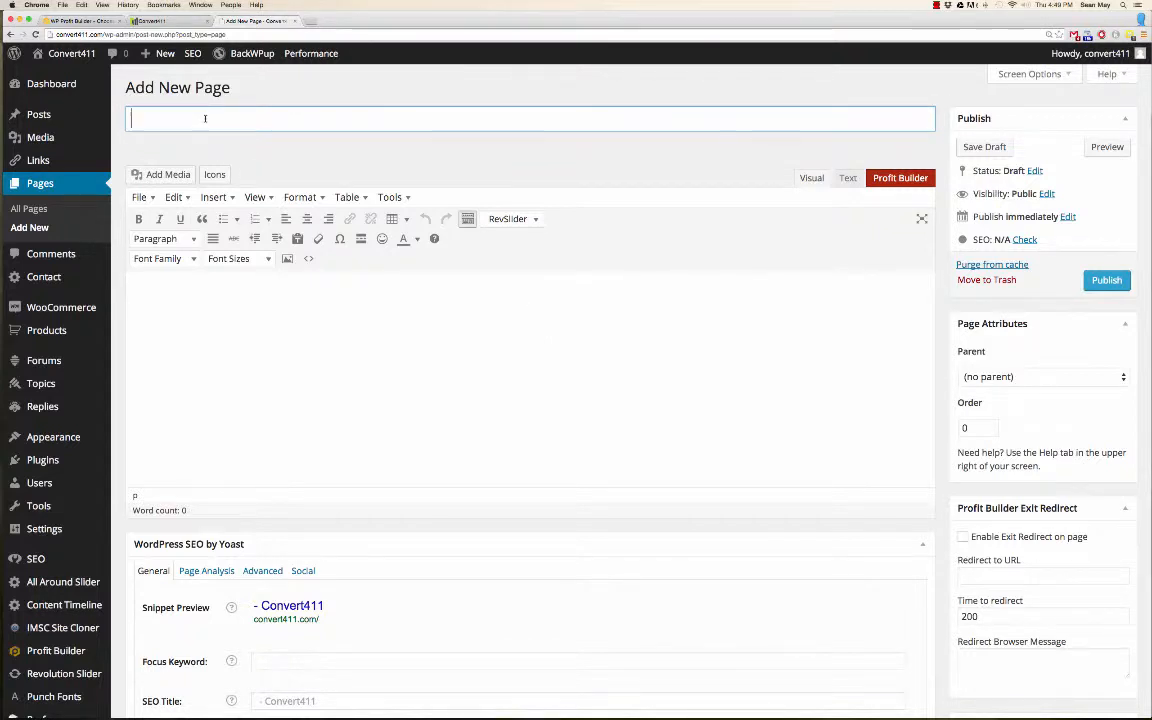
type("Train")
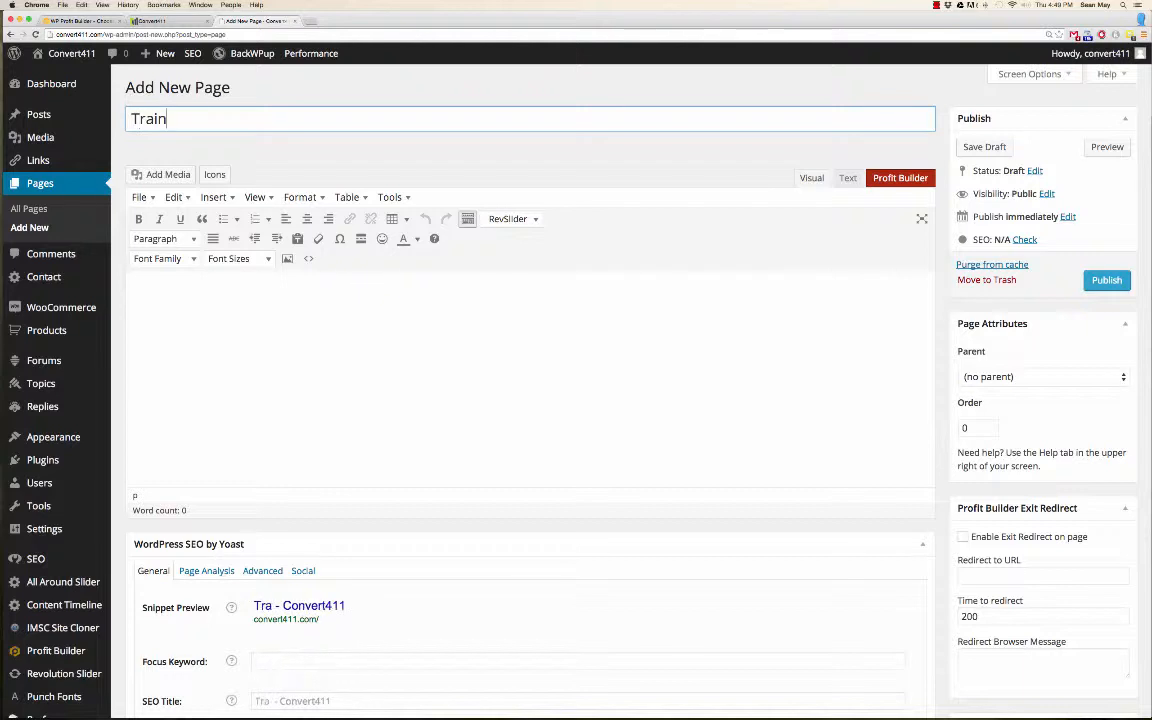
type("ing Opt-In Page Test")
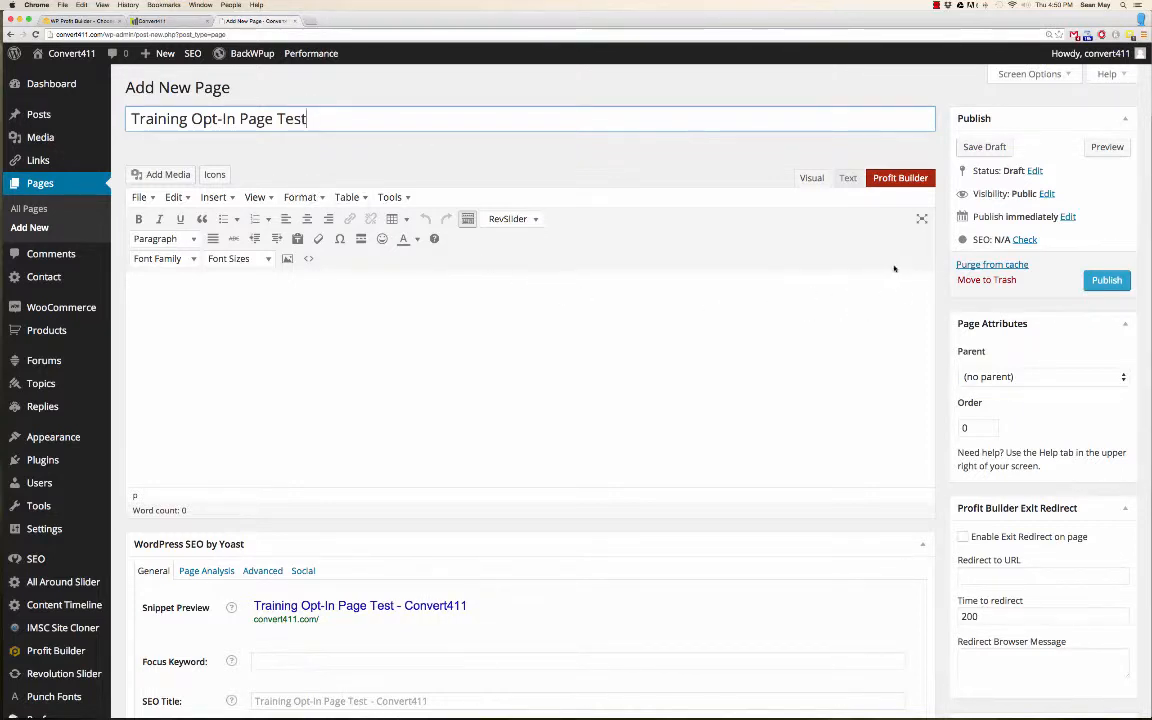
- In the PBTheme page options, remove the page padding and hide the breadcrumbs, menu, top bar and footer
scroll(894, 268, "down", 5)
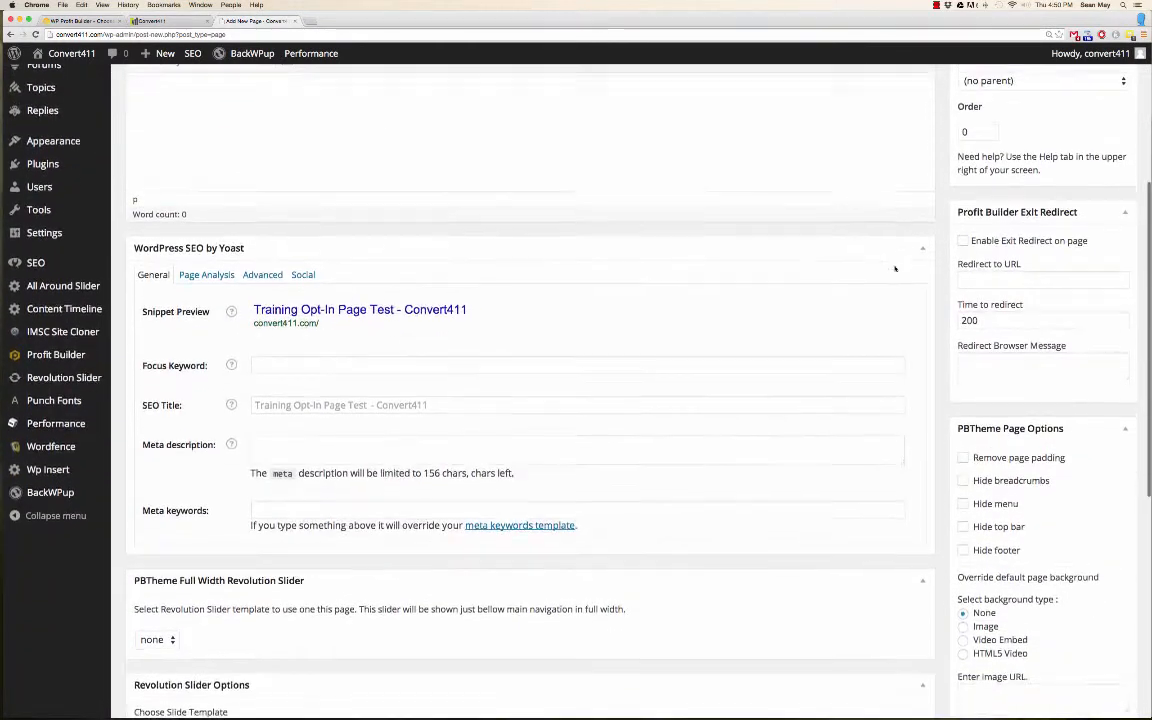
scroll(894, 268, "down", 1)
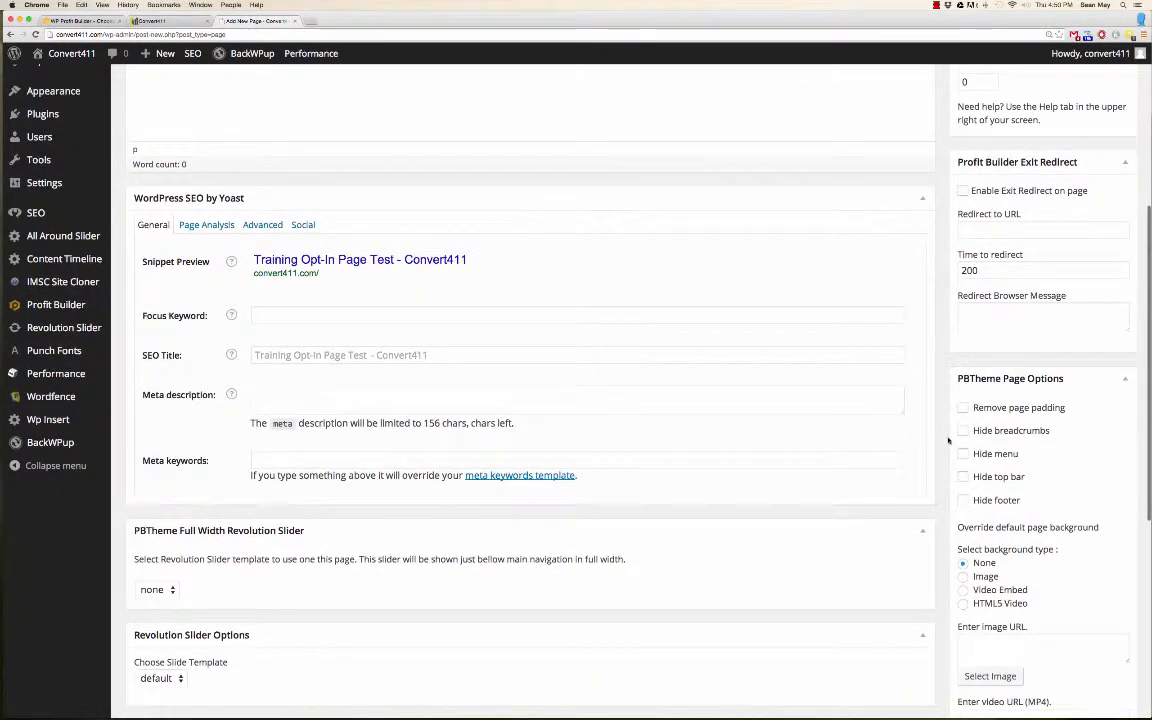
left_click(964, 501)
left_click(963, 477)
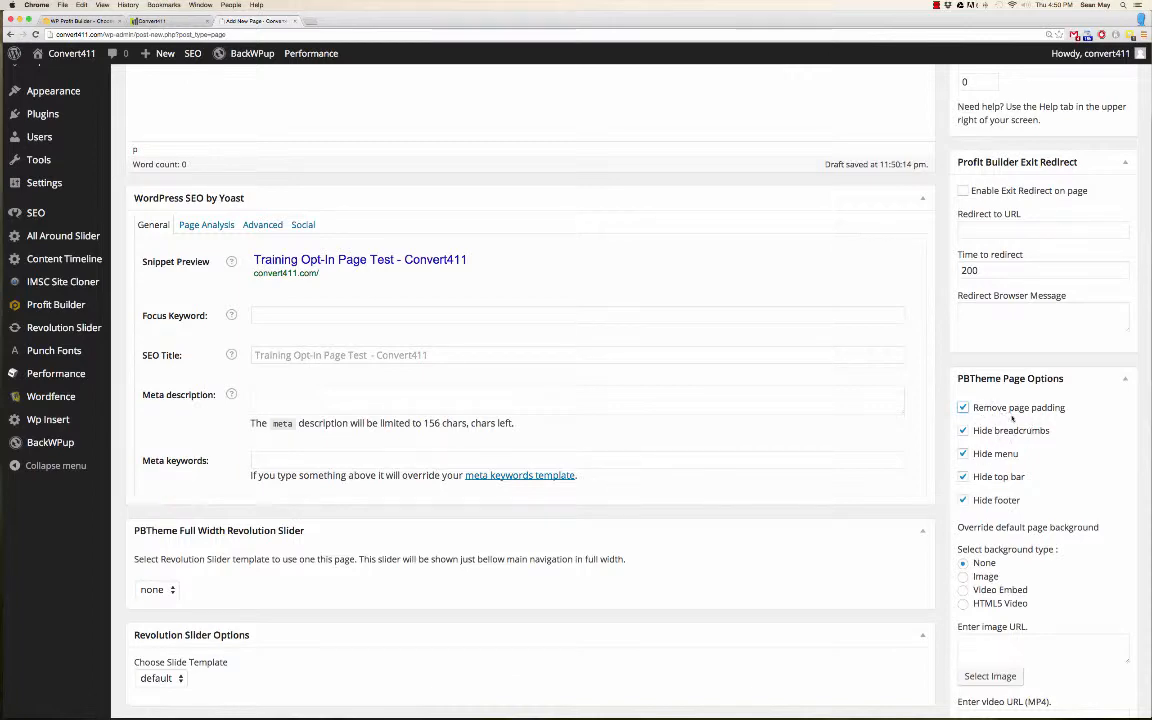
scroll(995, 413, "down", 3)
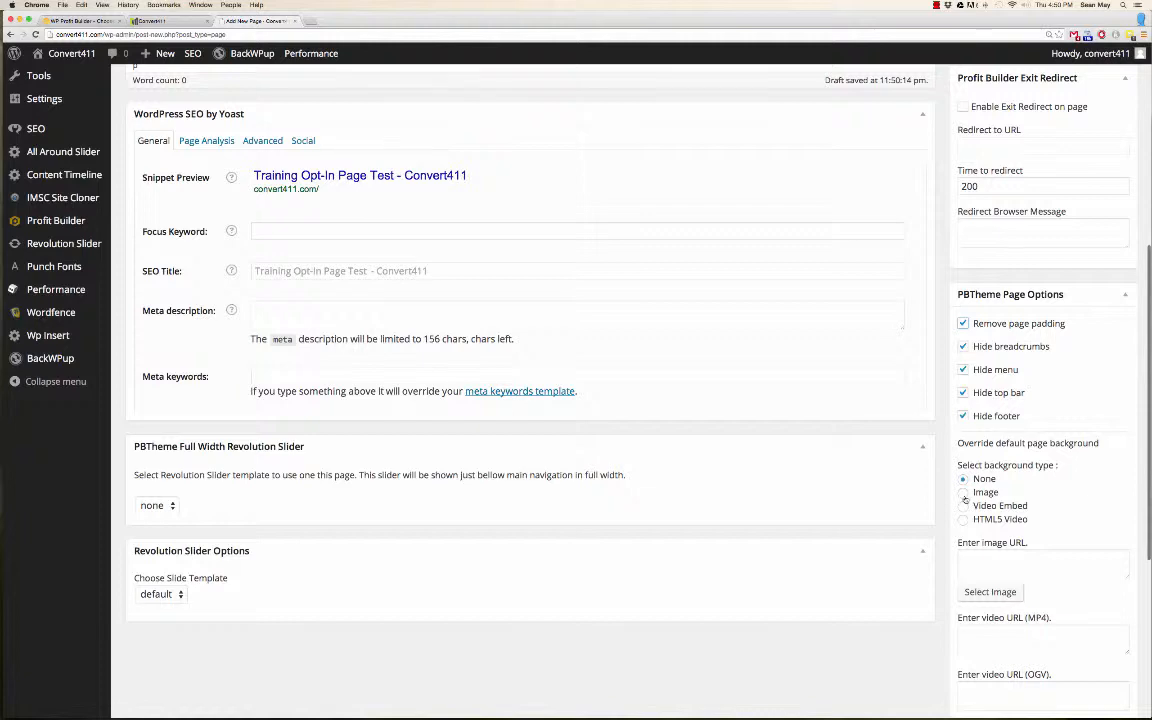
scroll(964, 498, "down", 1)
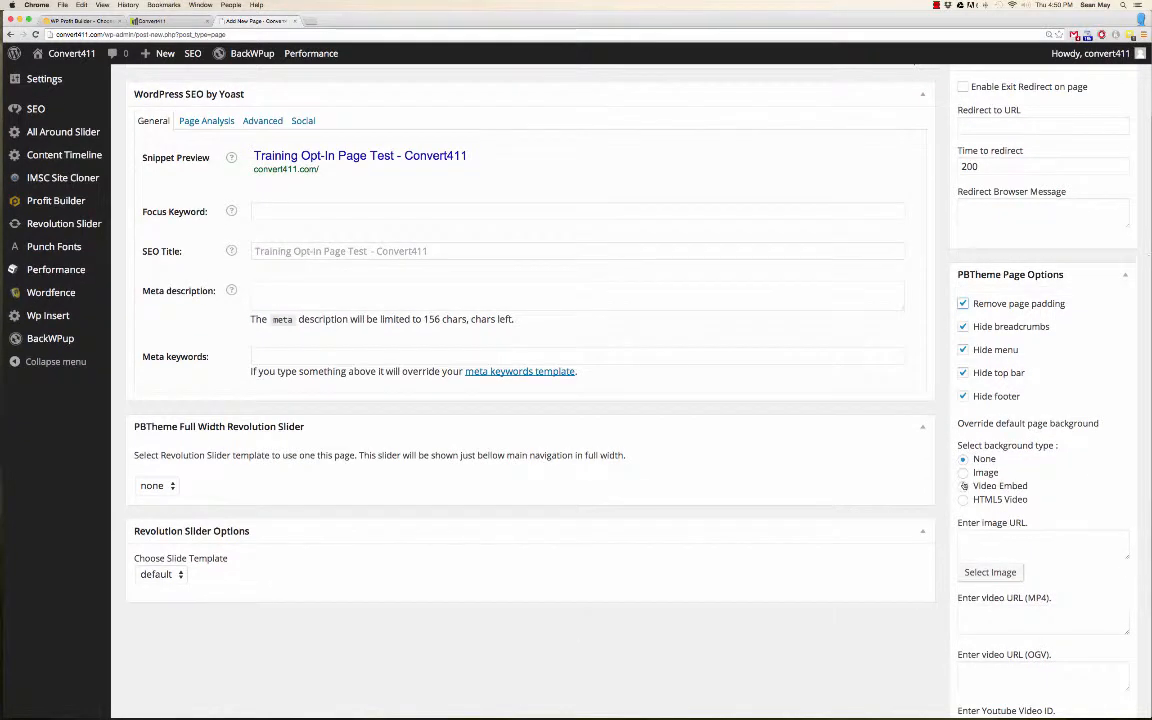
scroll(964, 485, "down", 1)
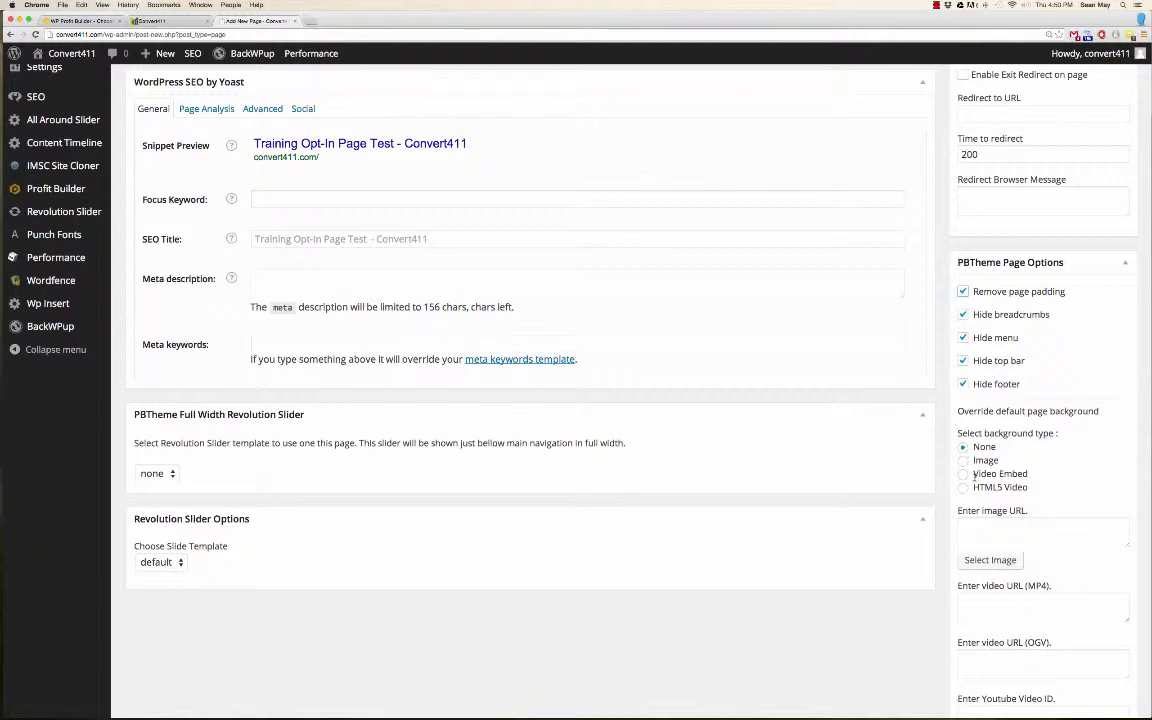
- Save the page as a draft and open it for editing in Profit Builder
scroll(977, 461, "up", 10)
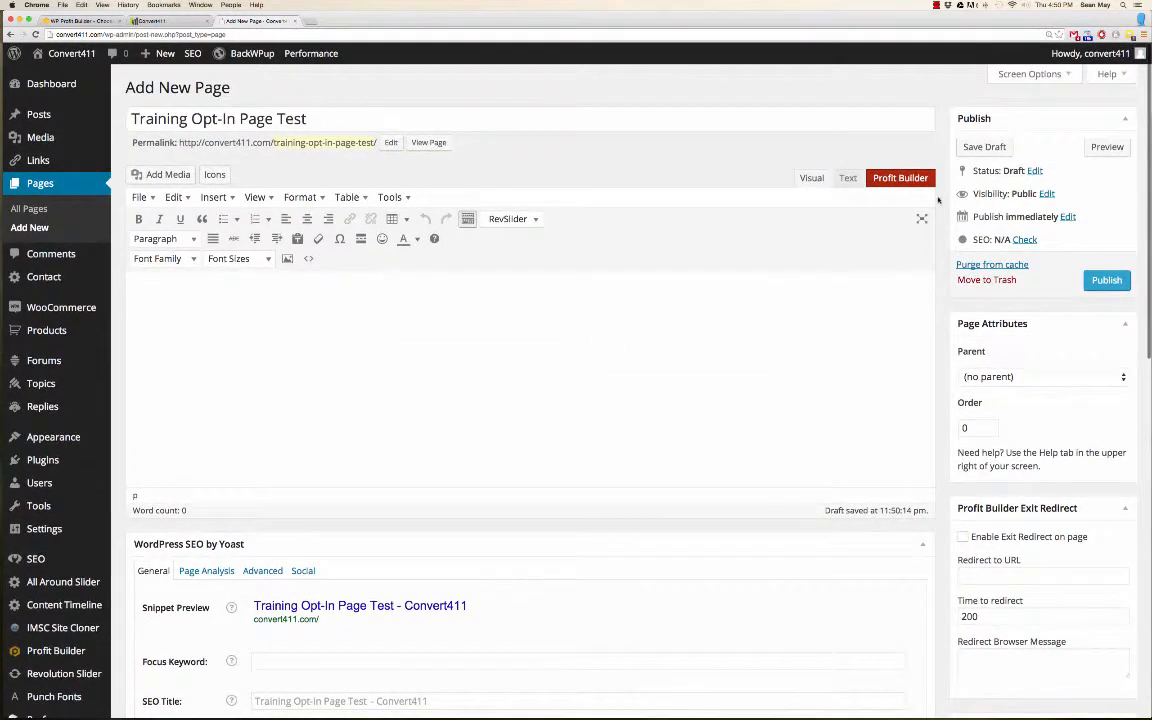
left_click(981, 147)
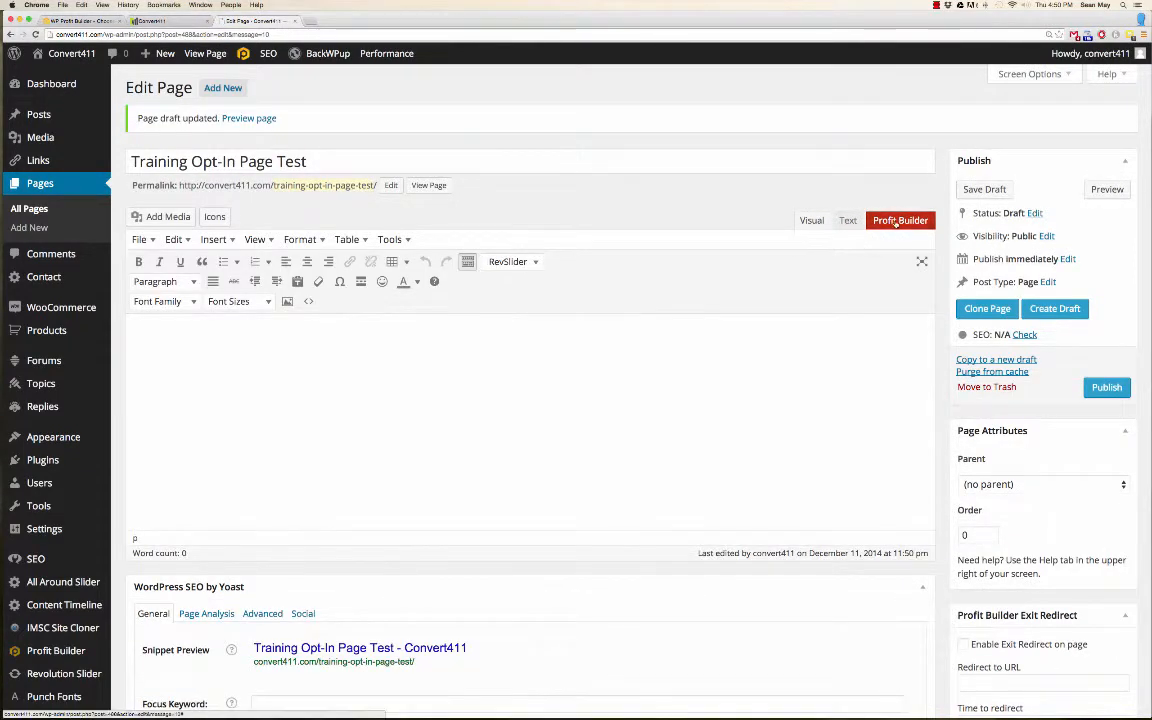
left_click(897, 222)
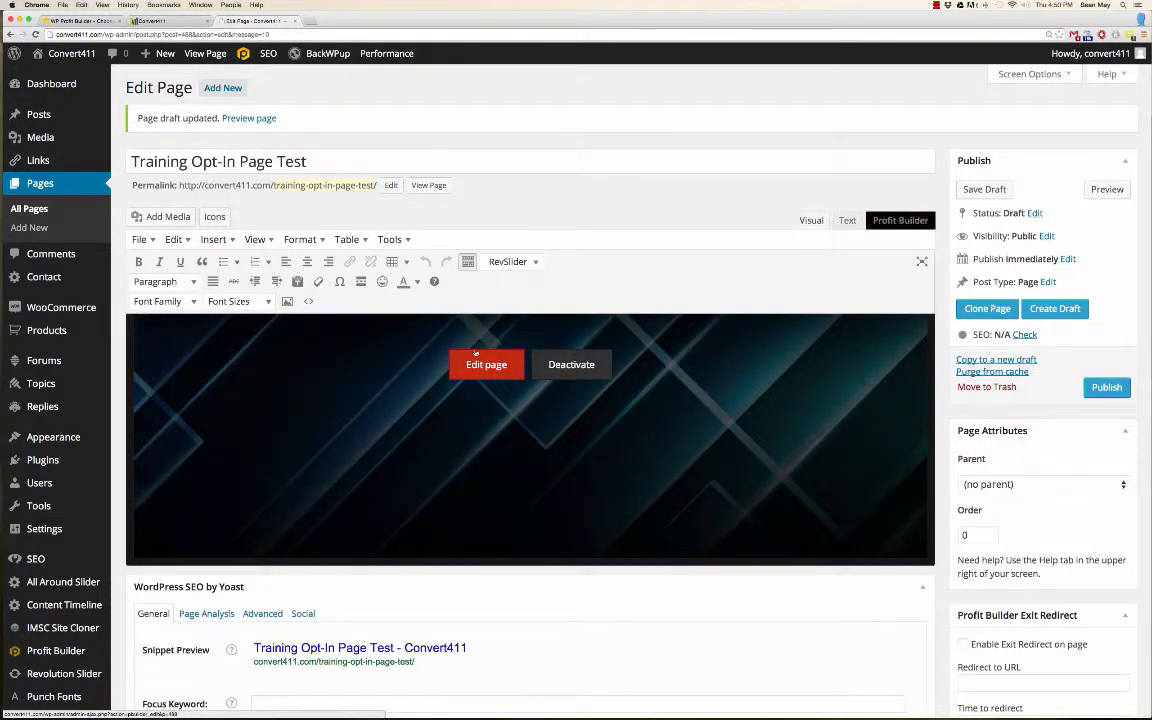
left_click(484, 366)
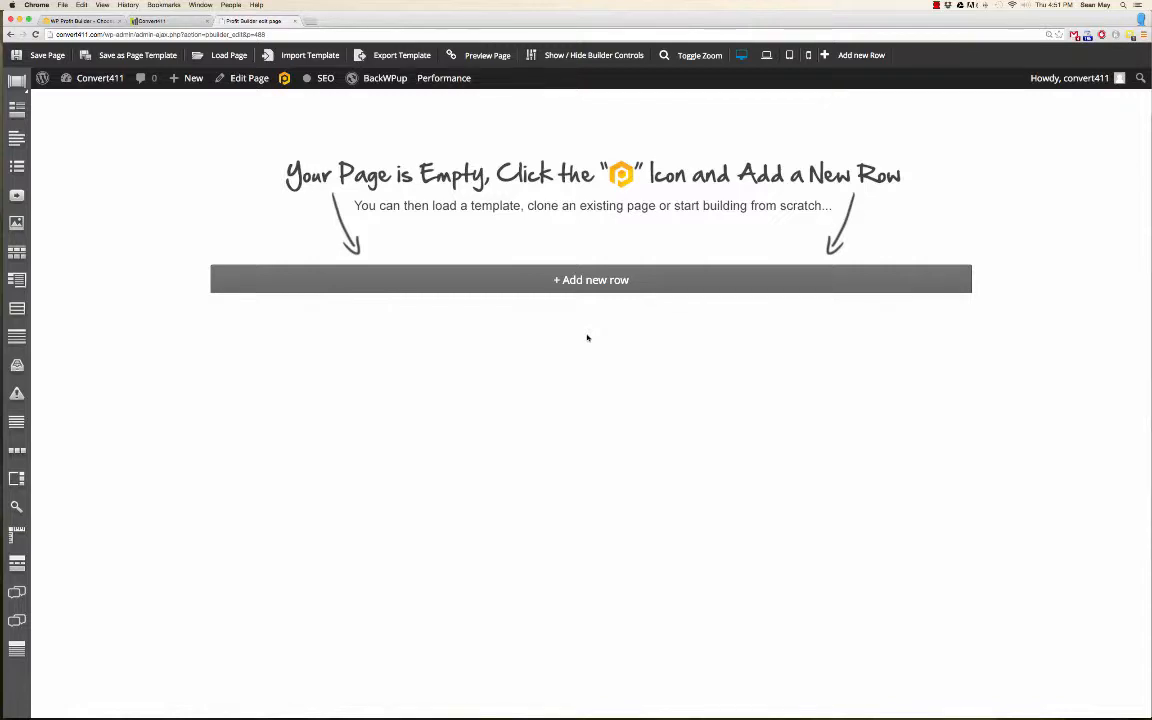
- Load the "Super Simple Squeeze Page" template into the empty page
left_click(226, 57)
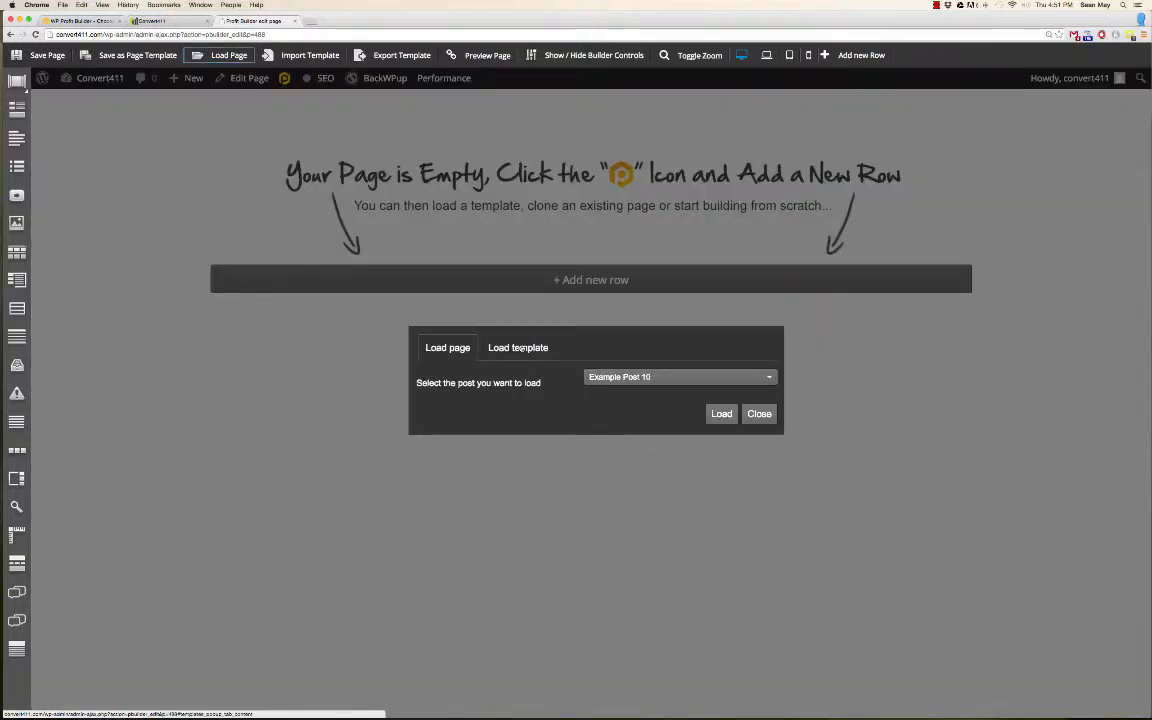
left_click(527, 348)
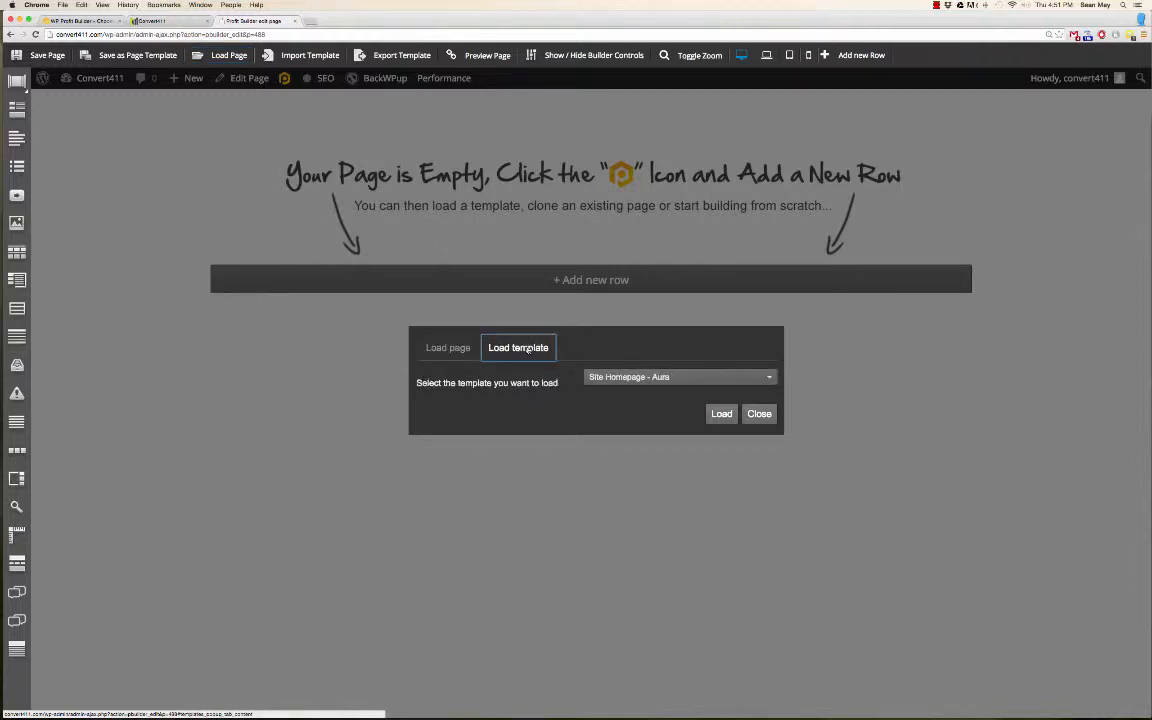
left_click(770, 378)
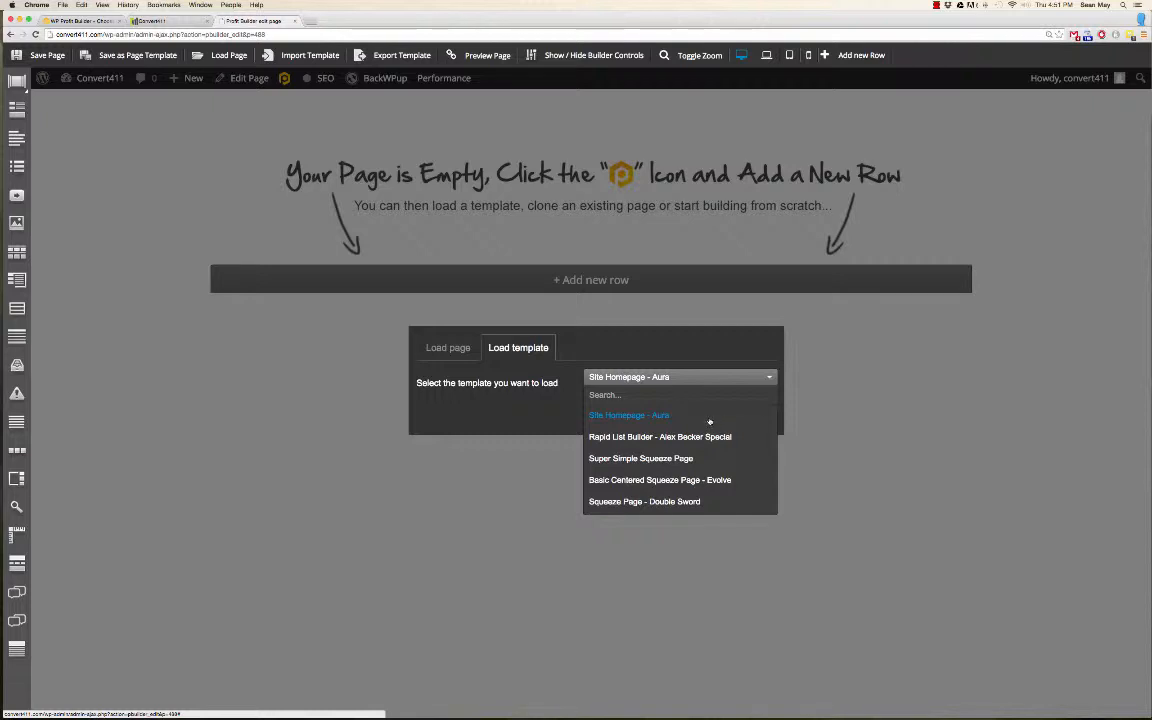
left_click(630, 459)
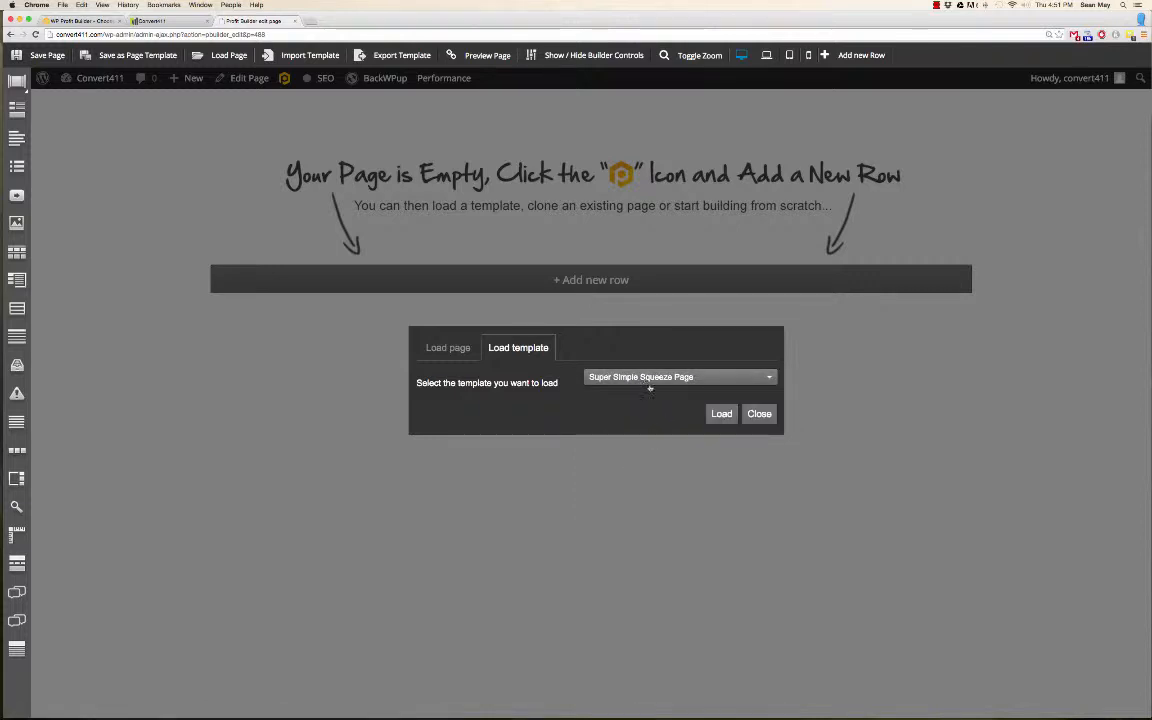
left_click(716, 415)
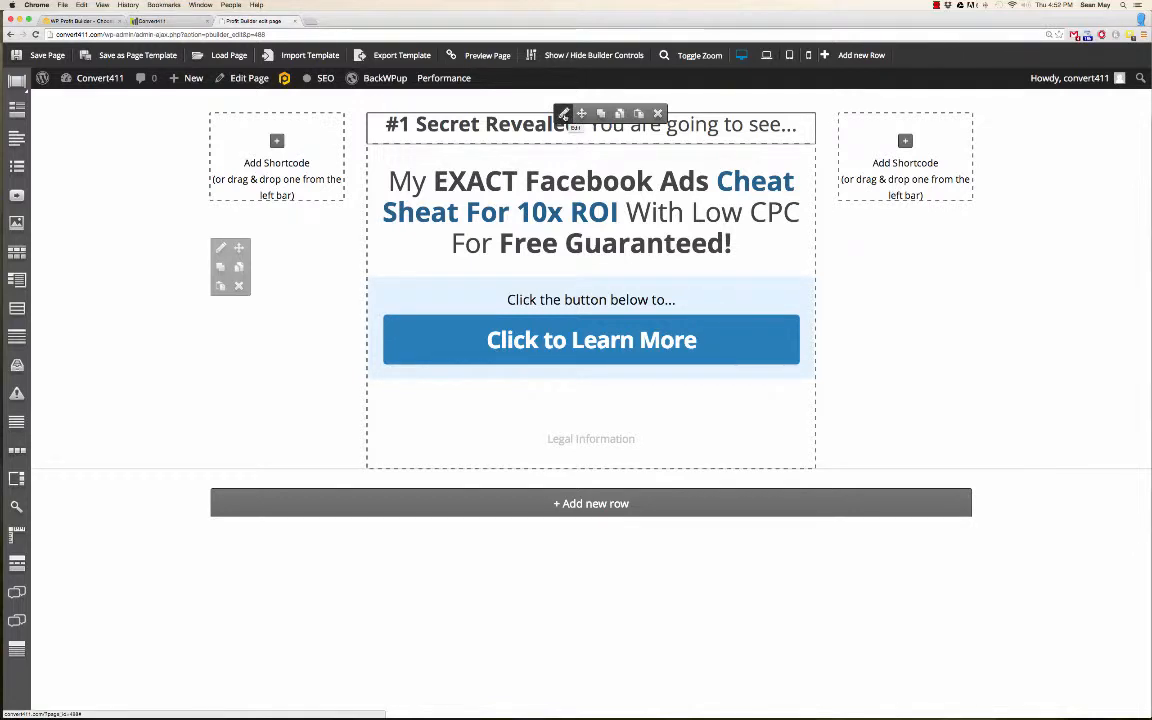
- Replace the "#1 Secret Revealed" line above the main headline with "100% FREE Download" in bold
left_click(565, 115)
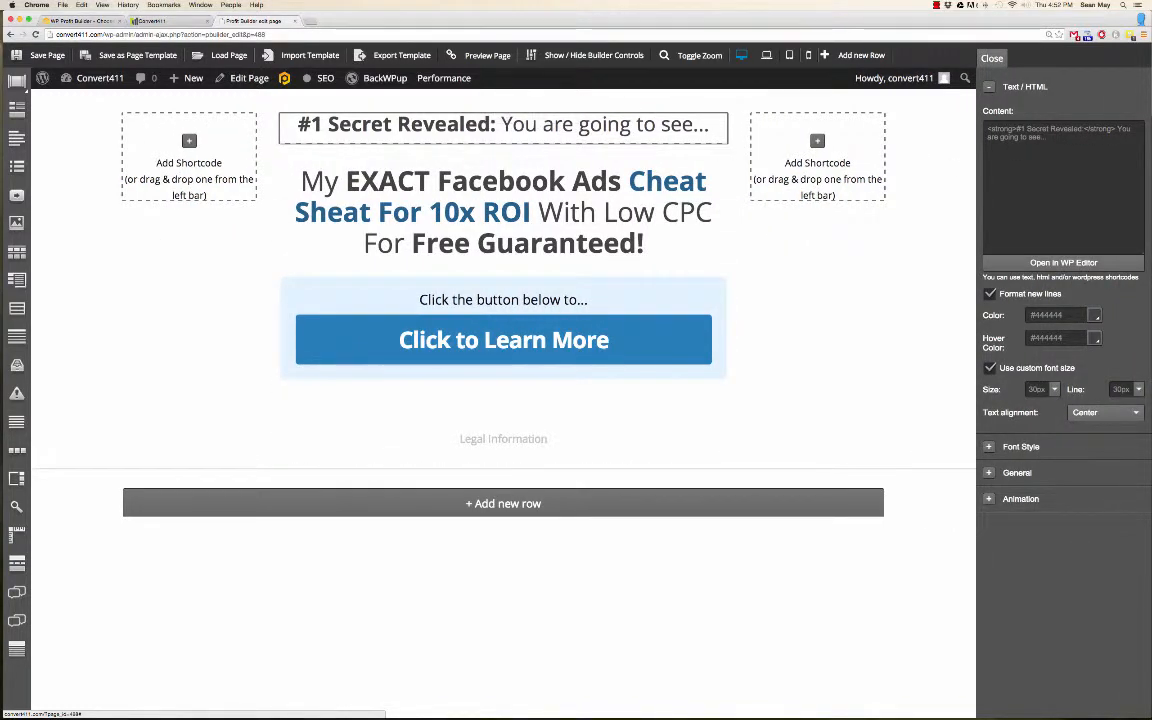
left_click_drag(1017, 129, 1082, 129)
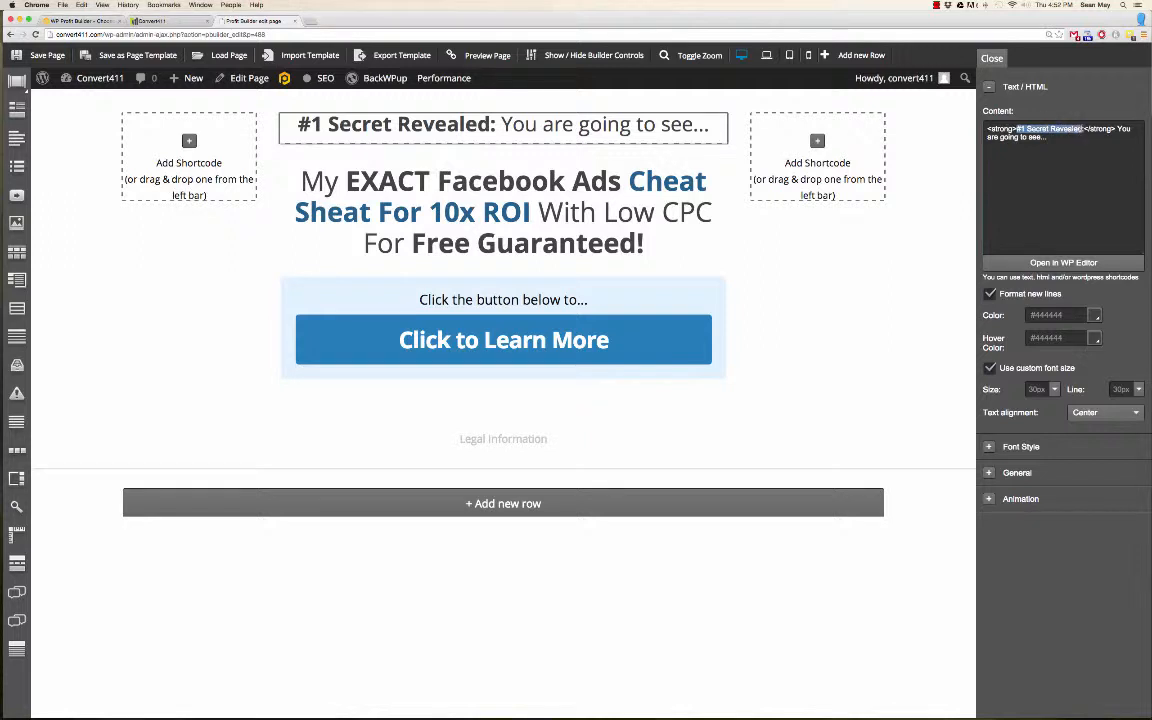
type("100% FRE")
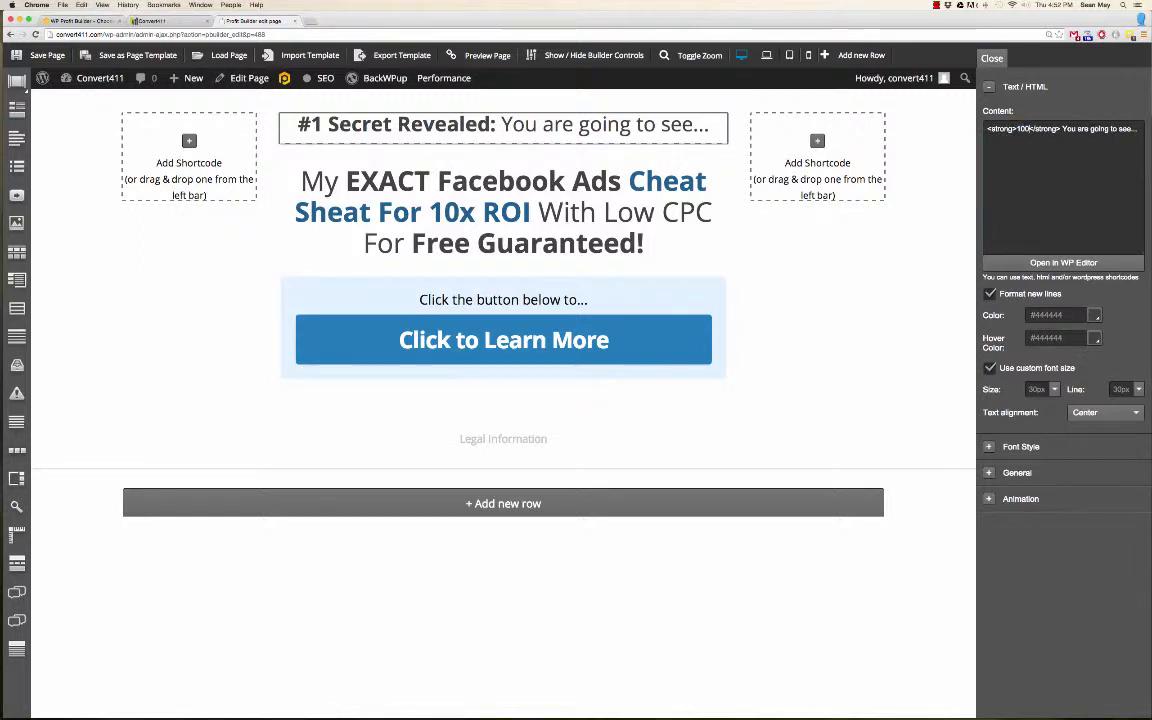
type("E Do")
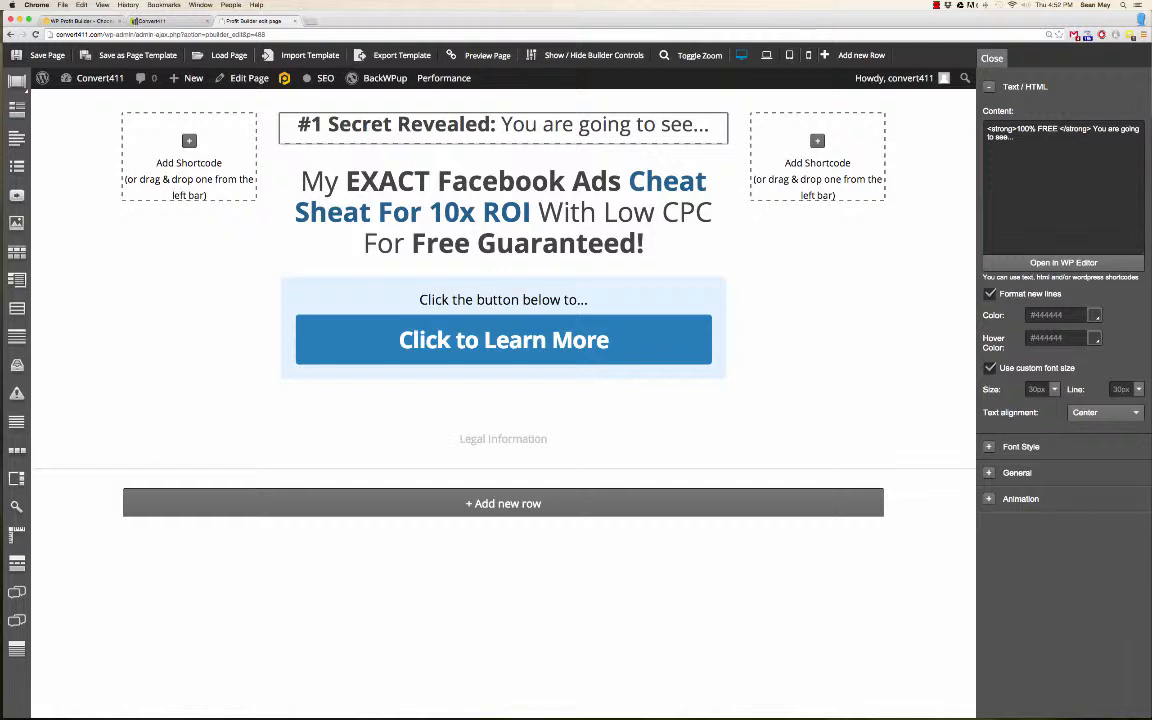
type("wnload")
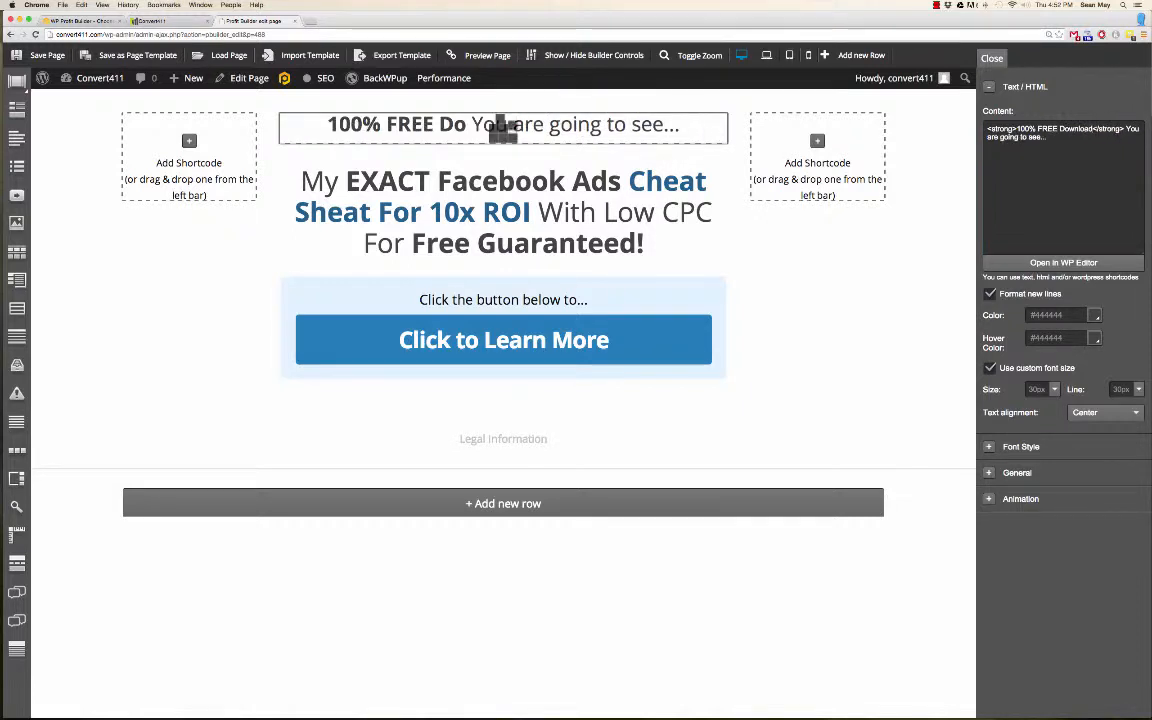
left_click_drag(1047, 138, 1126, 129)
key("BackSpace")
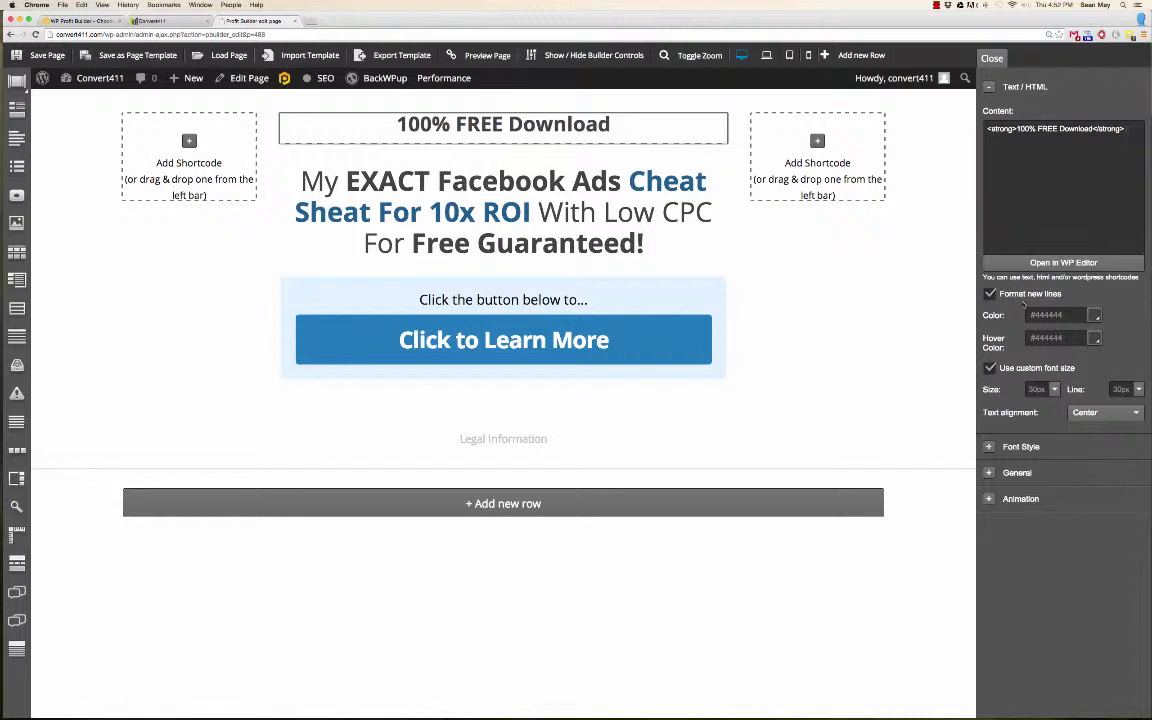
left_click(1052, 263)
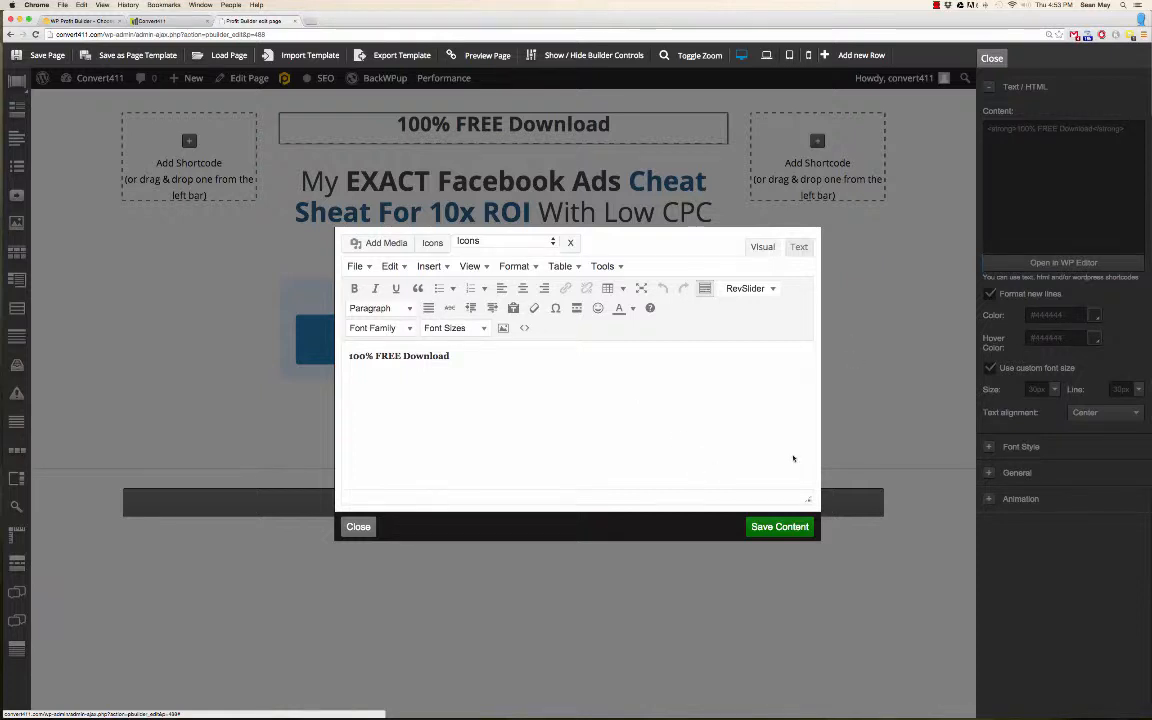
left_click(354, 525)
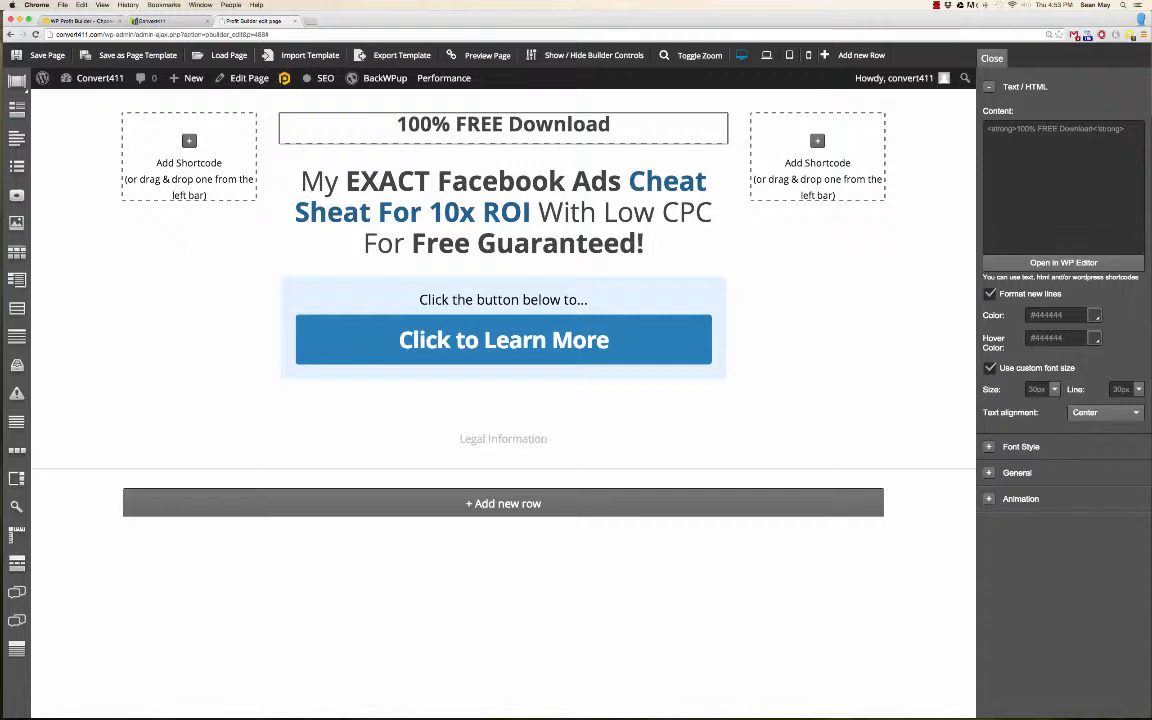
- Open the main headline's content for editing and replace "Facebook Ads" with "73% Opt-In Rate Squeeze Pages"
left_click(476, 166)
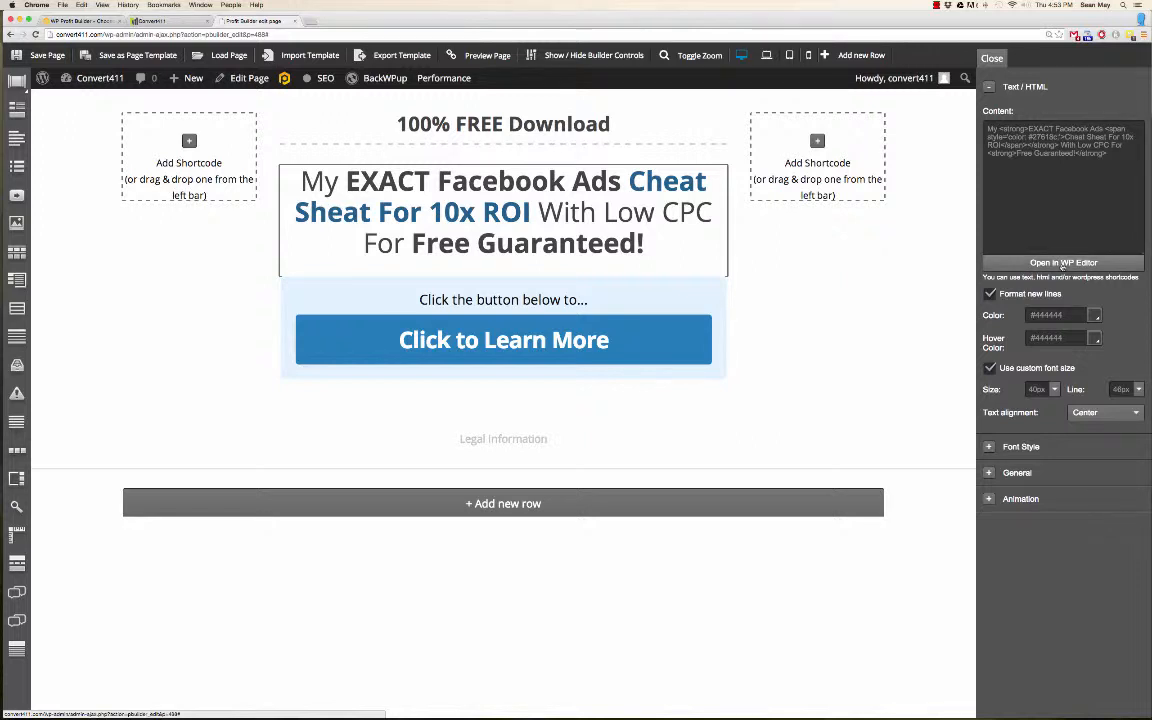
left_click(1063, 263)
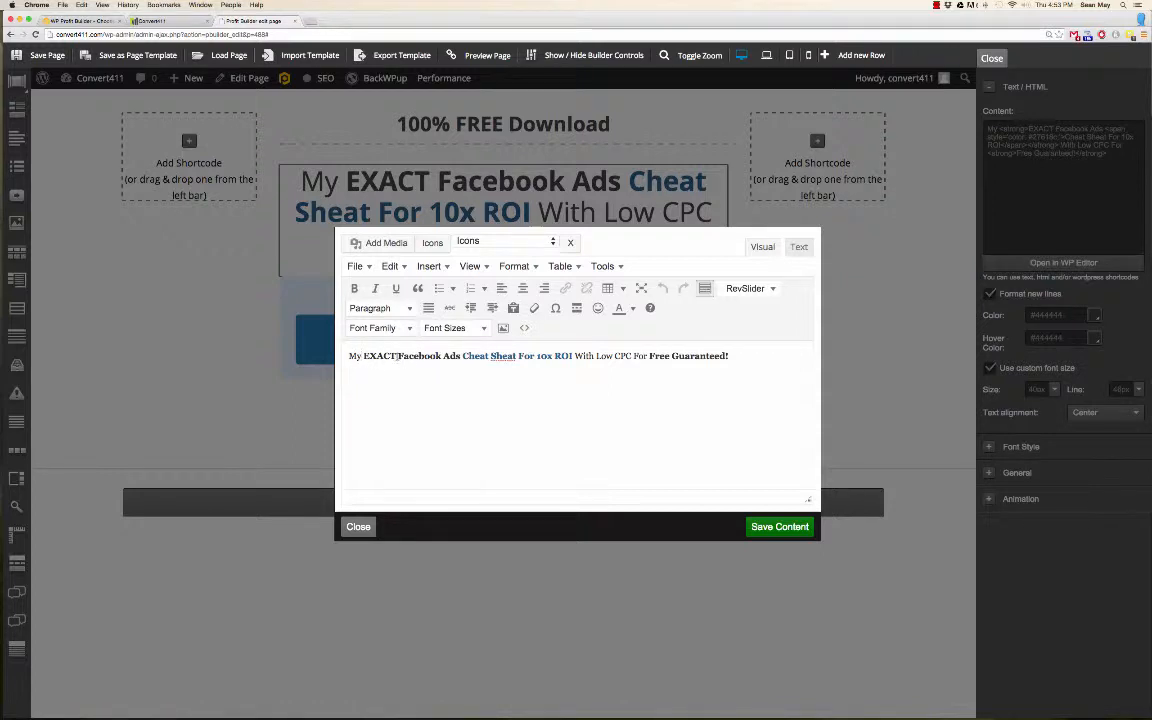
left_click_drag(399, 356, 460, 356)
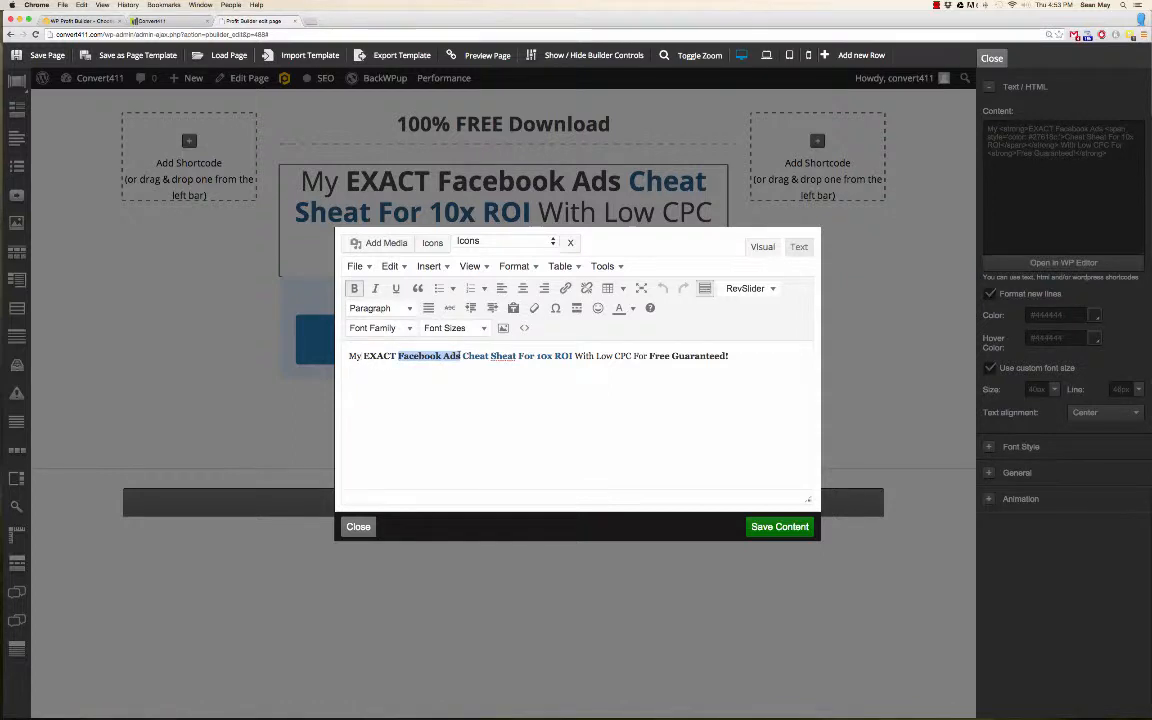
type("73%")
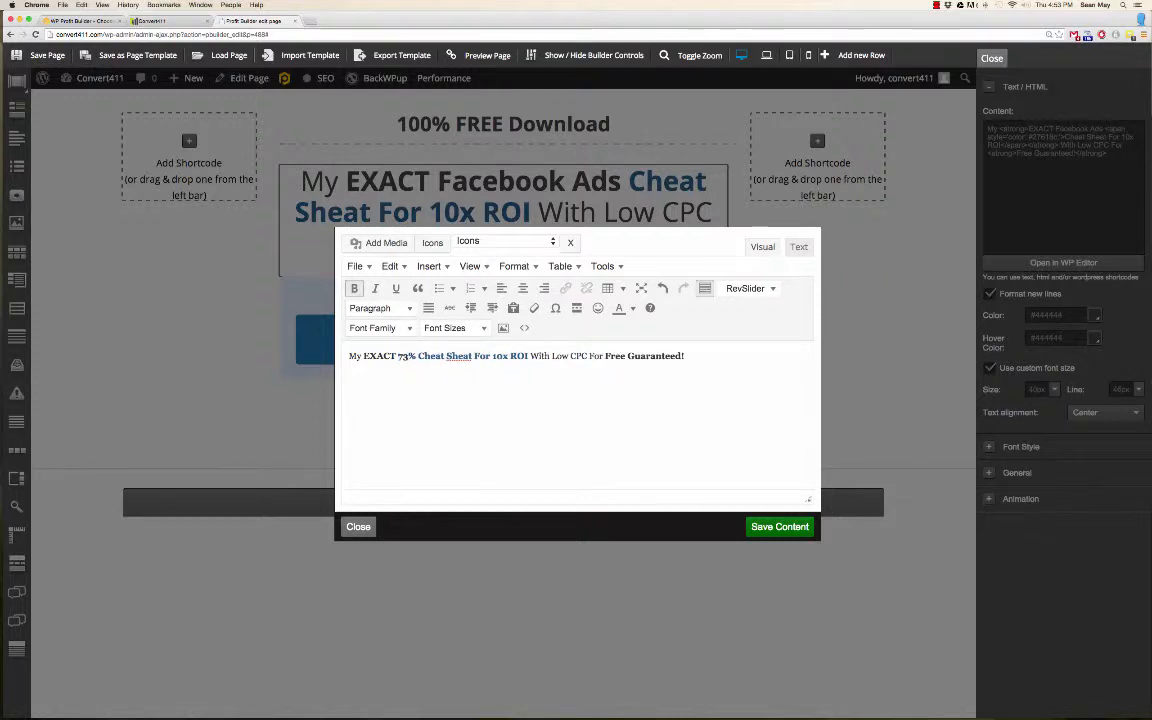
type(" Opt-I")
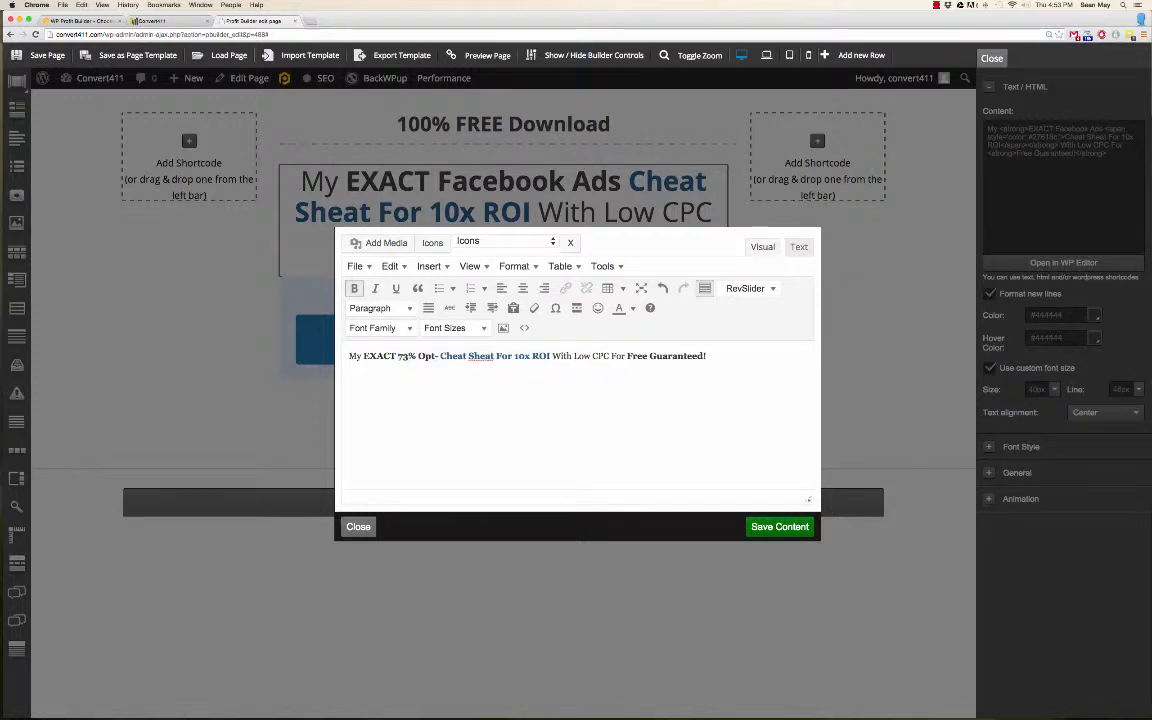
type("n Rate ")
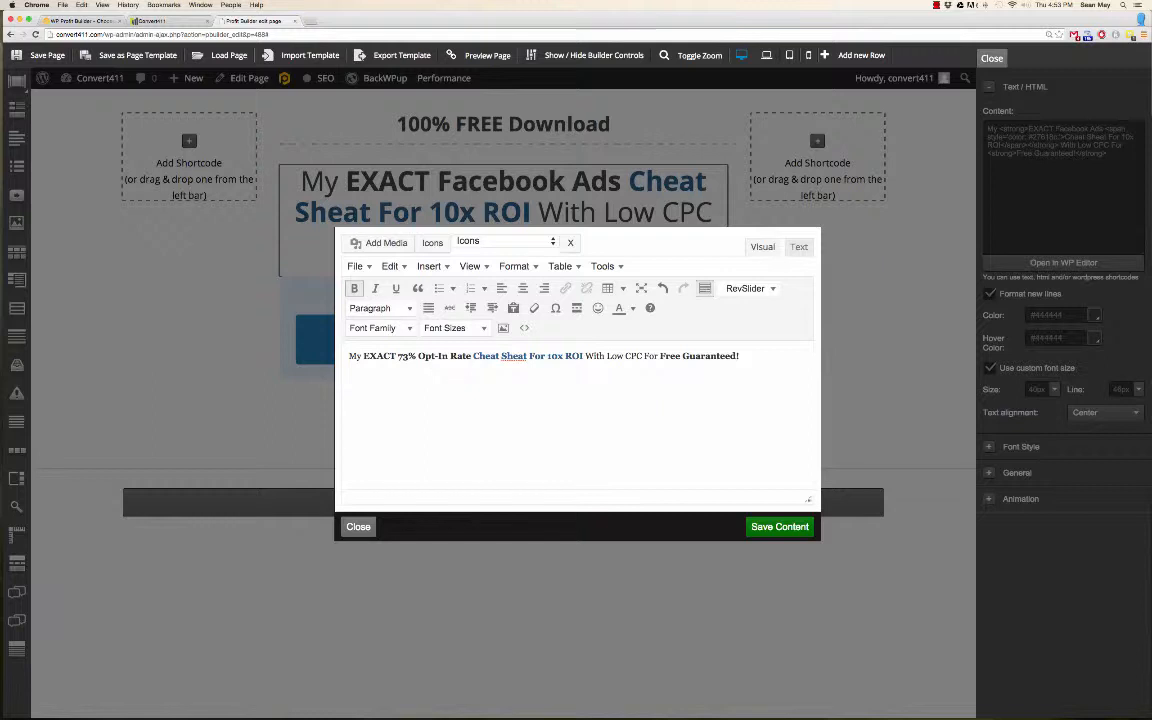
type("S")
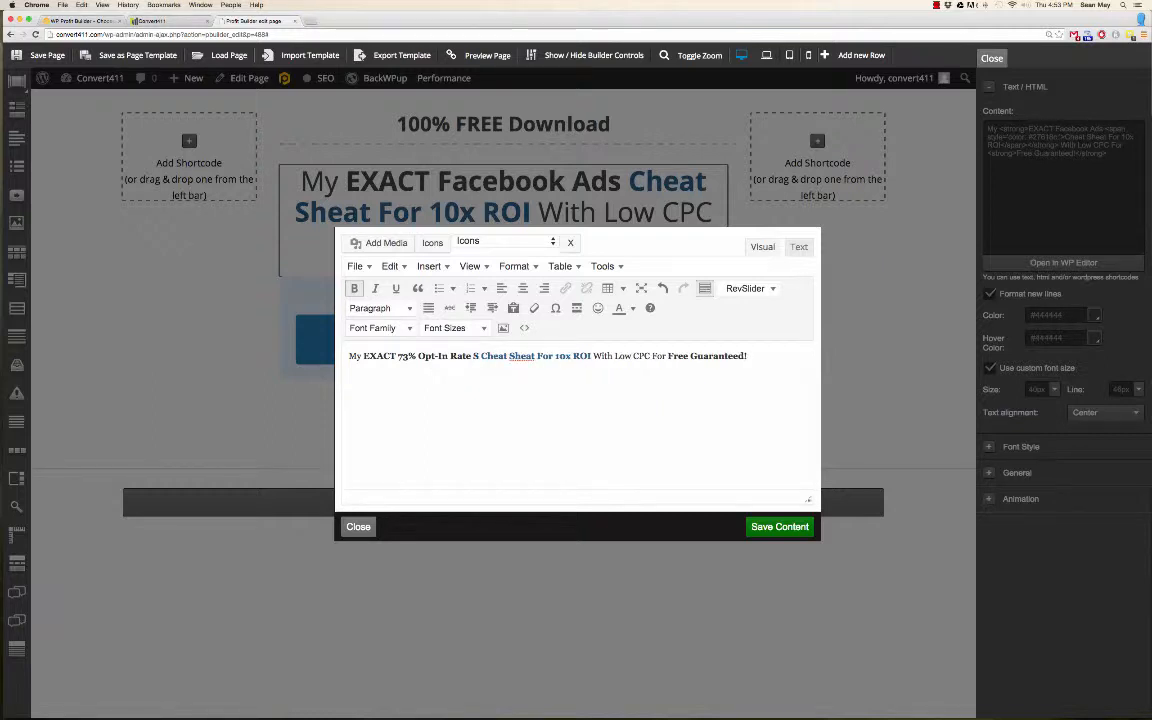
type("queeze")
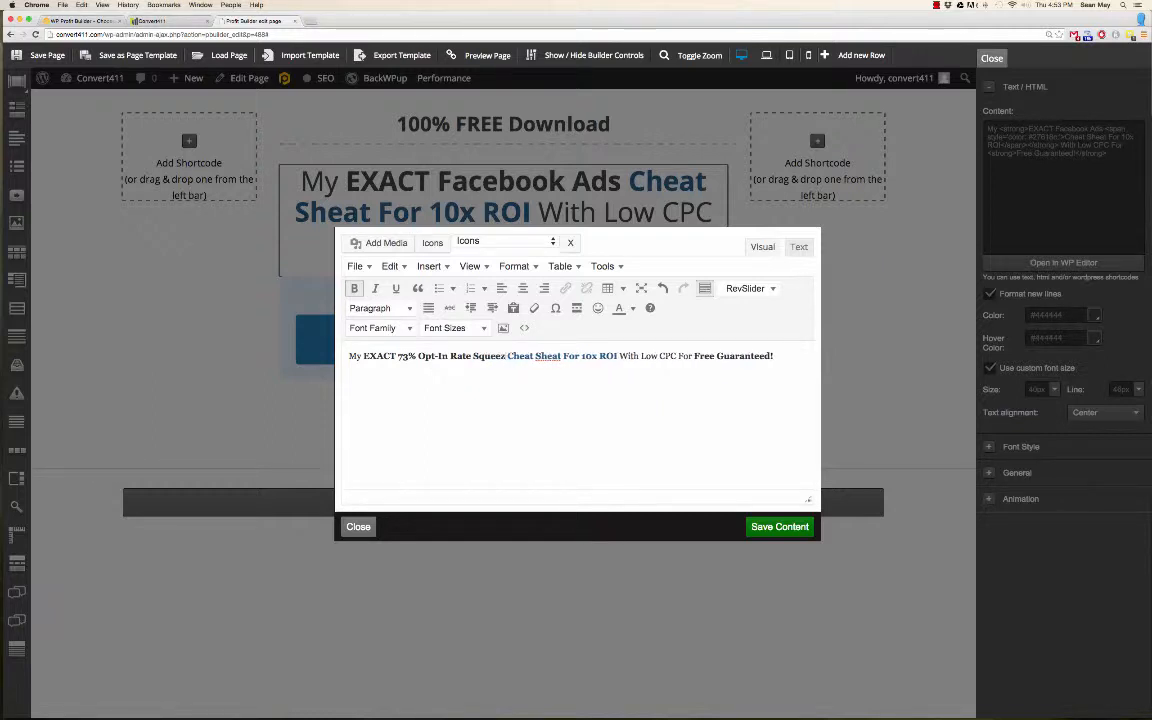
type(" Pages")
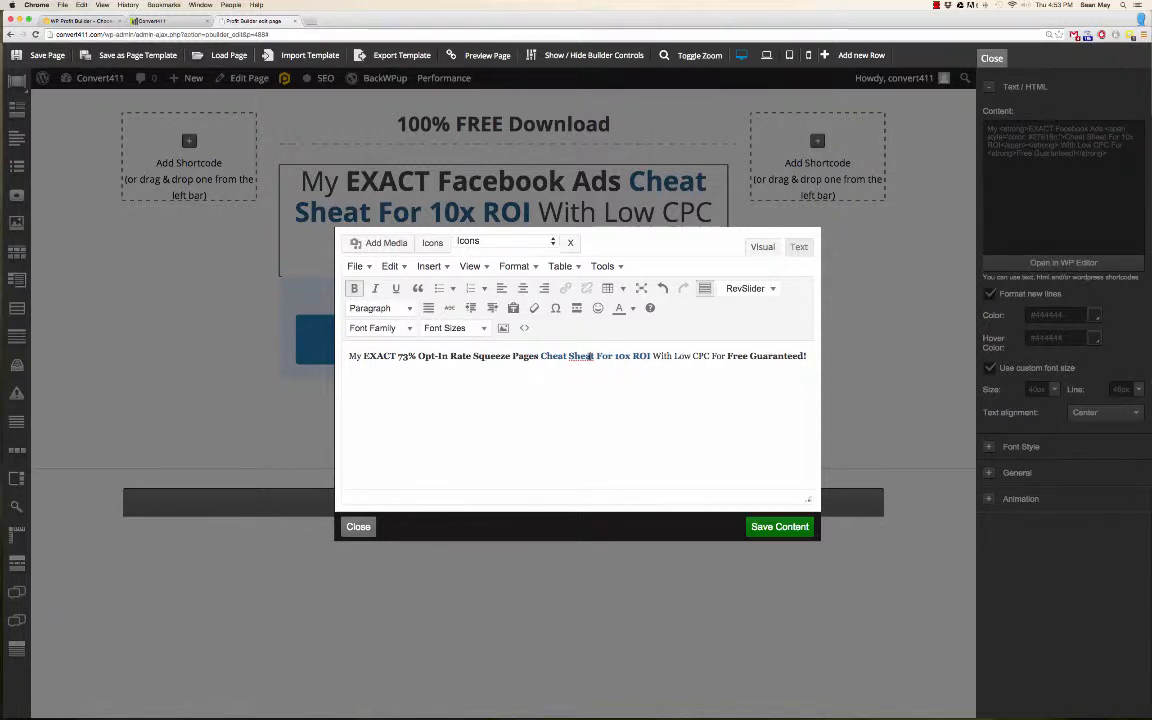
- In the headline's blue text, correct "Sheat" to "Sheet" and replace "10x ROI" with "Higher Profit Margin"
left_click(593, 356)
key("BackSpace")
type("e")
left_click_drag(615, 357, 650, 357)
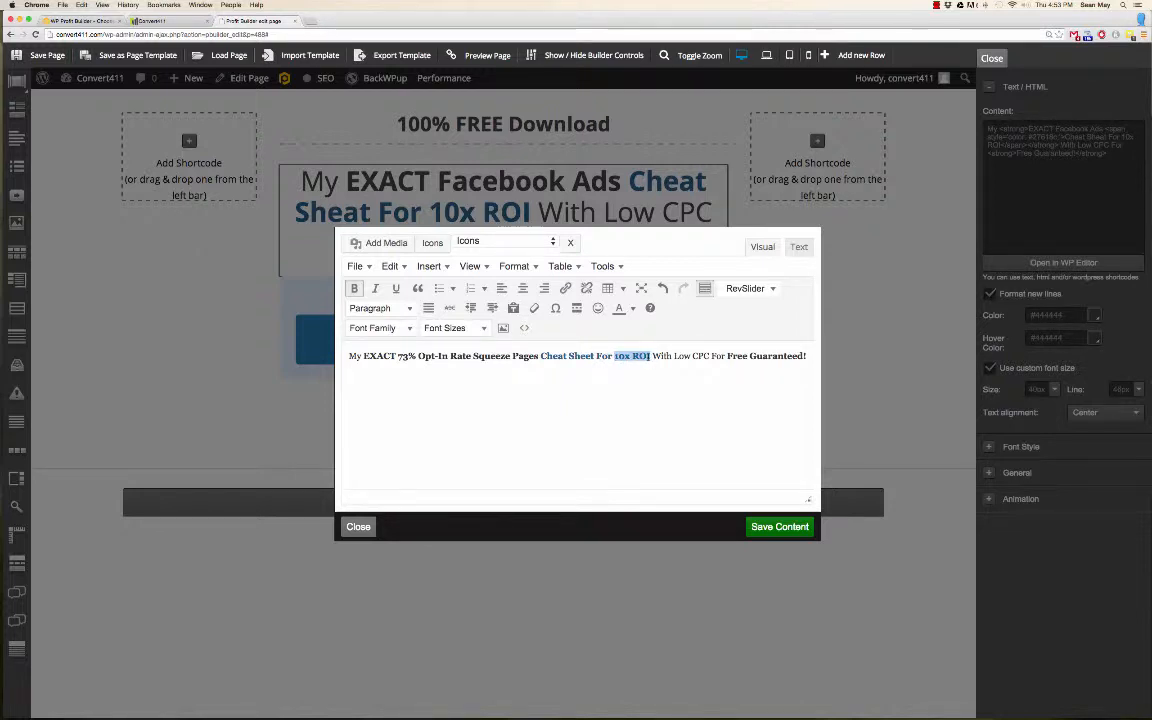
type("Higher Prof")
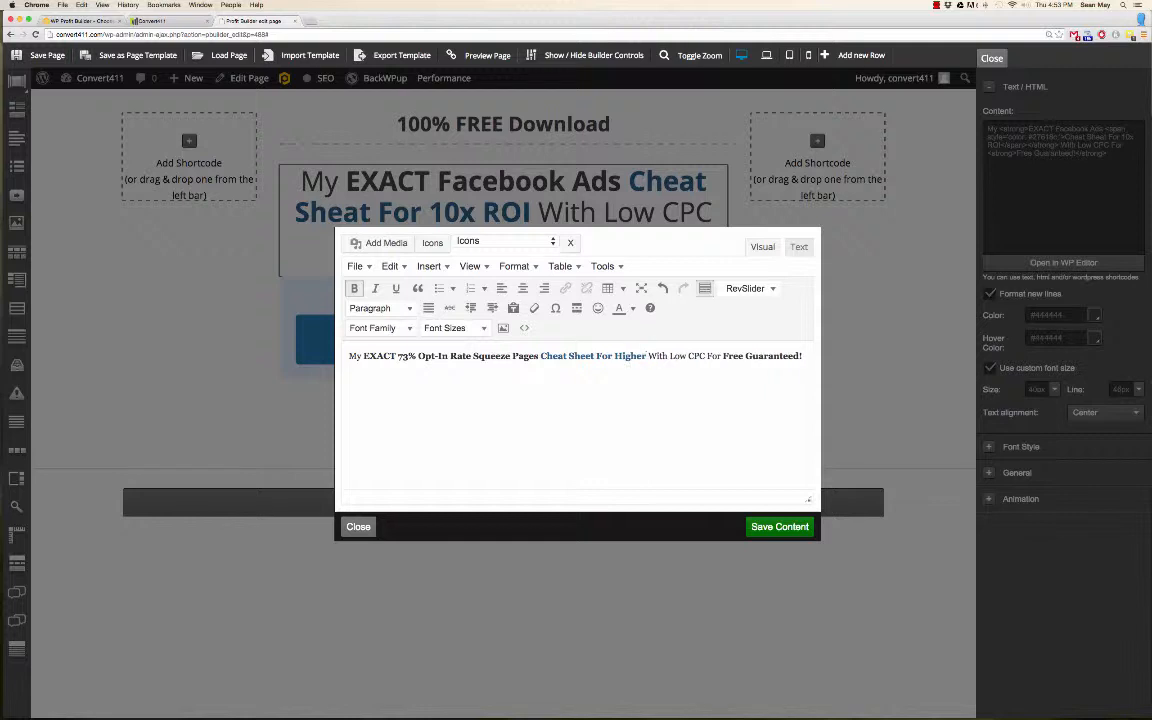
type("it Marg")
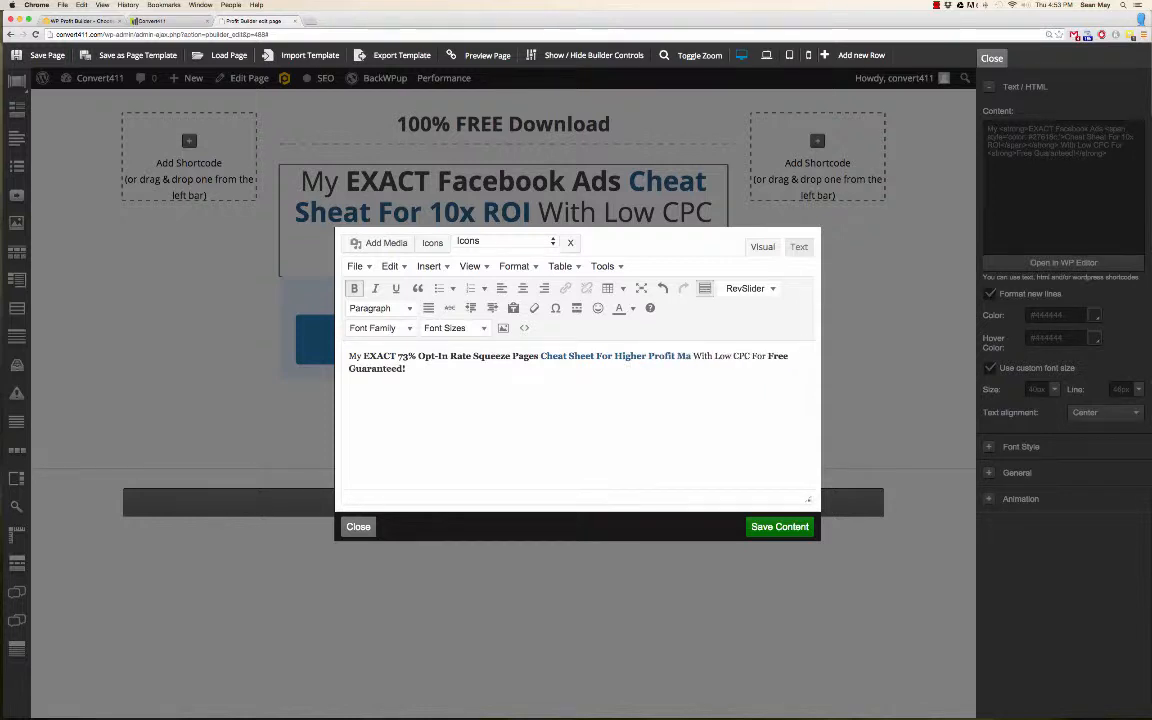
type("in")
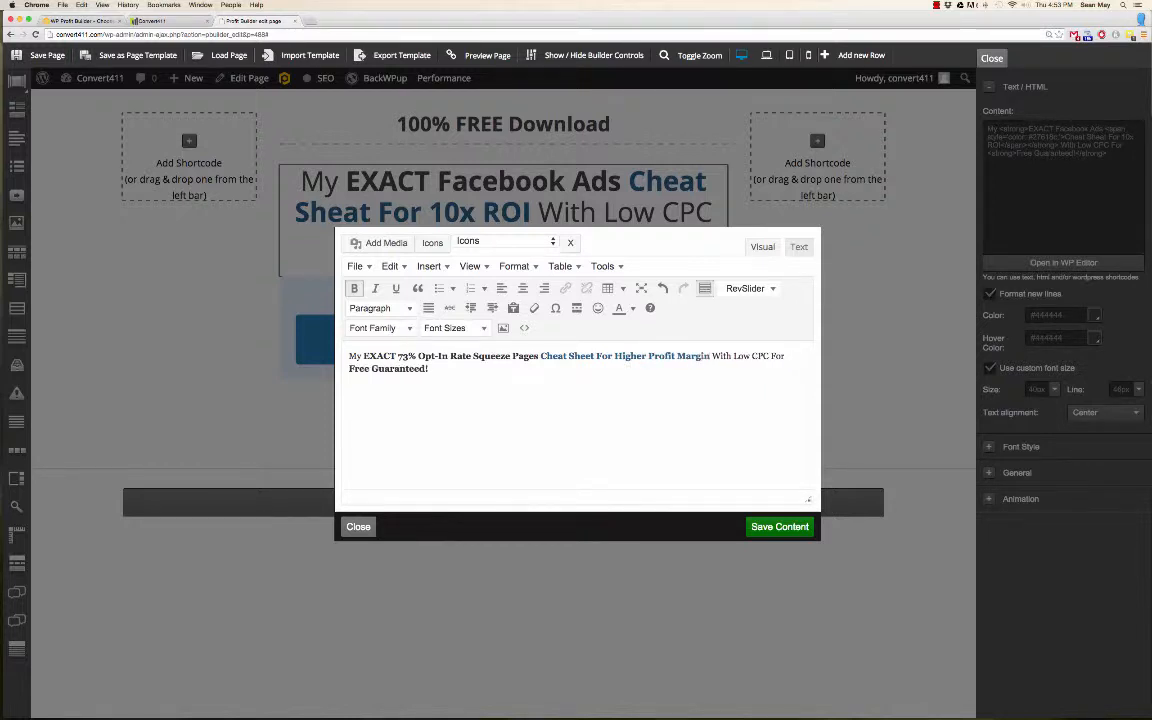
- Replace "With Low CPC For" in the headline with "That Take Less Than"
left_click_drag(712, 356, 786, 357)
type("that")
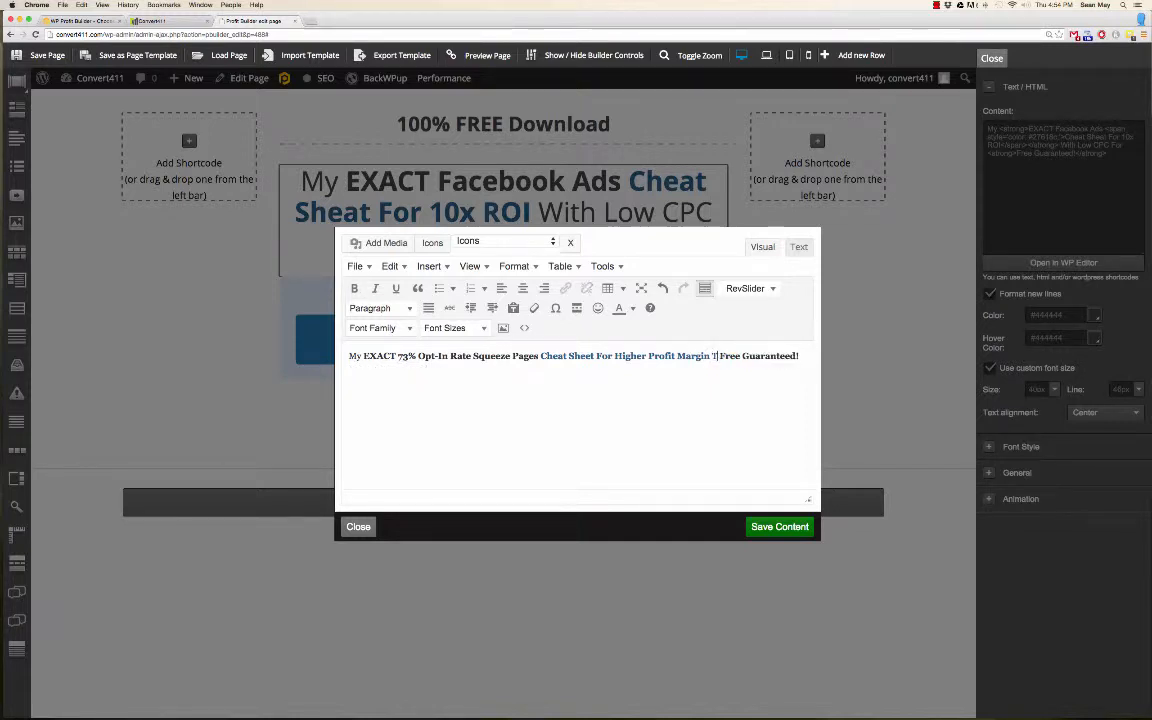
type(" take")
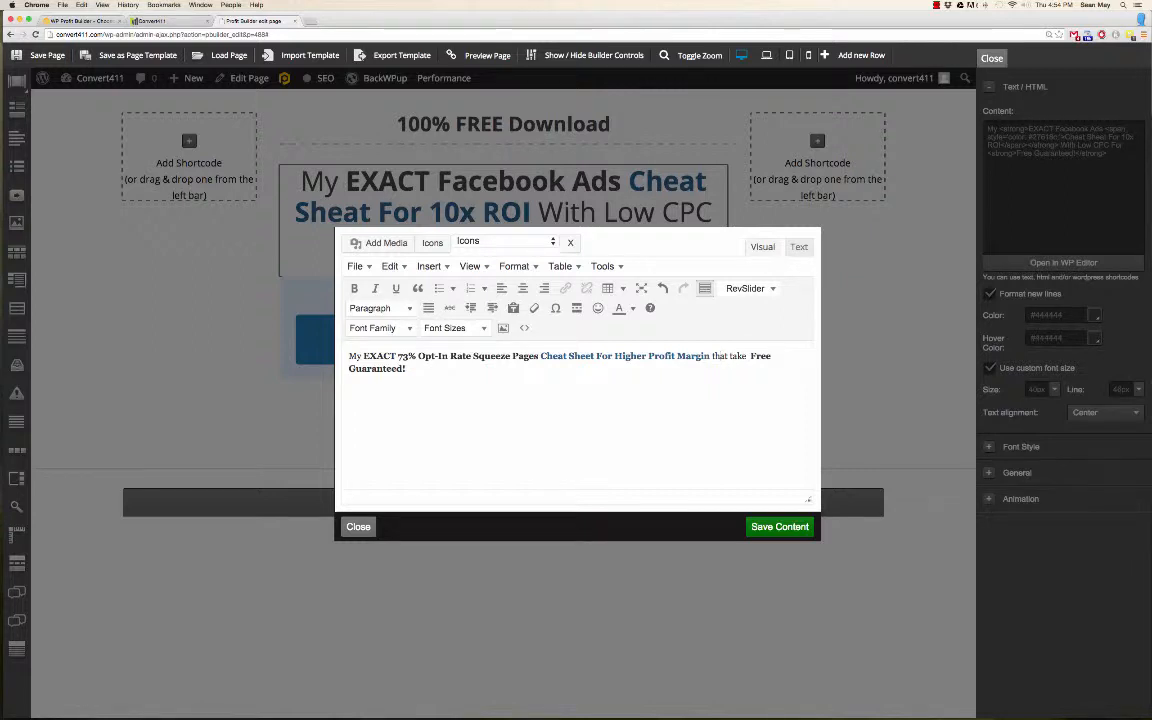
key("BackSpace")
type("T")
key("BackSpace")
type("Take")
type(" Less")
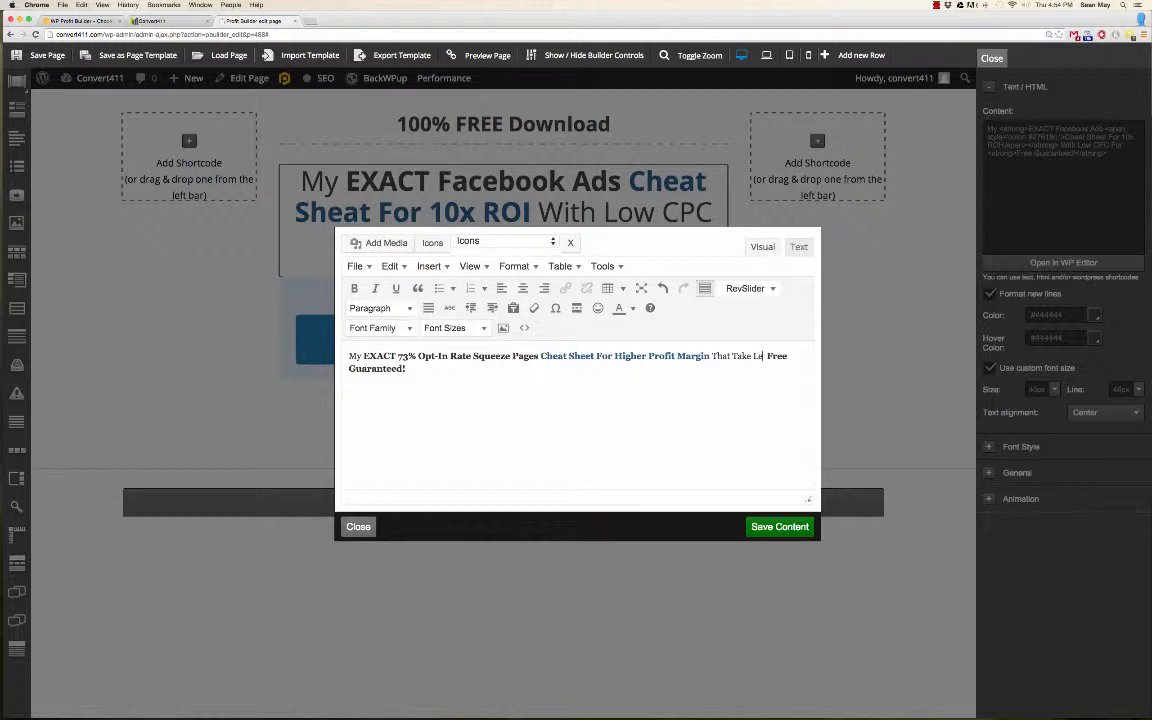
type(" Than")
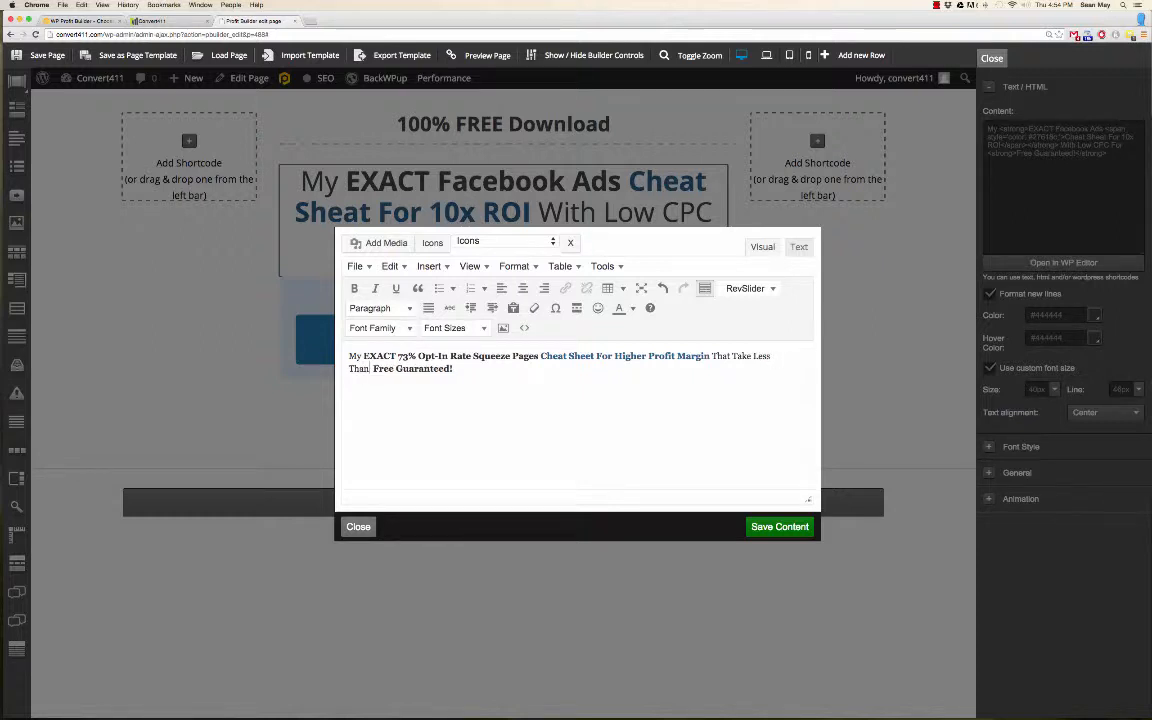
- Replace the bold ending "Free Guaranteed!" with "5 Minutes To Create!" and save the headline content
key("Delete")
key("Right")
key("Right")
key("Right")
key("Right")
key("Right")
key("BackSpace")
key("BackSpace")
key("BackSpace")
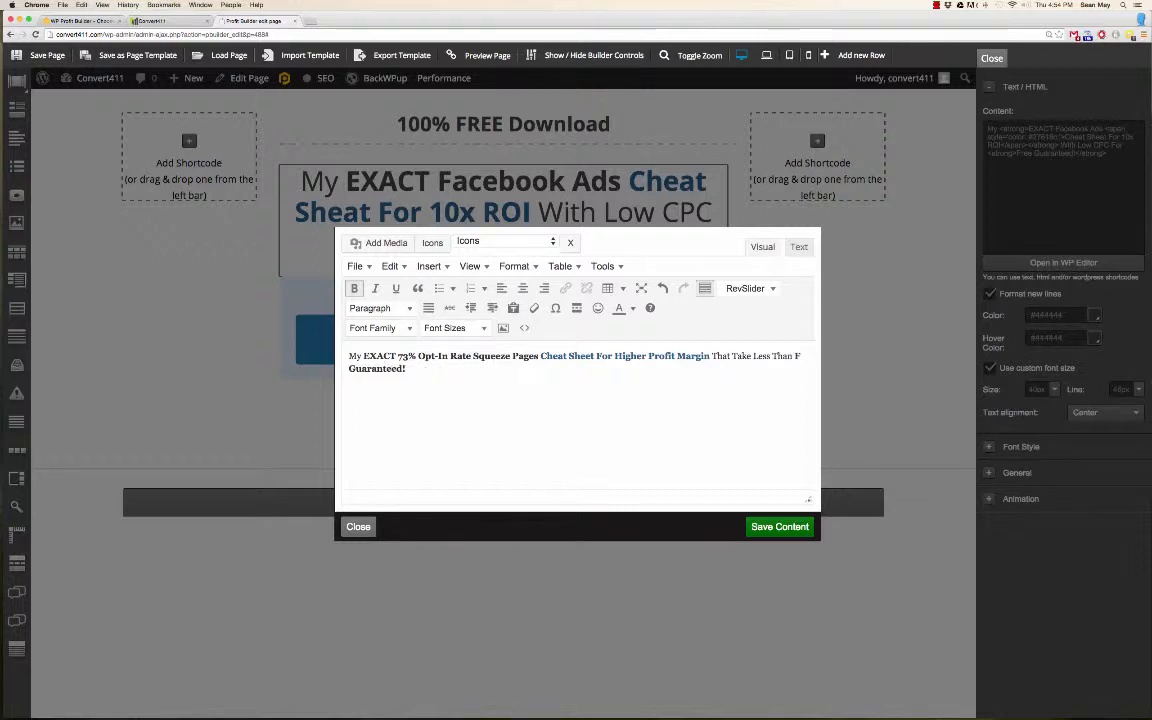
type("5")
key("Left")
key("BackSpace")
key("Right")
type("Minutes To Create")
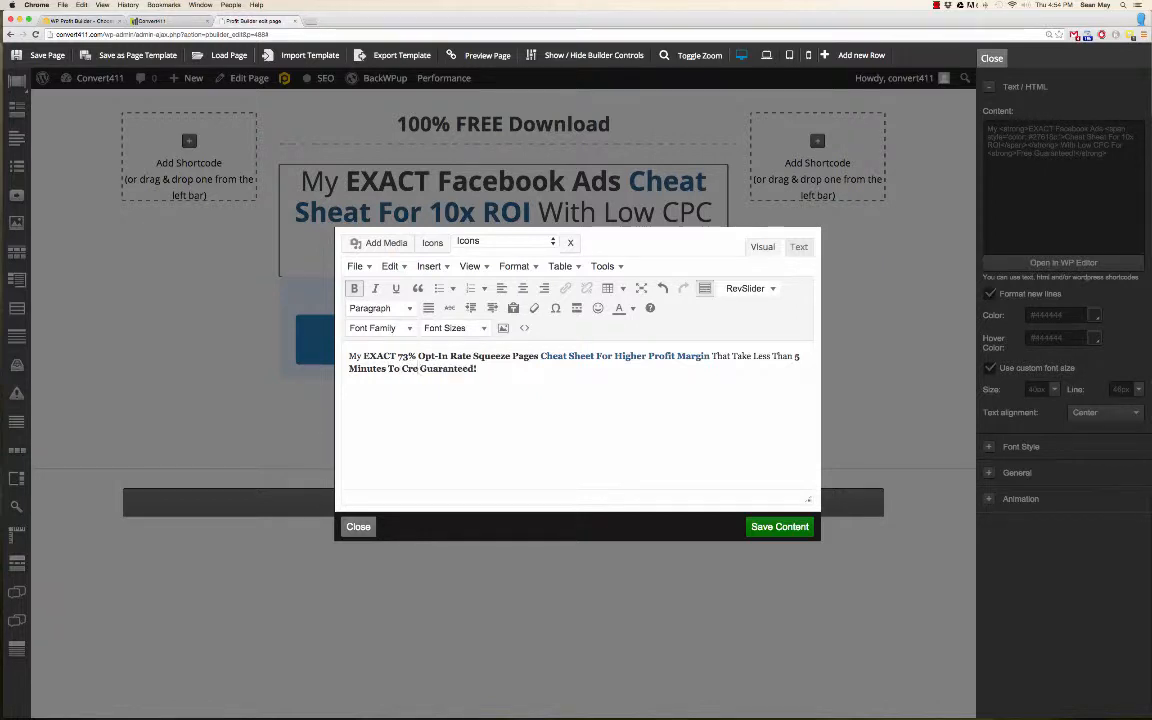
key("Delete")
key("Delete")
key("Delete")
key("Delete")
key("Delete")
key("Delete")
key("Delete")
key("Delete")
key("Delete")
key("Delete")
left_click(776, 527)
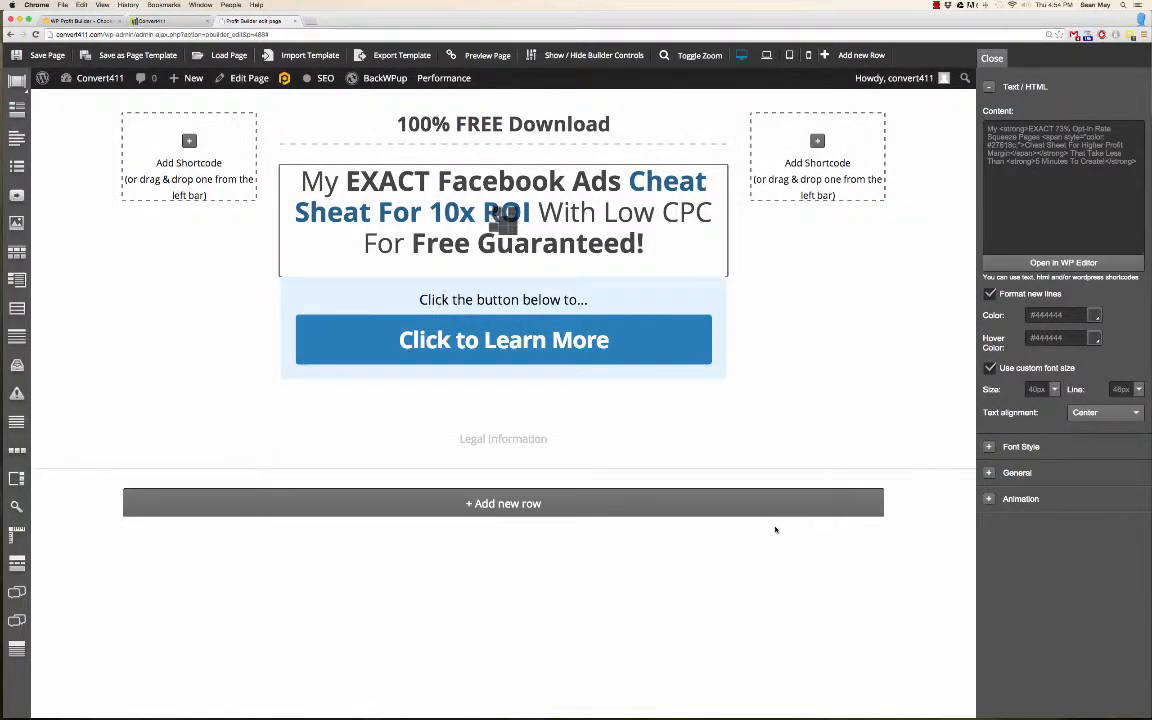
- Change "Margin" to "Margins" in the headline's HTML content
mouse_move(504, 285)
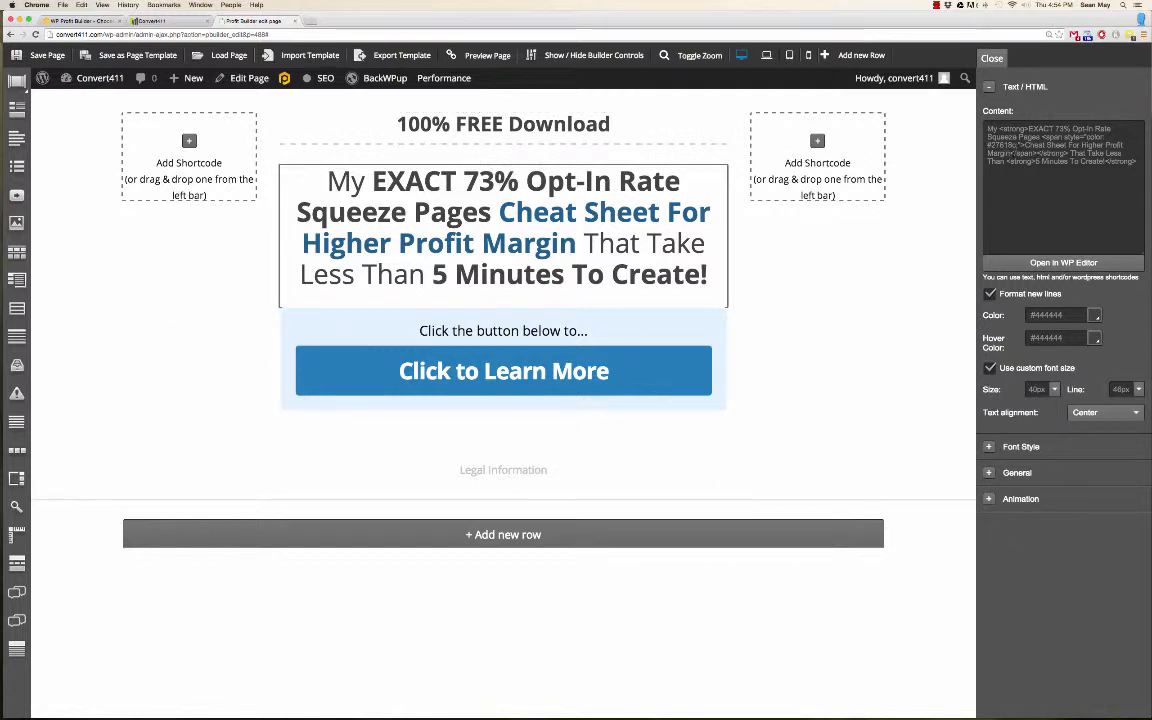
left_click(1015, 153)
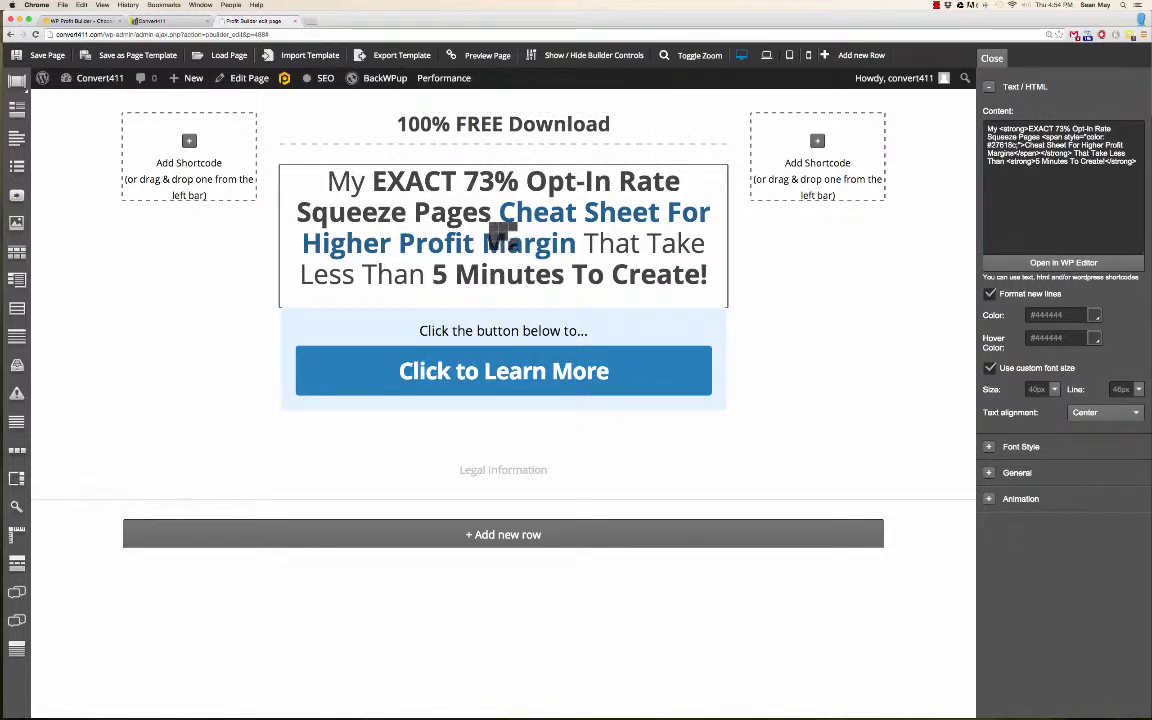
type("s")
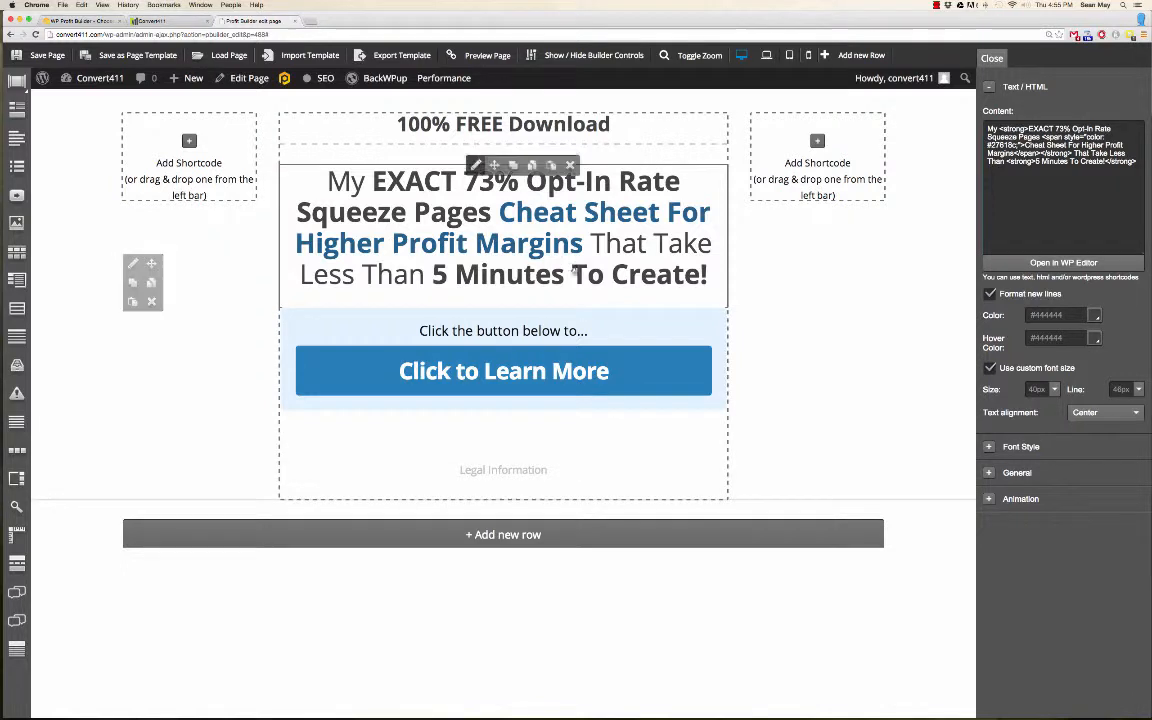
- In the opt-in form's Two Step settings, clear the lead-in text and set the button text to "DOWNLOAD NOW"
left_click(476, 309)
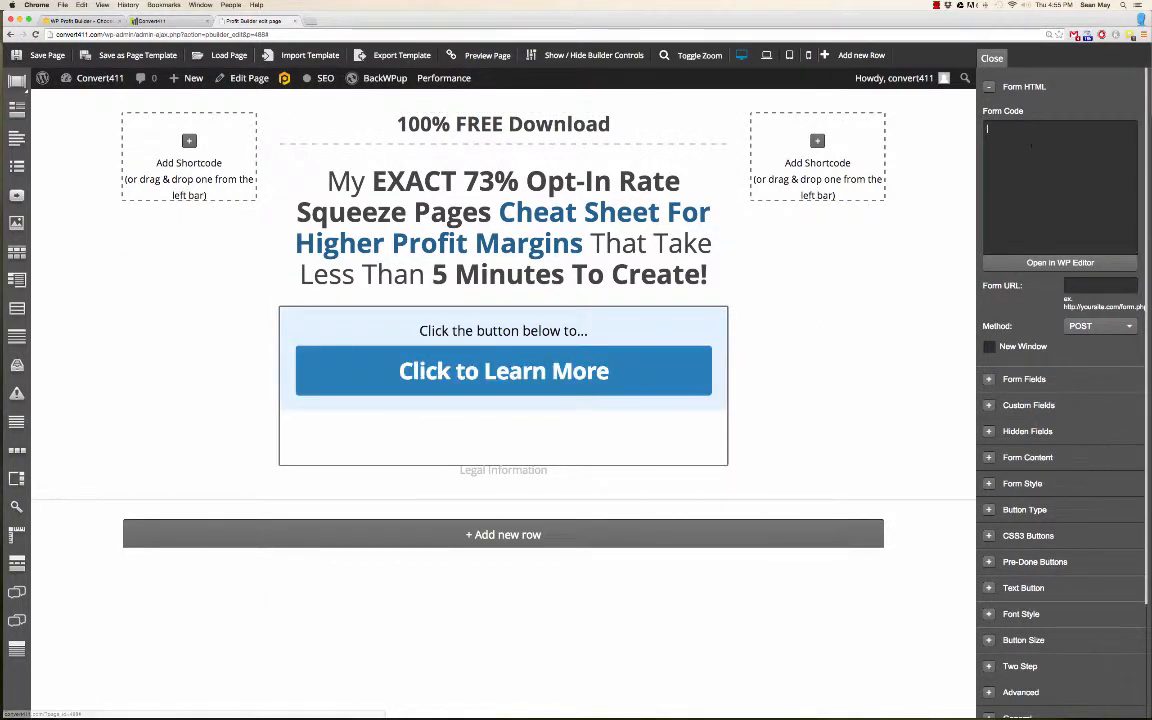
left_click(987, 127)
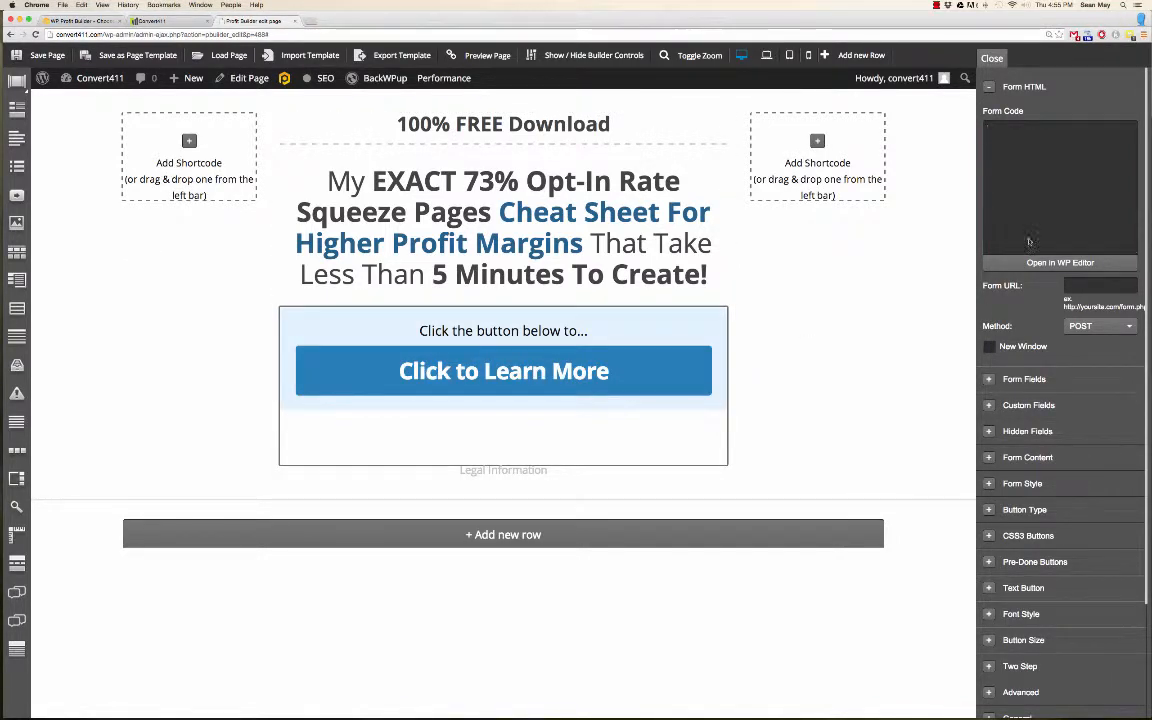
scroll(1030, 393, "down", 2)
scroll(1030, 393, "down", 2)
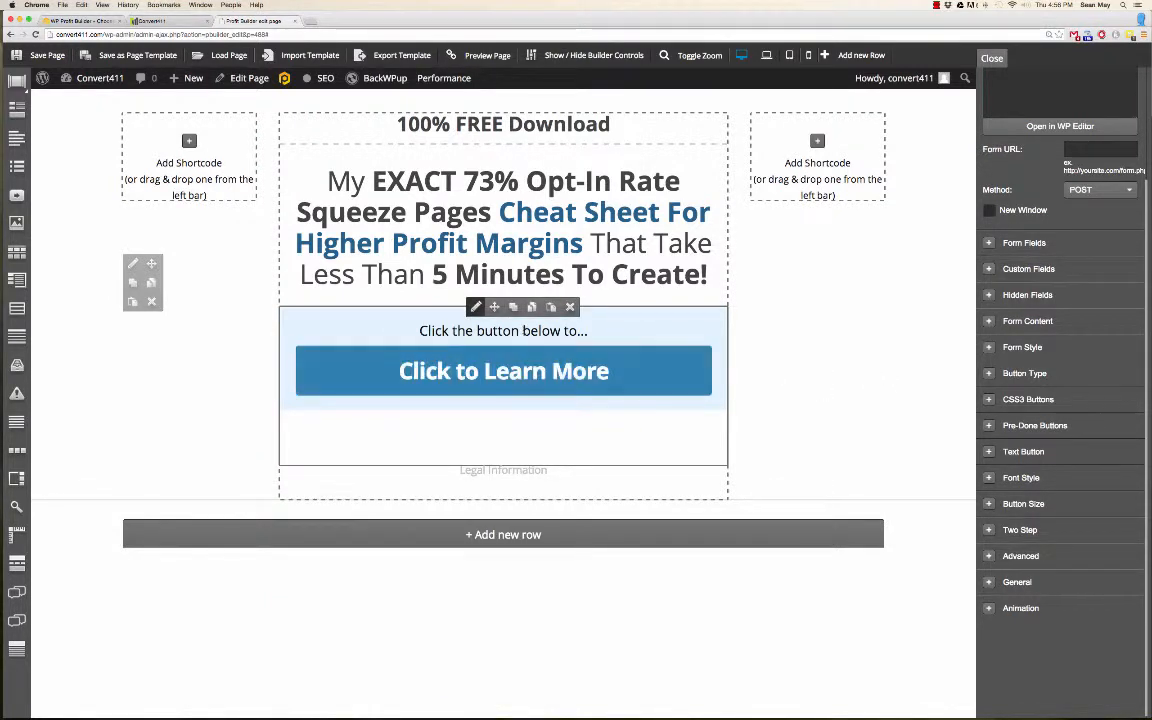
left_click(1003, 538)
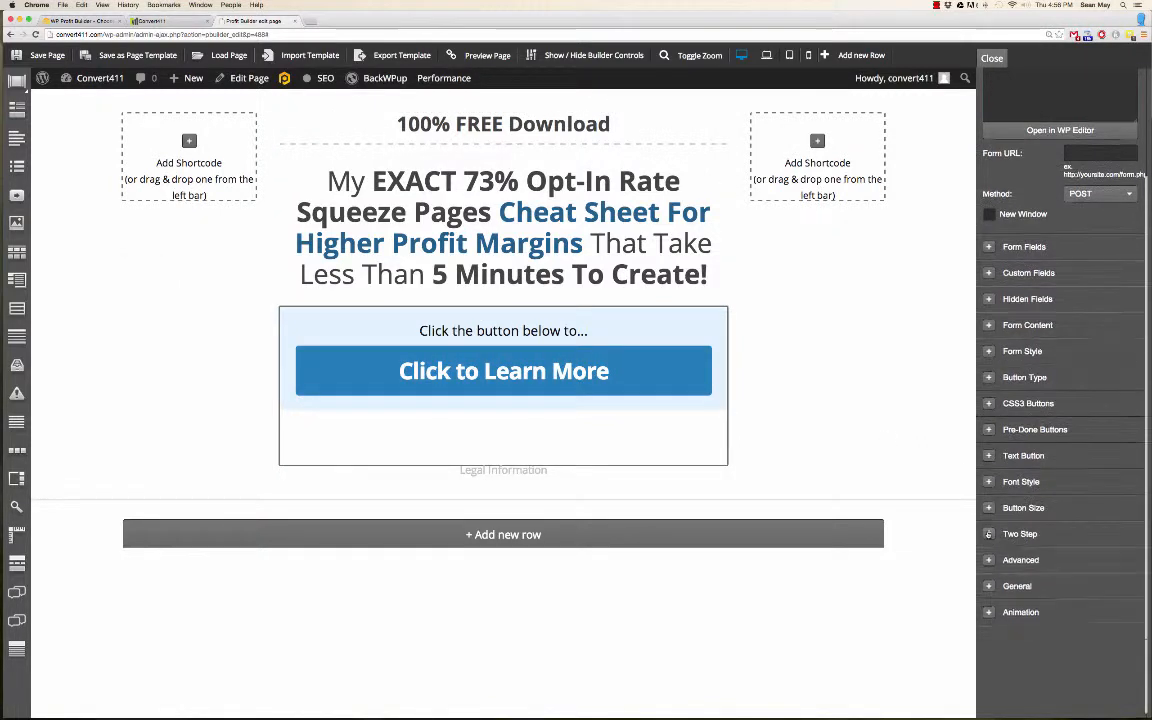
scroll(995, 532, "down", 1)
scroll(990, 527, "down", 3)
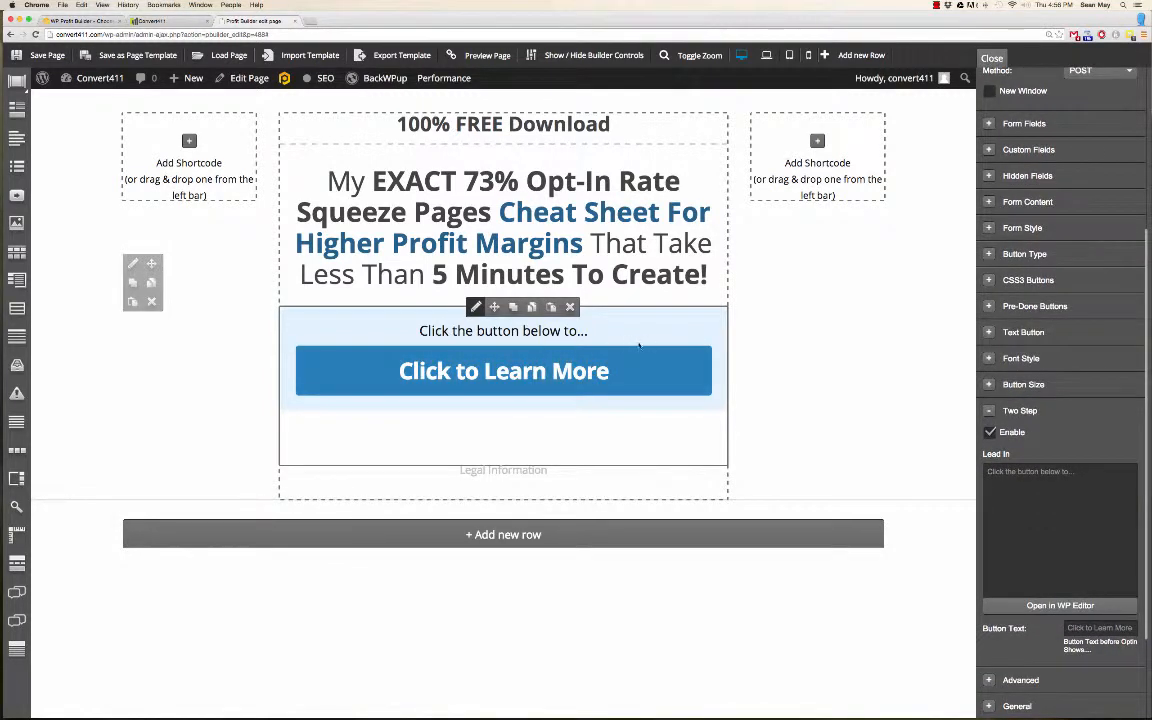
key("super+a")
key("BackSpace")
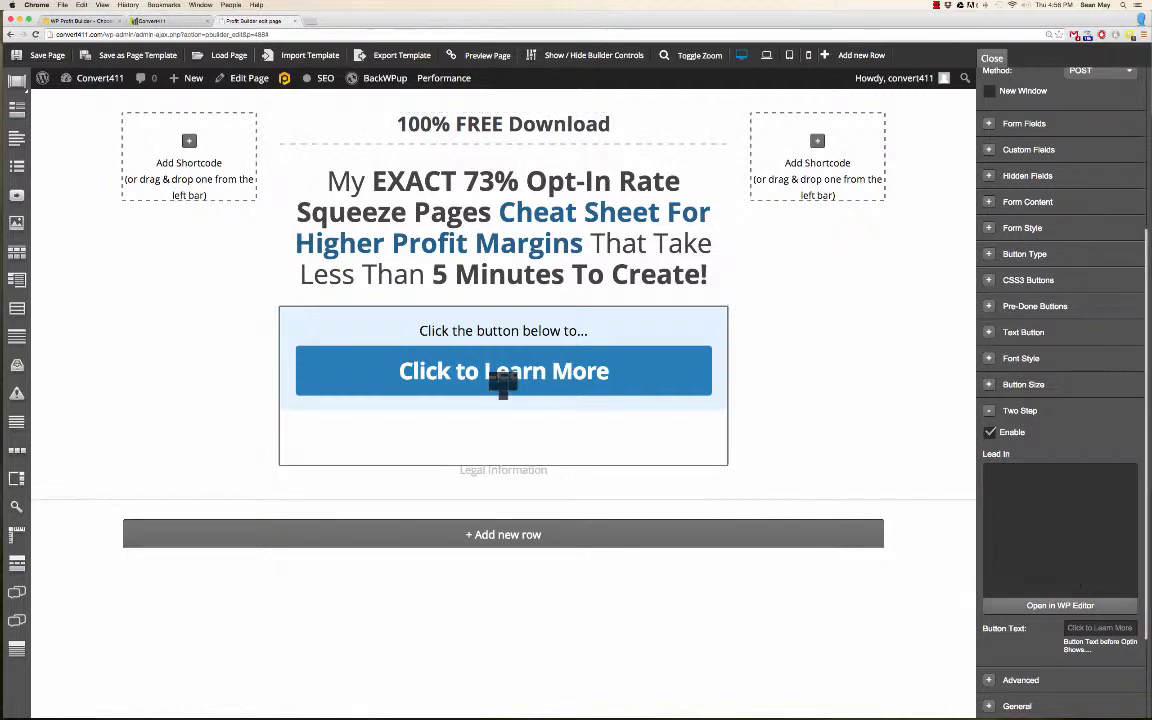
key("Tab")
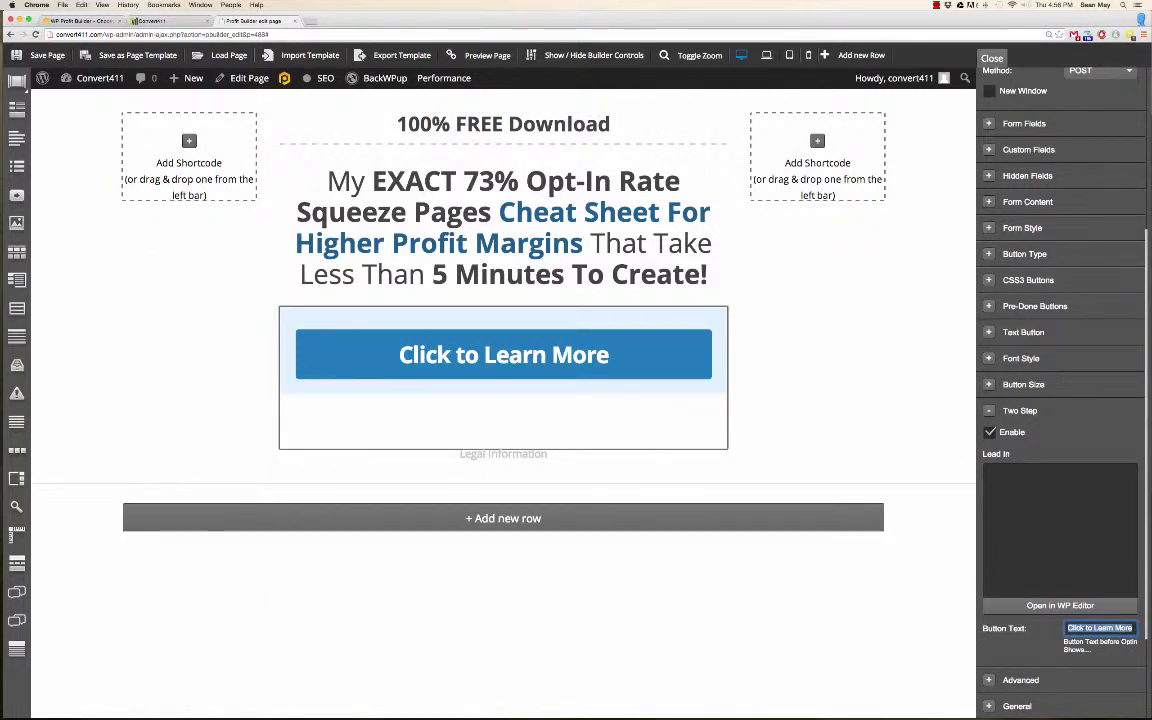
type("DOWNLOAD NOW")
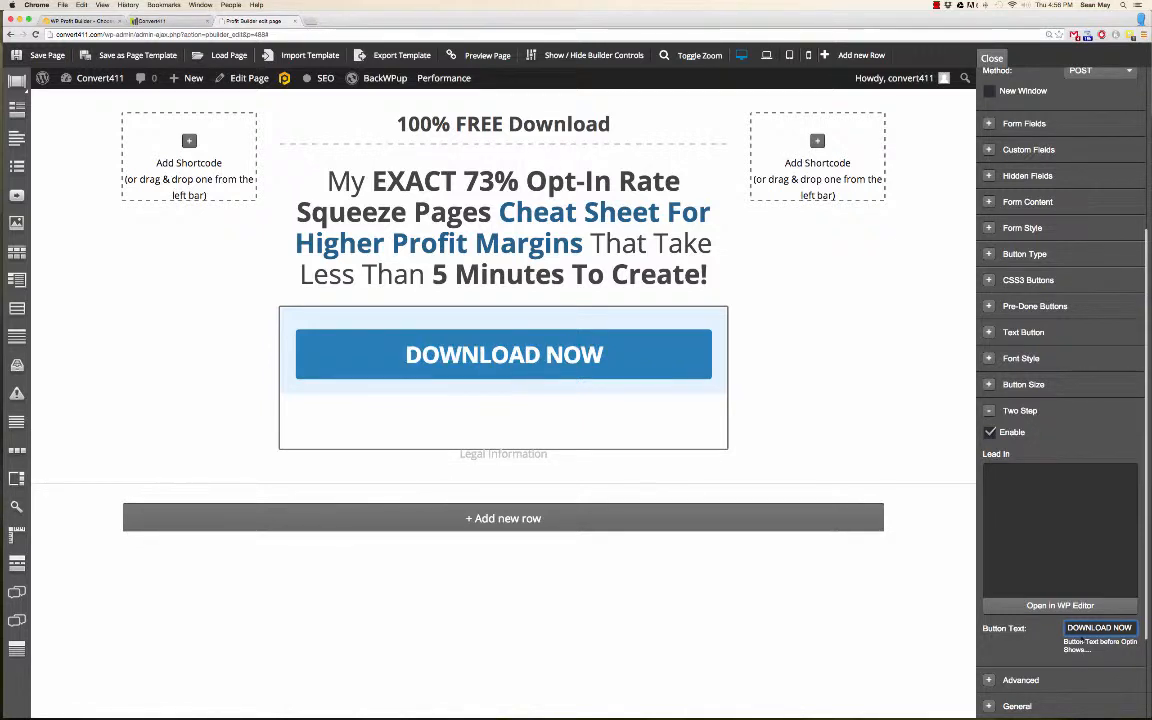
- Save the page and preview it, testing the "DOWNLOAD NOW" button to reveal the email opt-in form
left_click(992, 58)
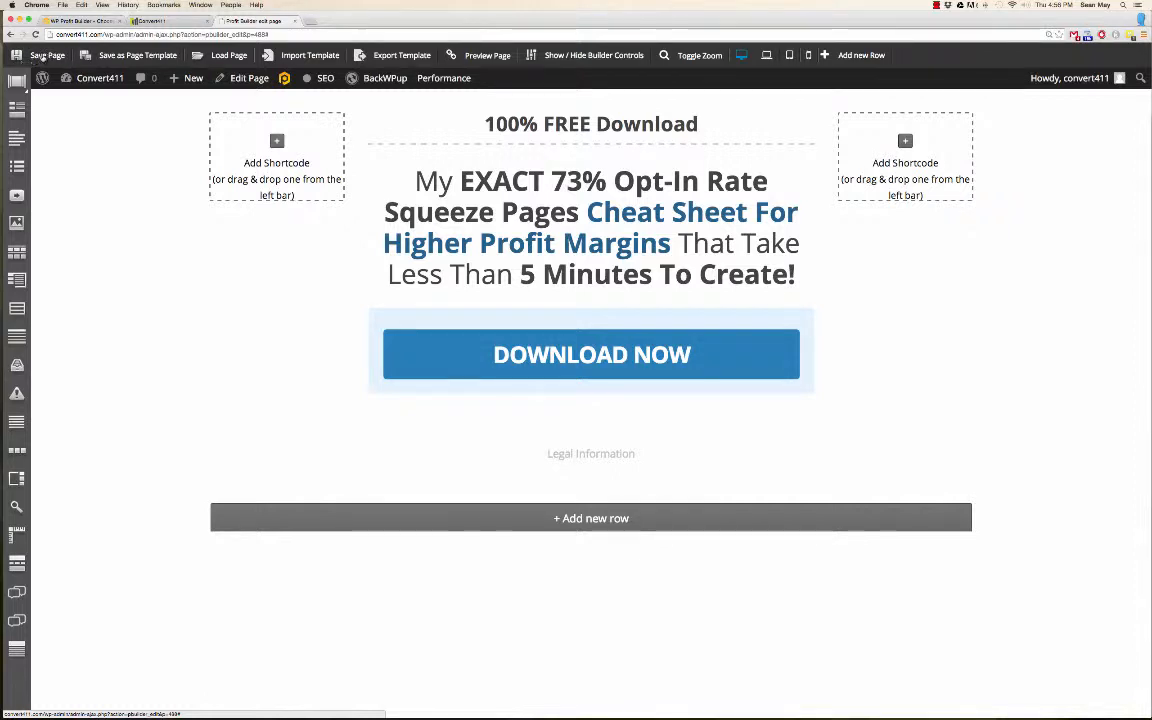
left_click(42, 56)
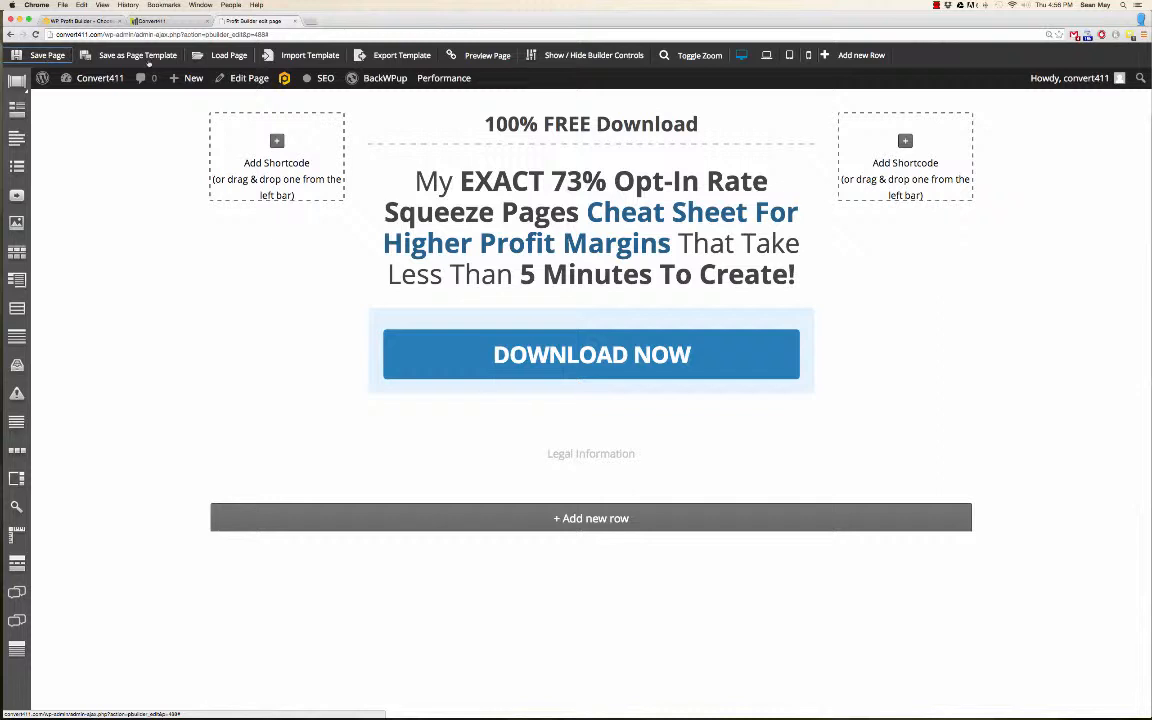
left_click(489, 56)
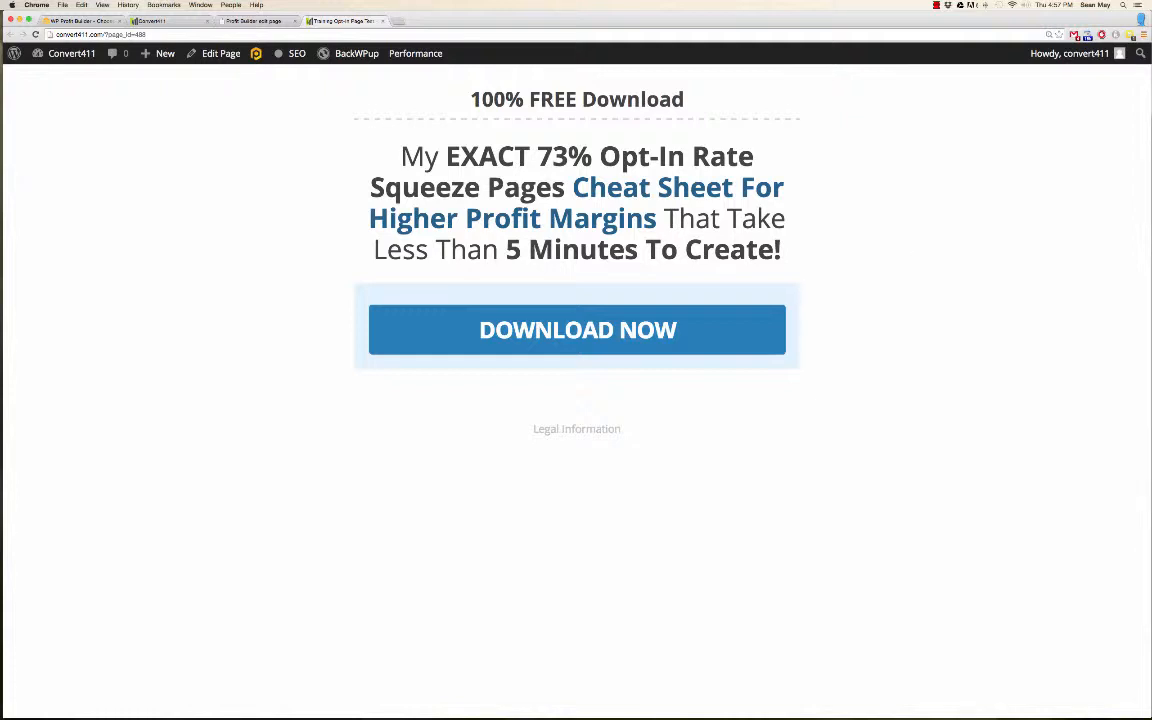
left_click(557, 332)
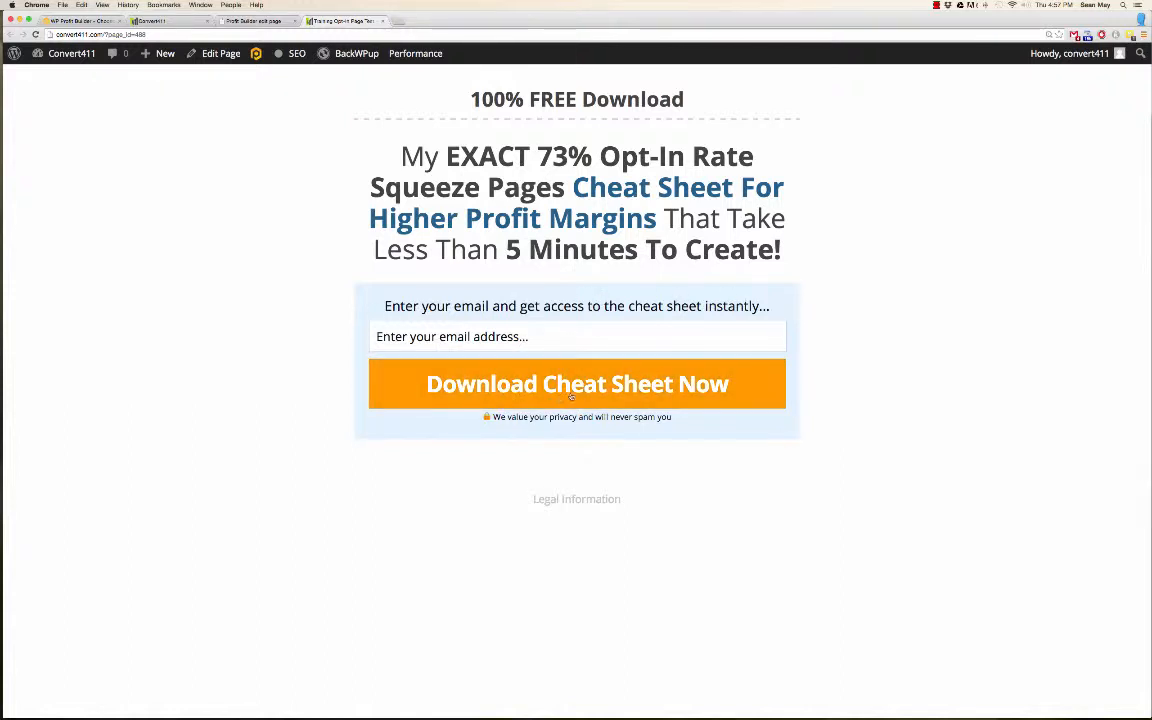
- Return from the preview to the page builder and add a three-column row below the opt-in section
left_click(563, 338)
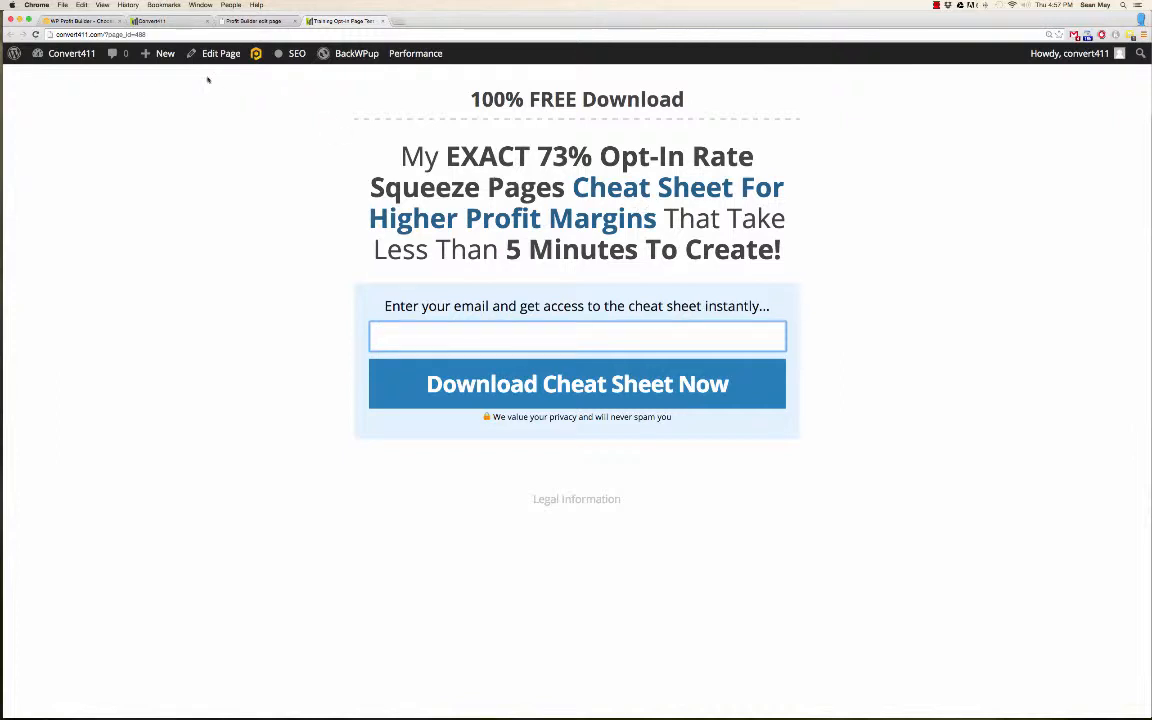
left_click(228, 21)
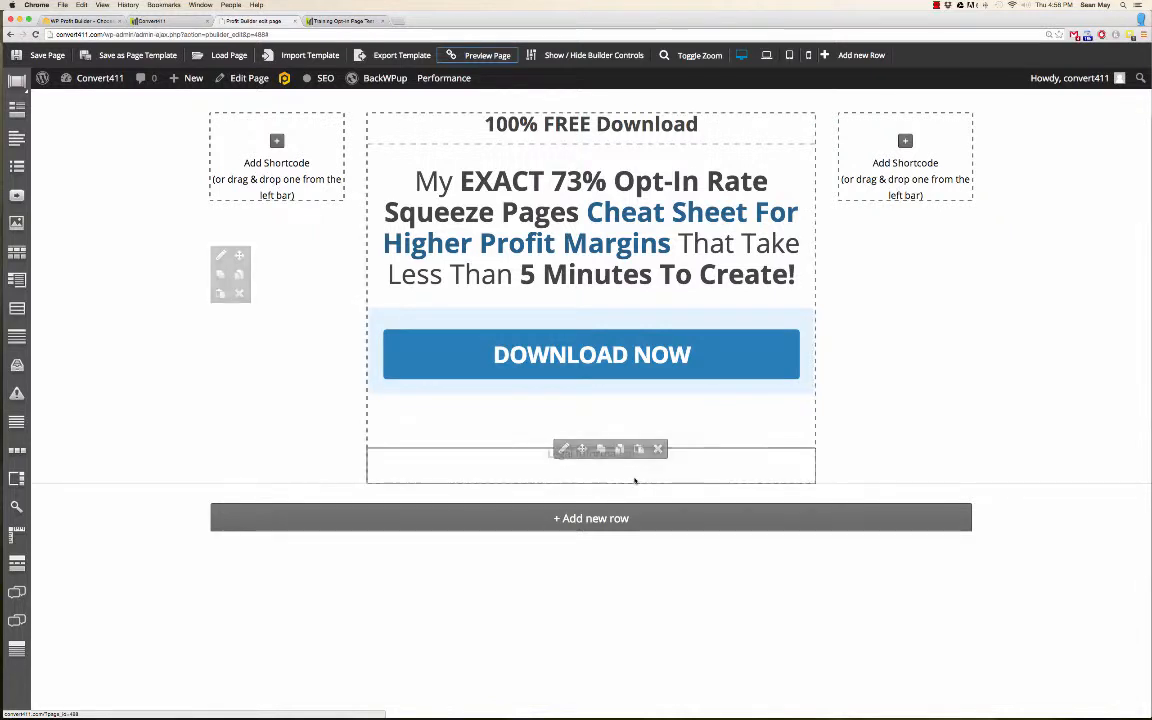
left_click(589, 521)
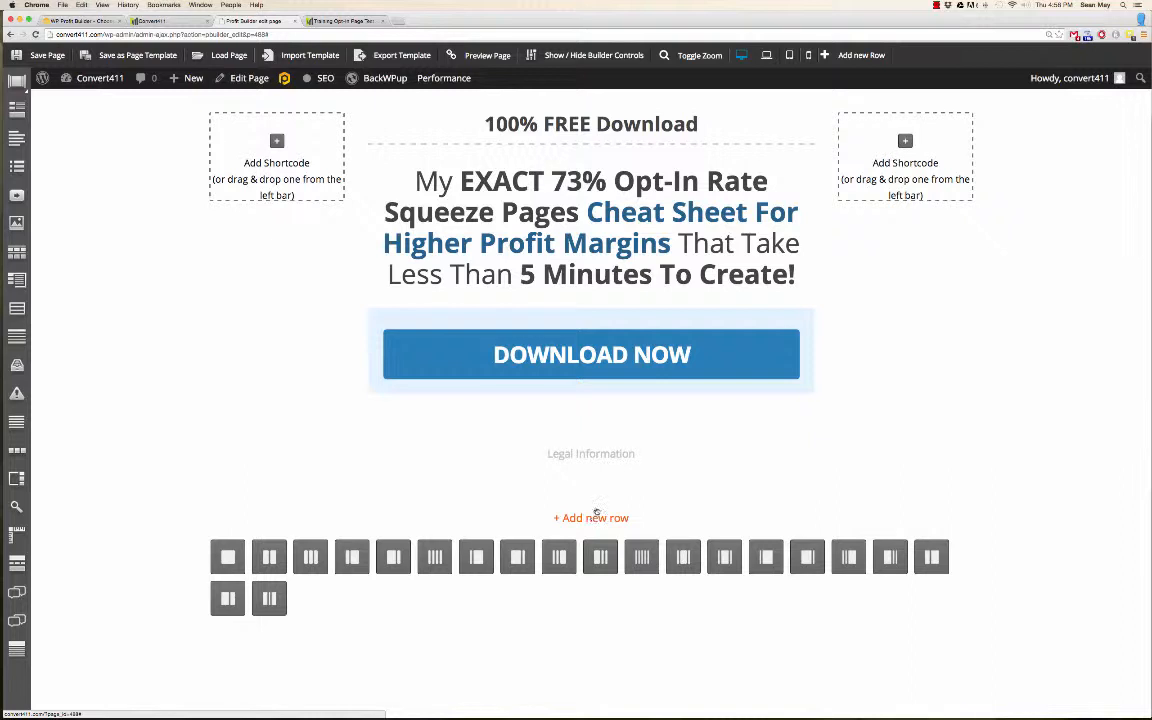
left_click(310, 557)
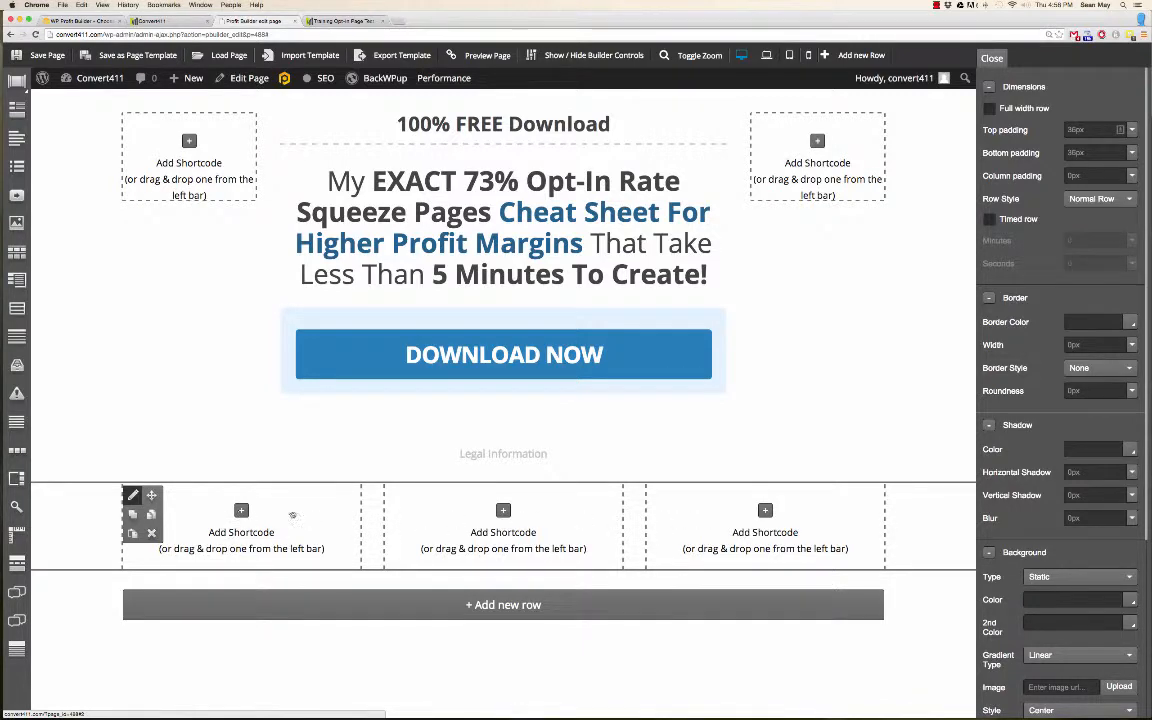
- Browse the Charts, Bars, Counters and Content shortcode groups, and add an Advanced Testimonials element to the new row's first column
left_click(241, 511)
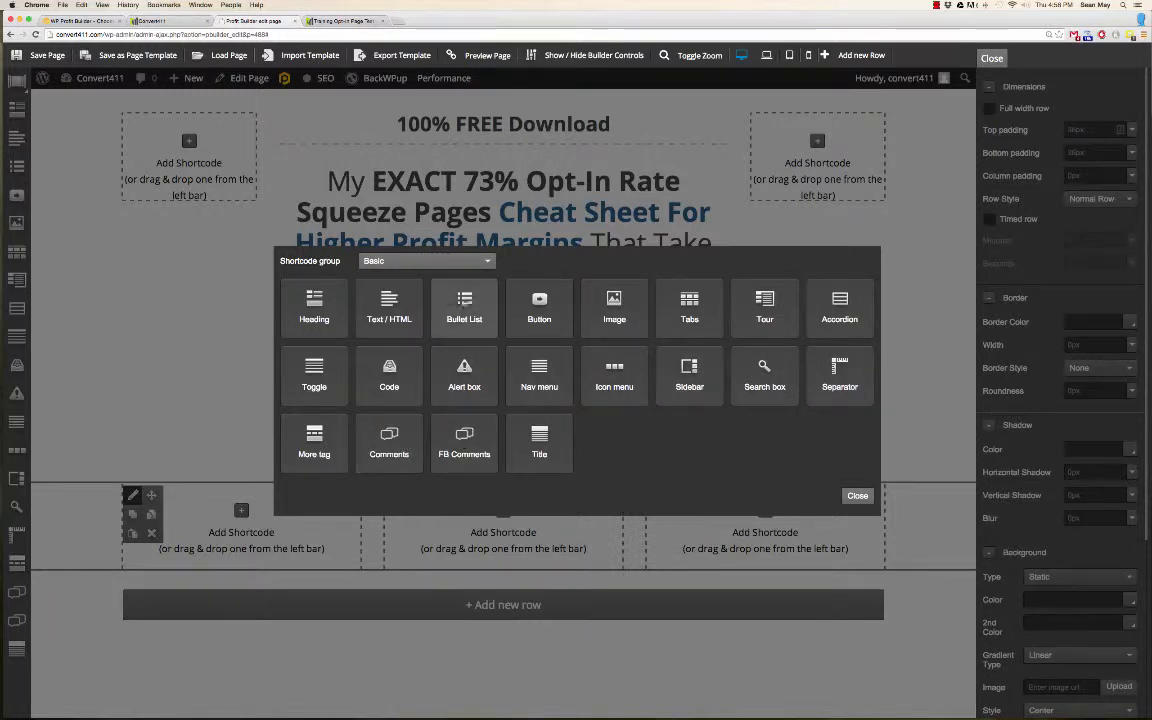
left_click(481, 264)
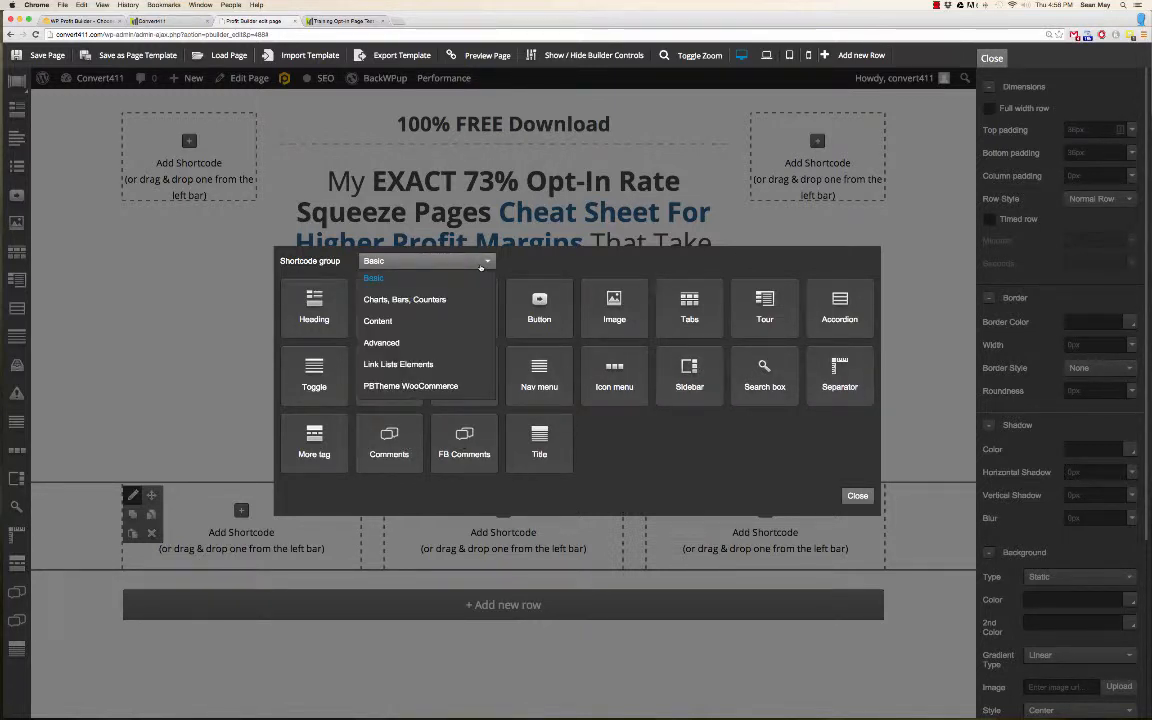
left_click(432, 300)
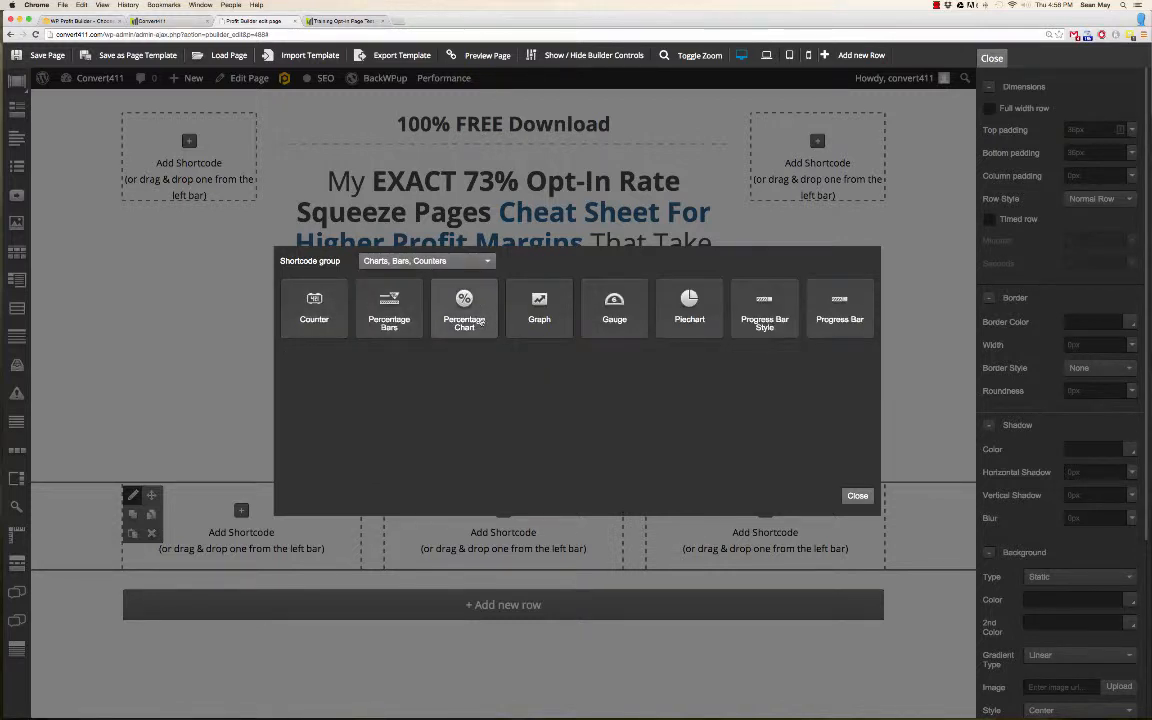
left_click(427, 262)
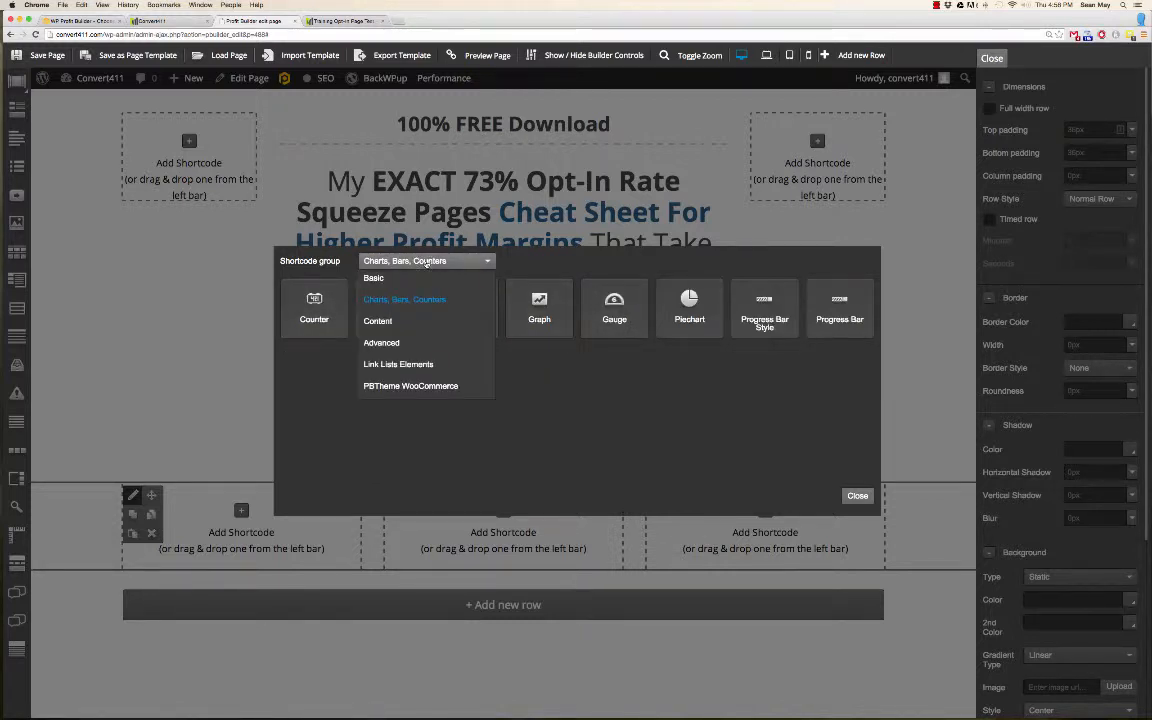
left_click(378, 321)
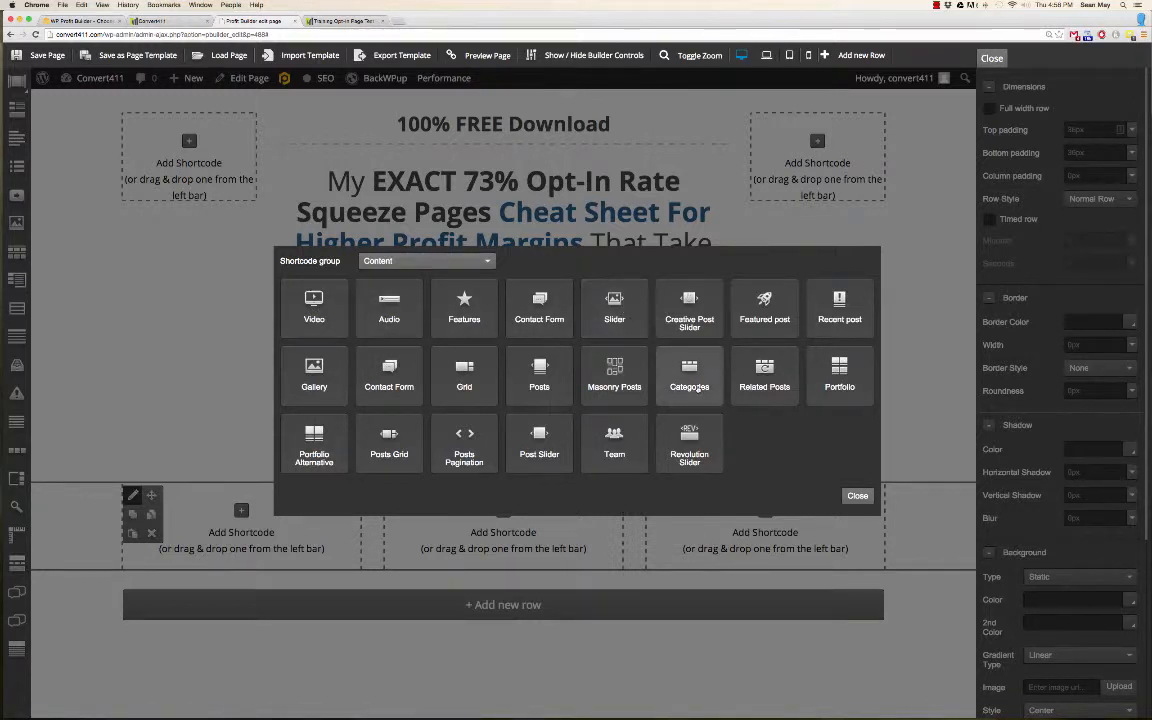
left_click(428, 261)
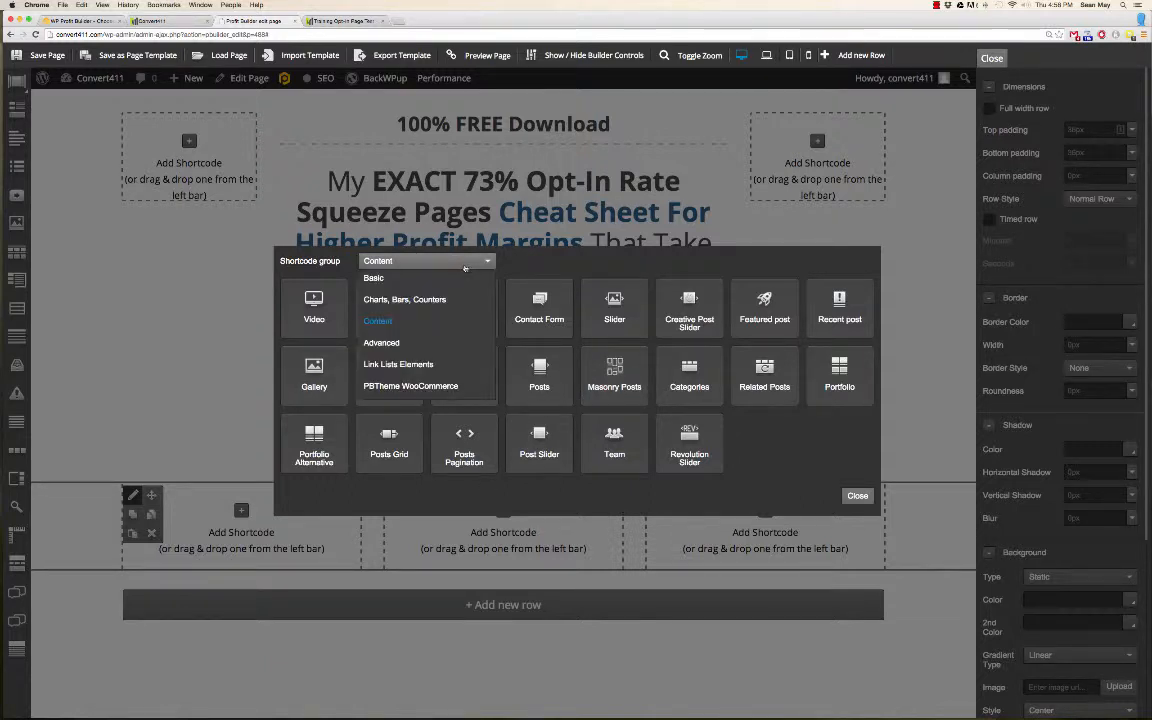
left_click(393, 344)
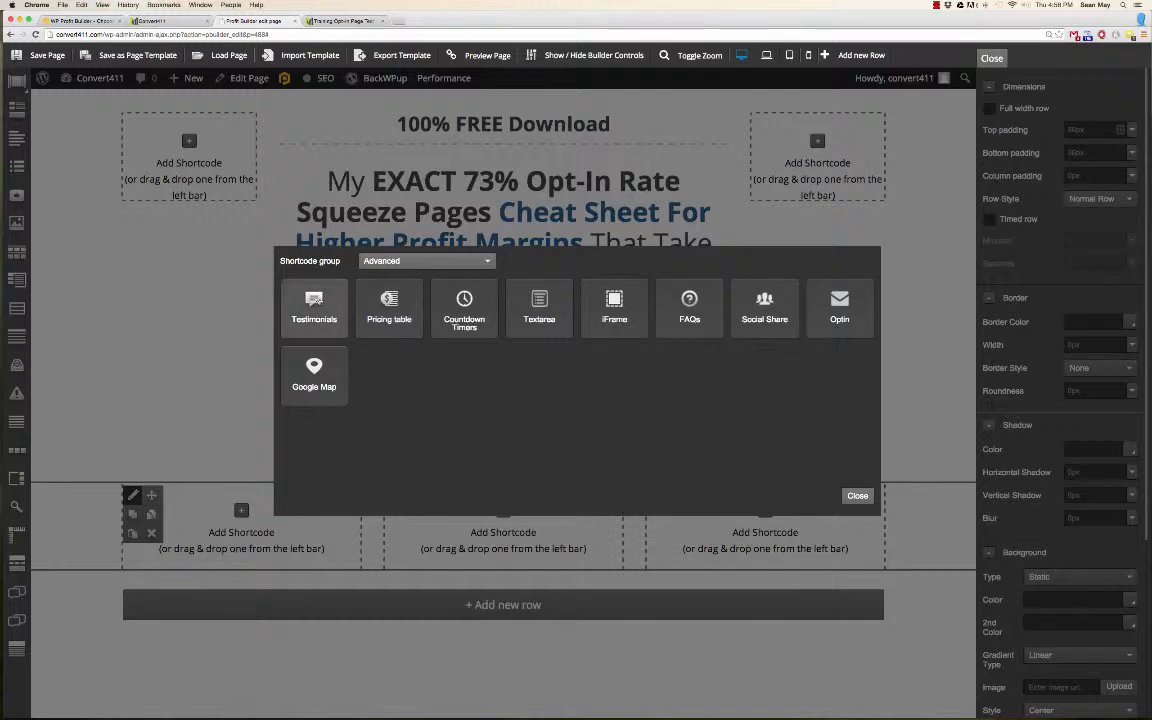
left_click(290, 300)
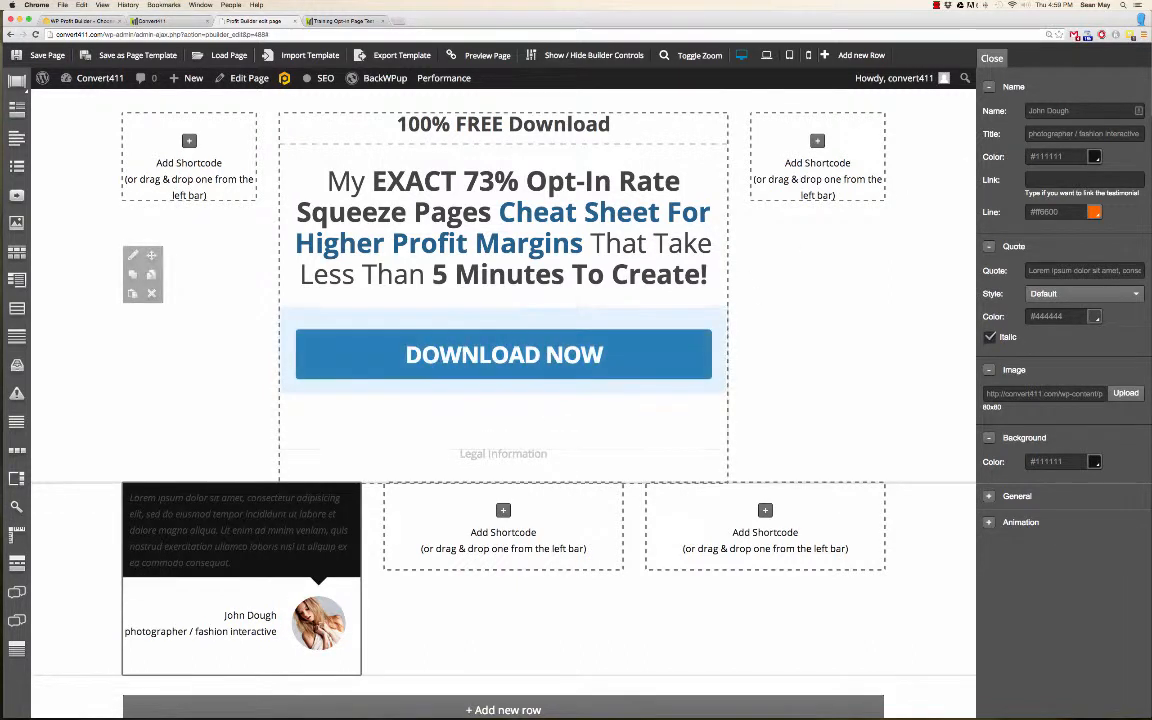
- Review the testimonial's name and quote fields and clear its image URL to remove the picture
left_click_drag(1072, 111, 1017, 111)
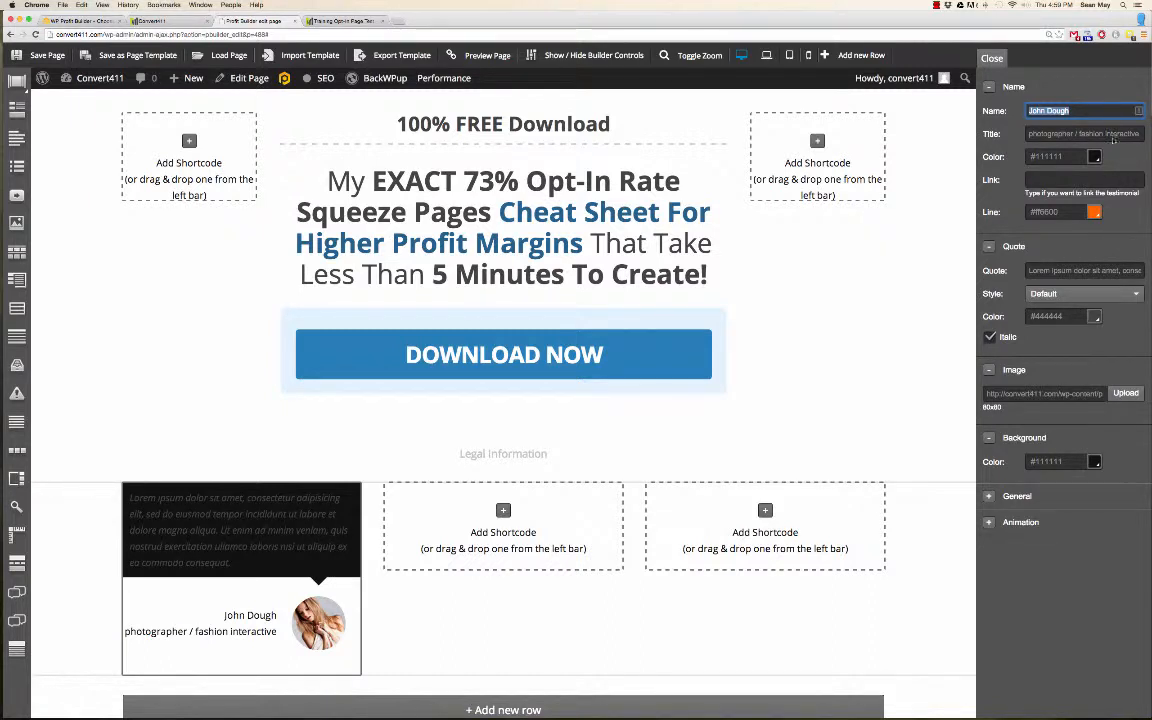
left_click(1112, 270)
left_click_drag(1103, 270, 1150, 270)
left_click_drag(988, 393, 1108, 396)
key("BackSpace")
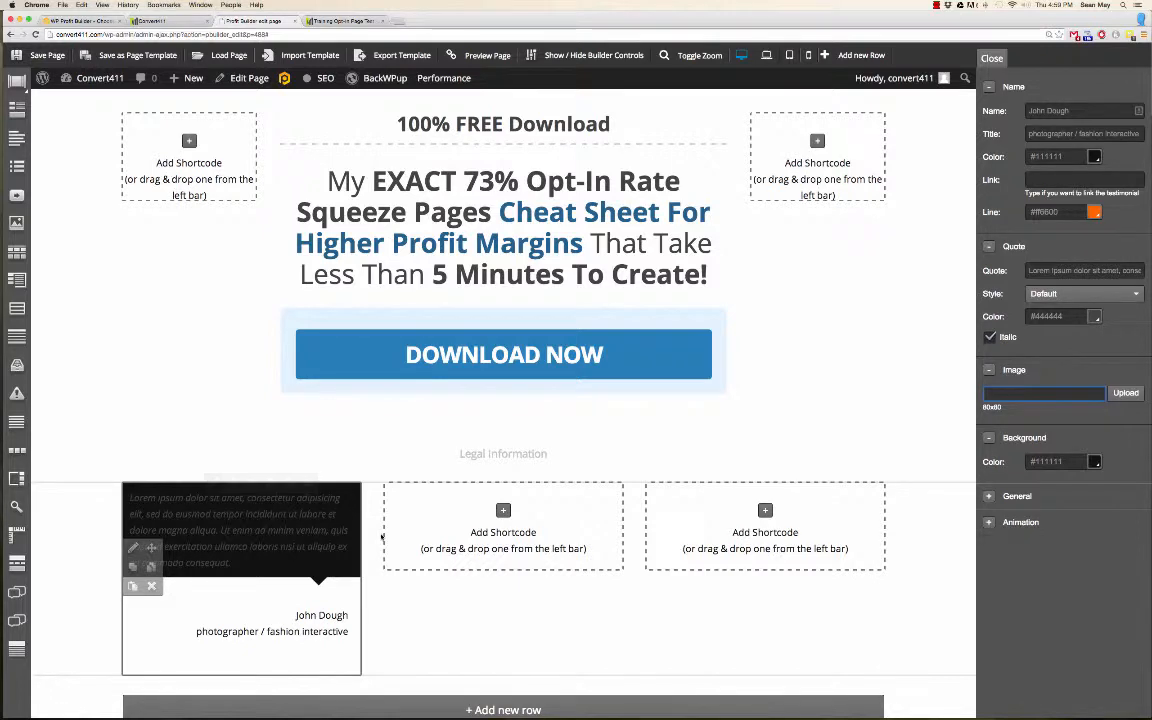
- Add an Image element from the Basic shortcode group to the new row's middle column
left_click(502, 532)
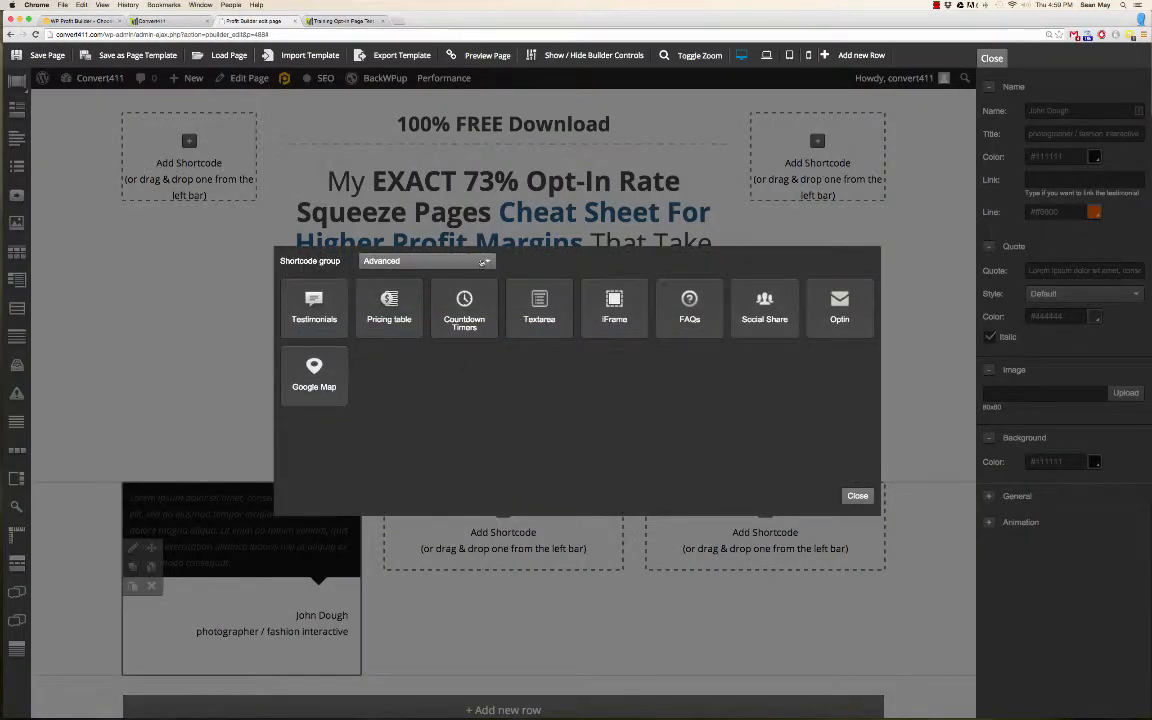
left_click(483, 262)
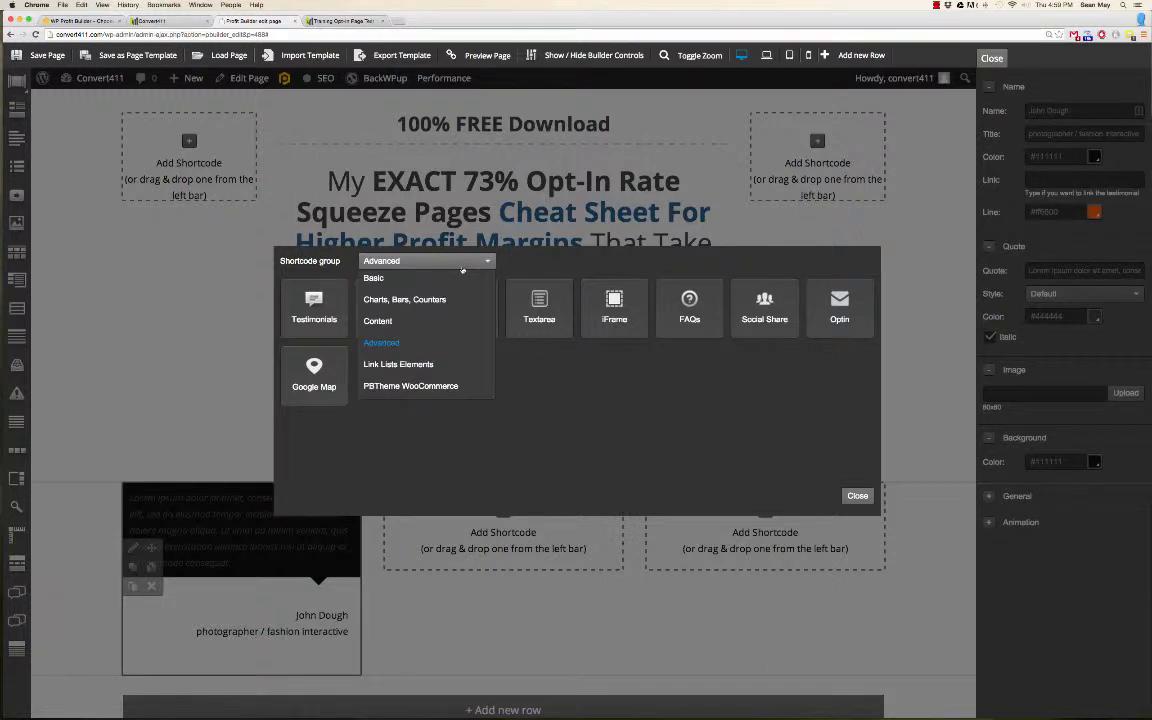
left_click(380, 281)
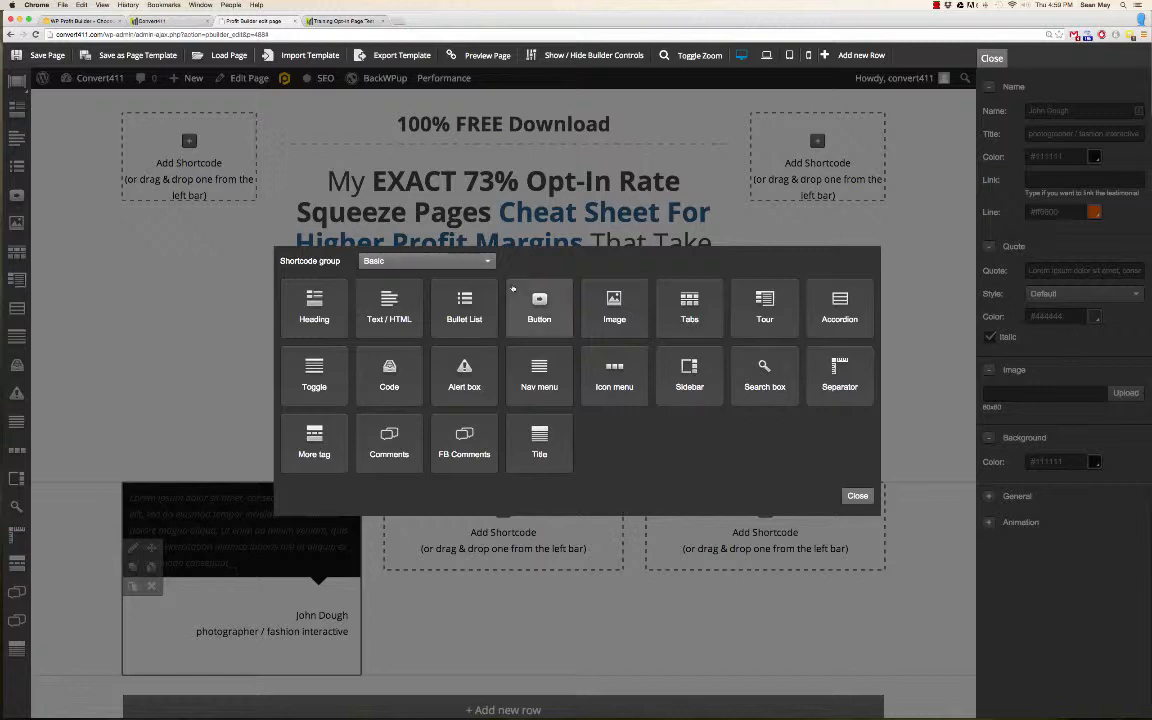
left_click(604, 306)
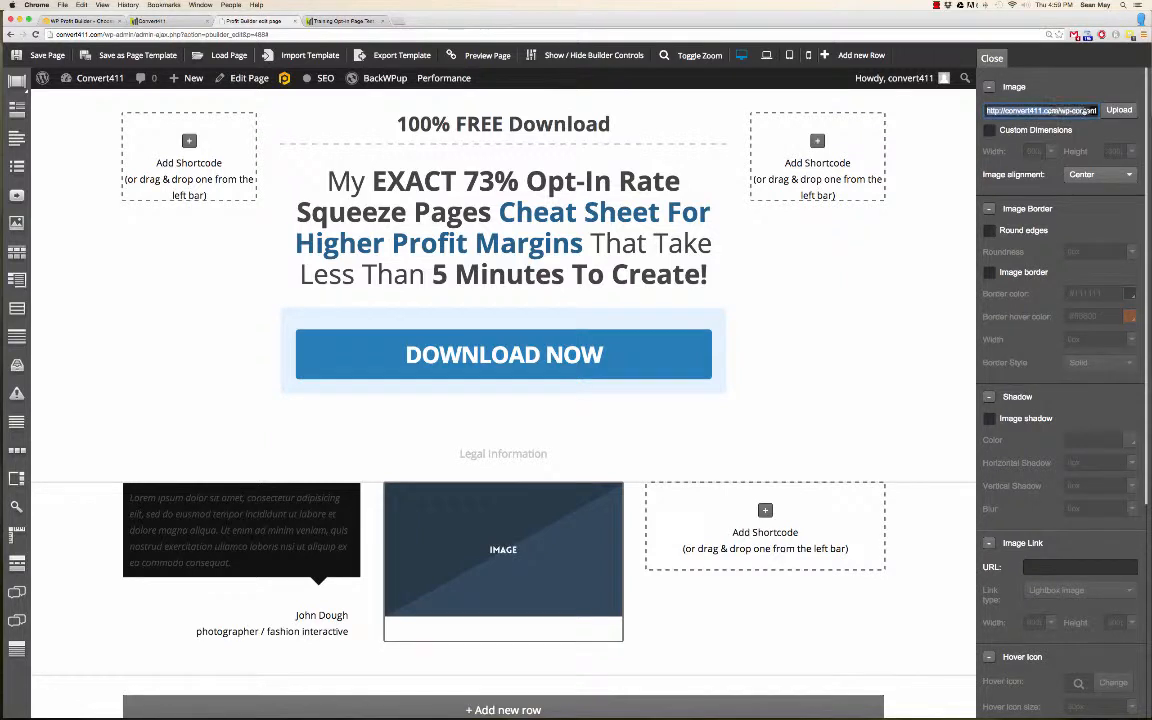
- Replace the placeholder in the middle column's image element with photo.jpg from the Media Library
triple_click(1017, 101)
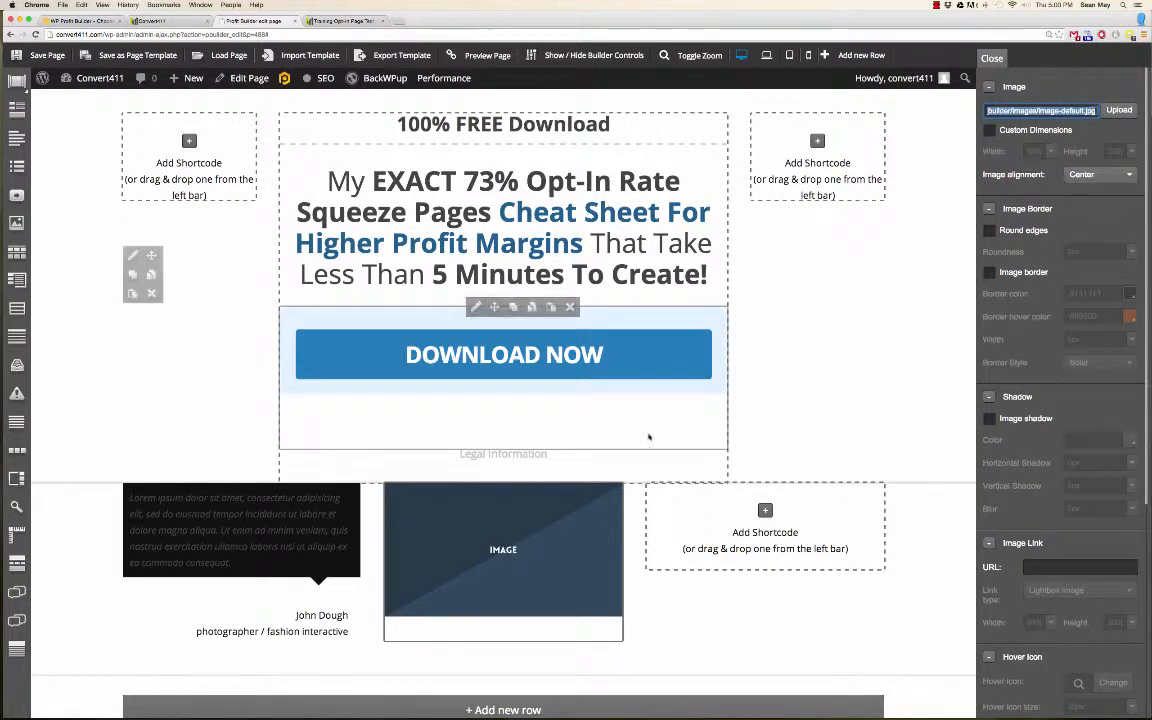
left_click(1115, 111)
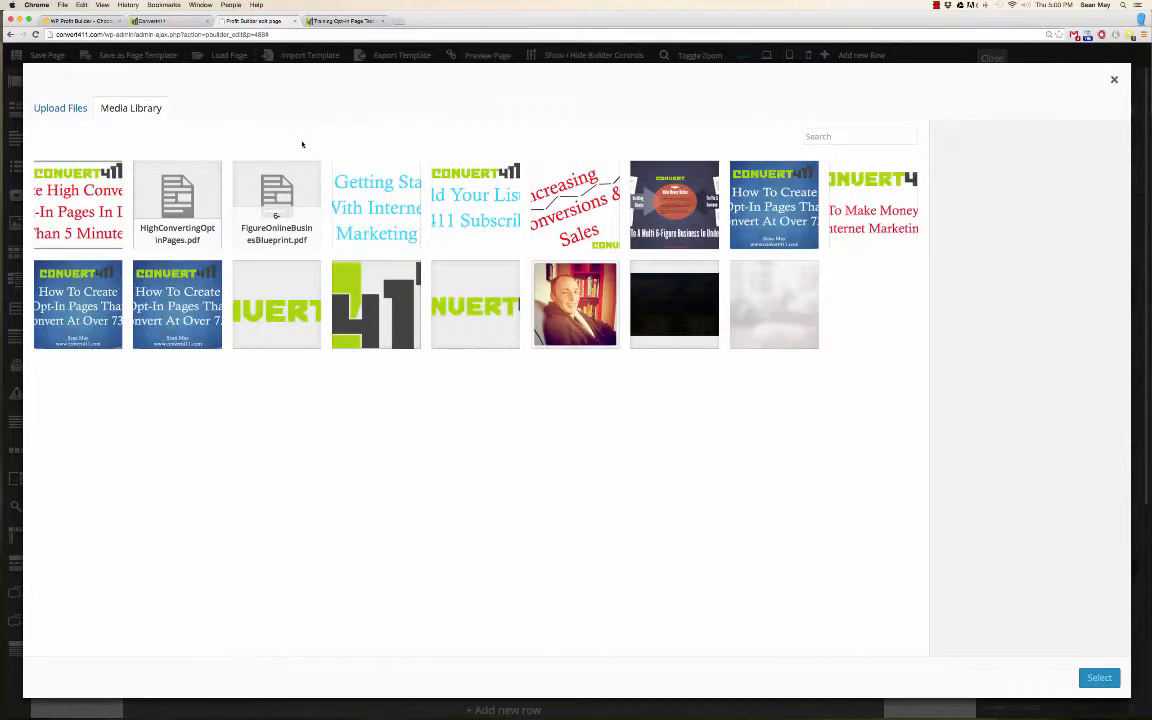
left_click(563, 298)
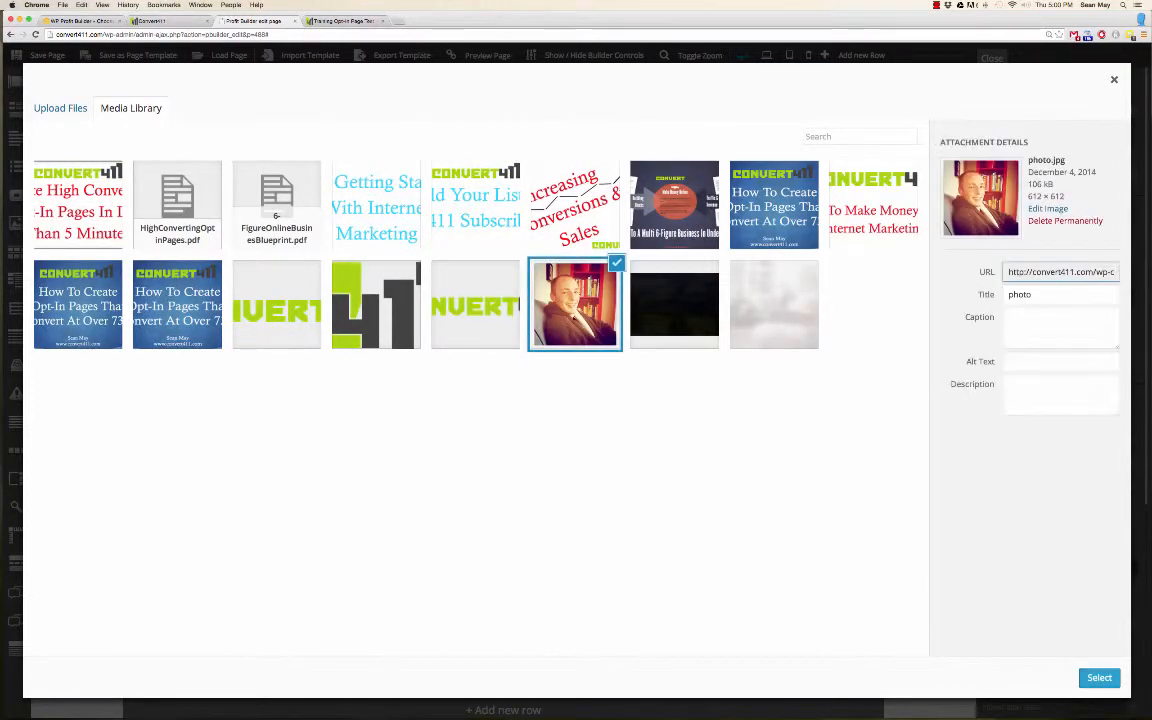
left_click(1099, 678)
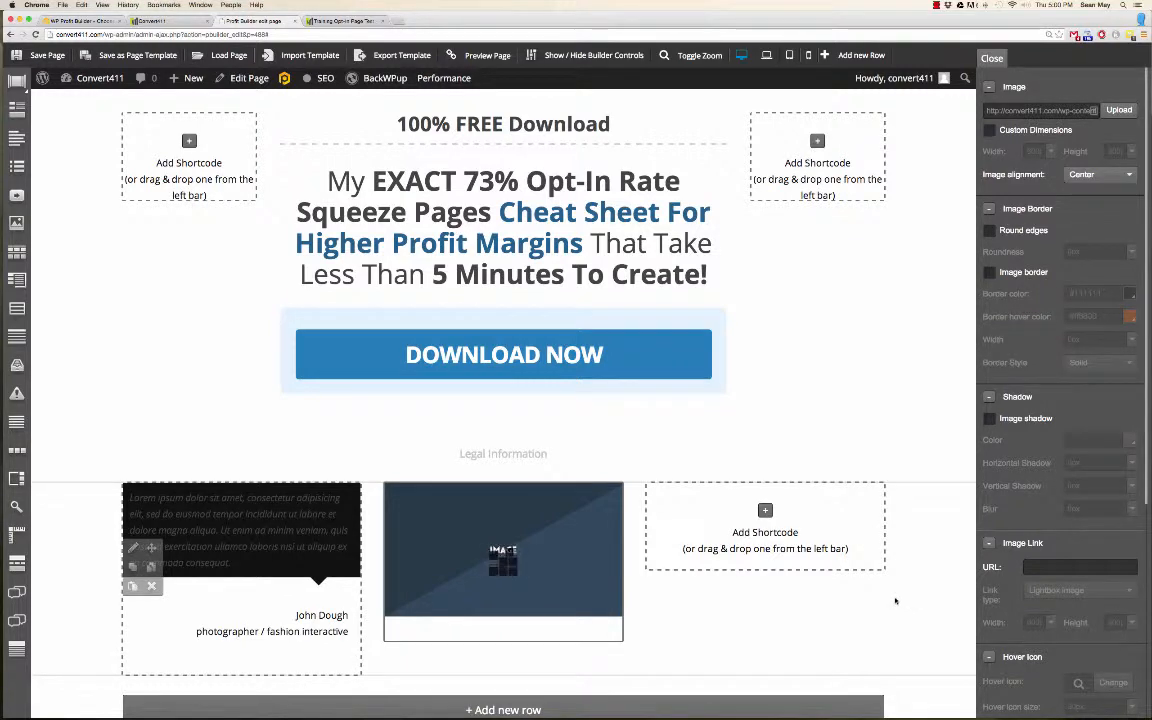
- Add a Social Share element from the Advanced shortcode group to the row's third column and close its settings
scroll(867, 573, "down", 2)
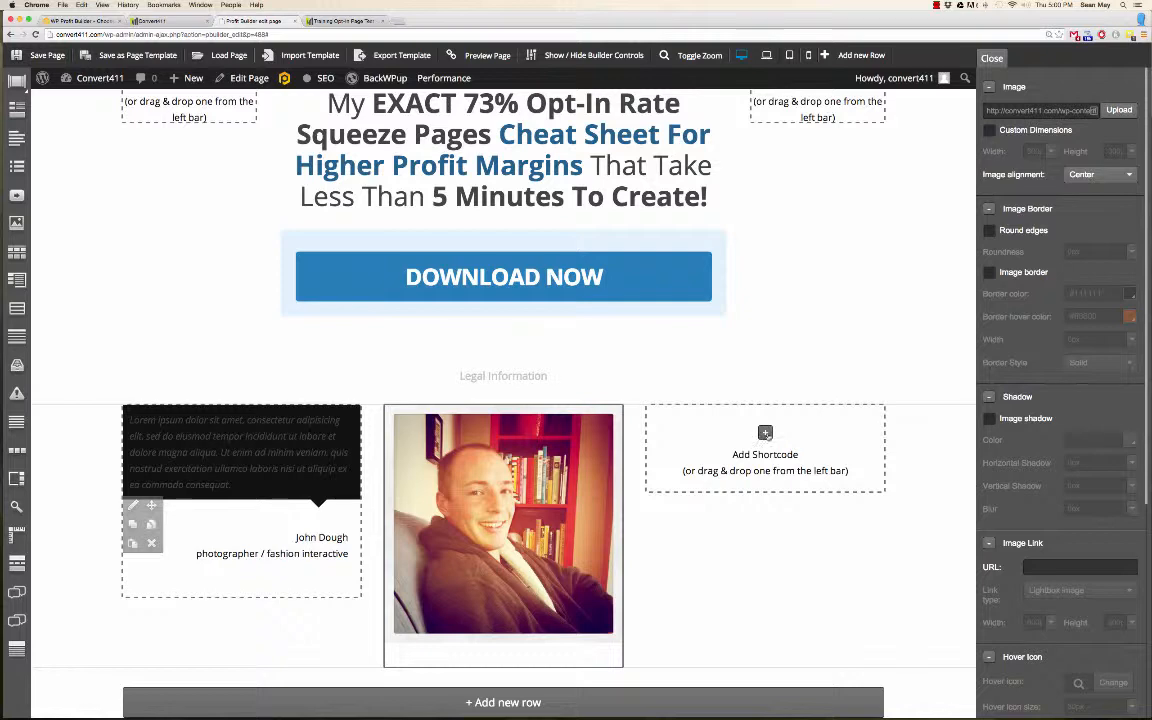
left_click(766, 433)
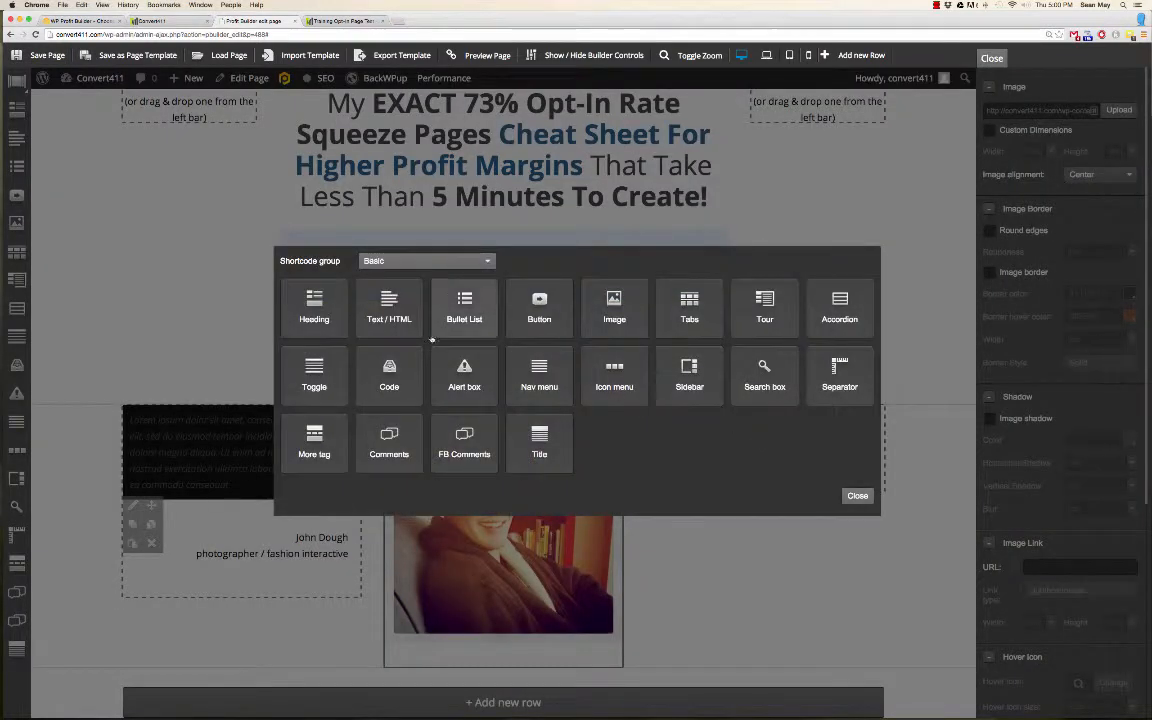
left_click(425, 261)
left_click(390, 339)
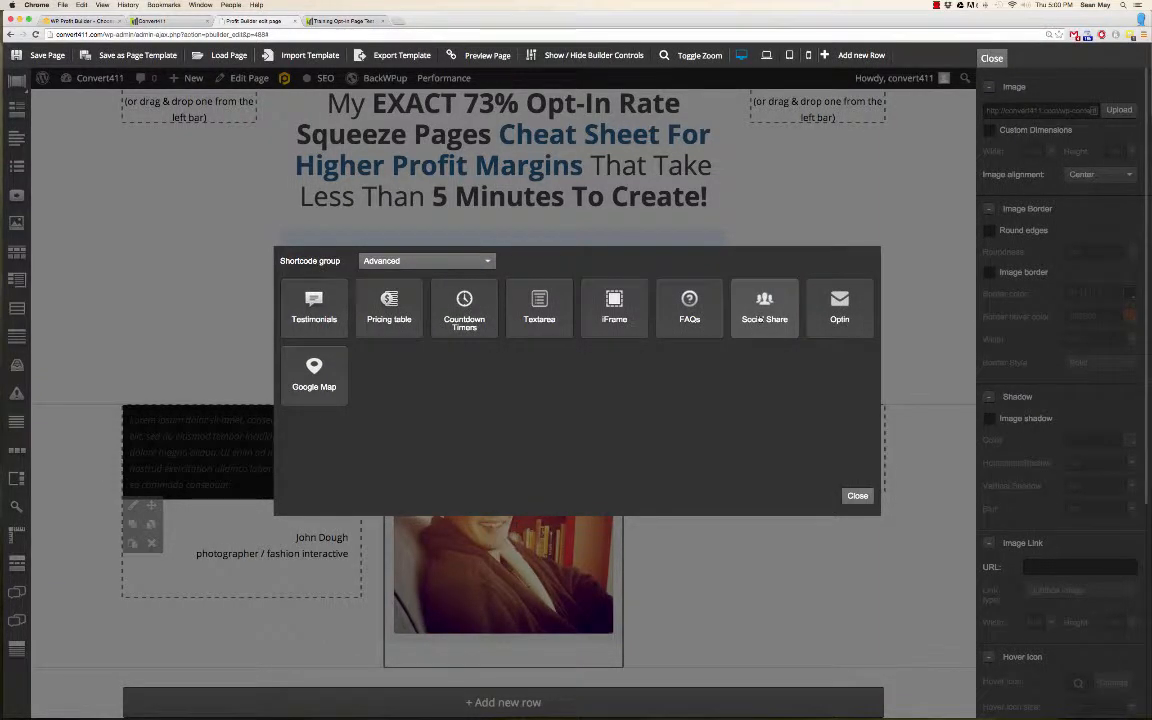
left_click(762, 318)
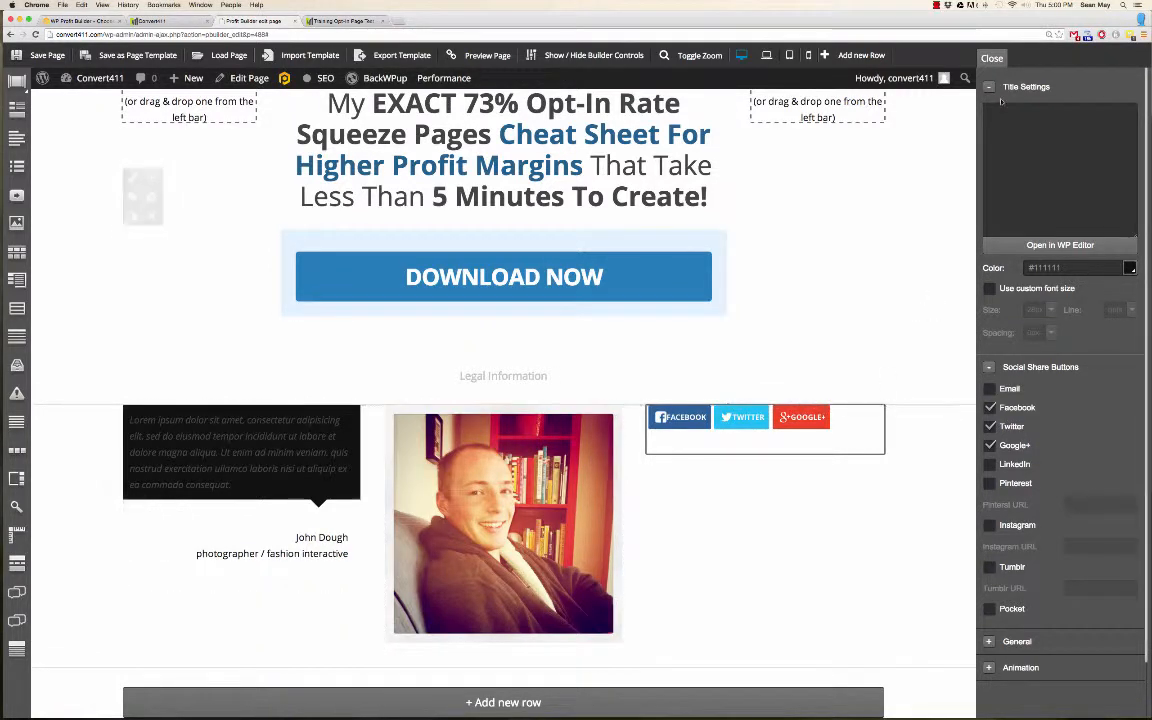
left_click(992, 58)
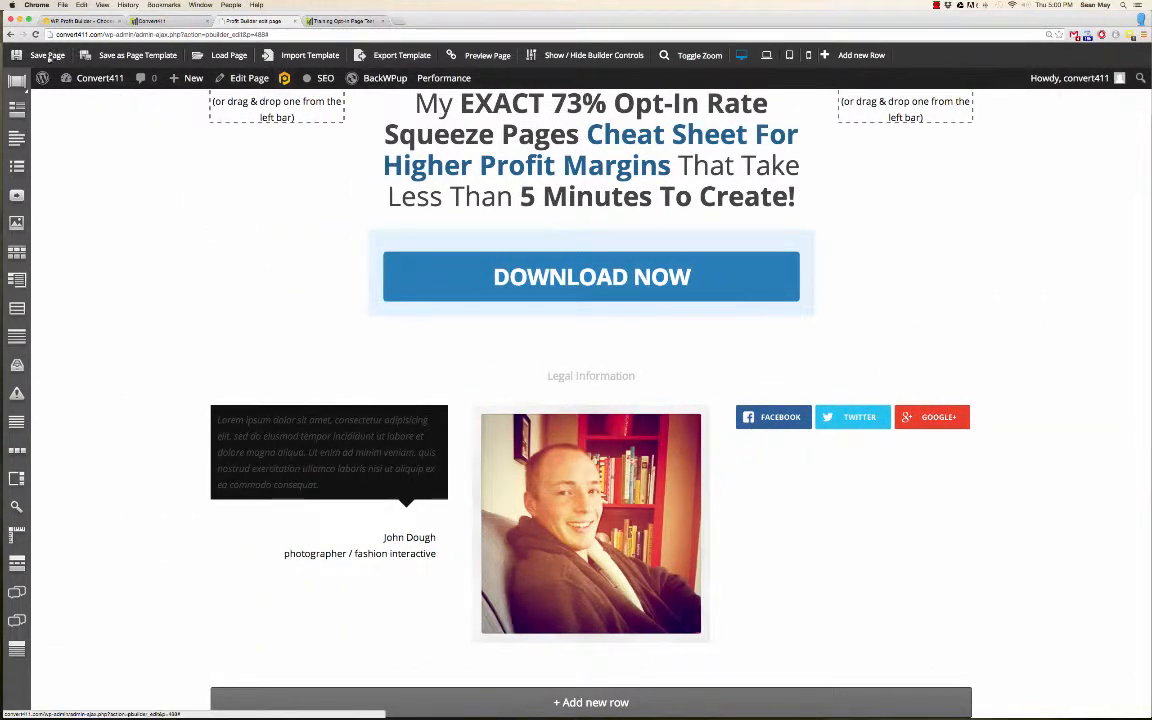
- Save the page with the new three-column row and open its preview
left_click(47, 56)
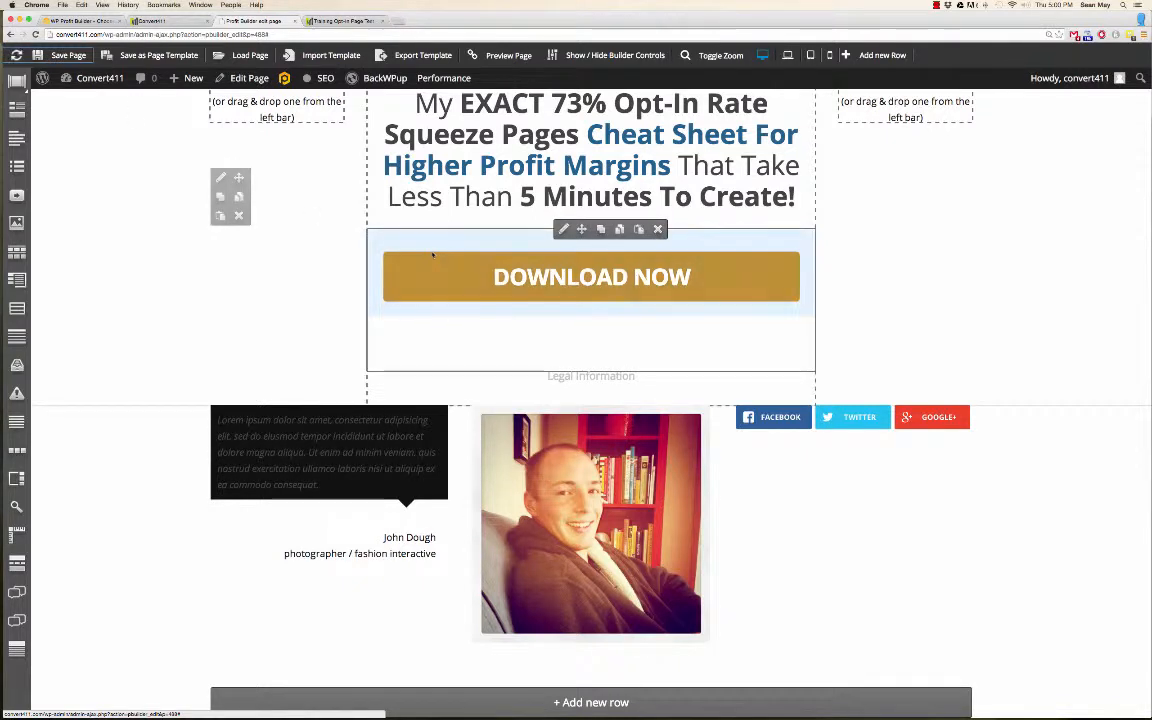
scroll(432, 256, "up", 2)
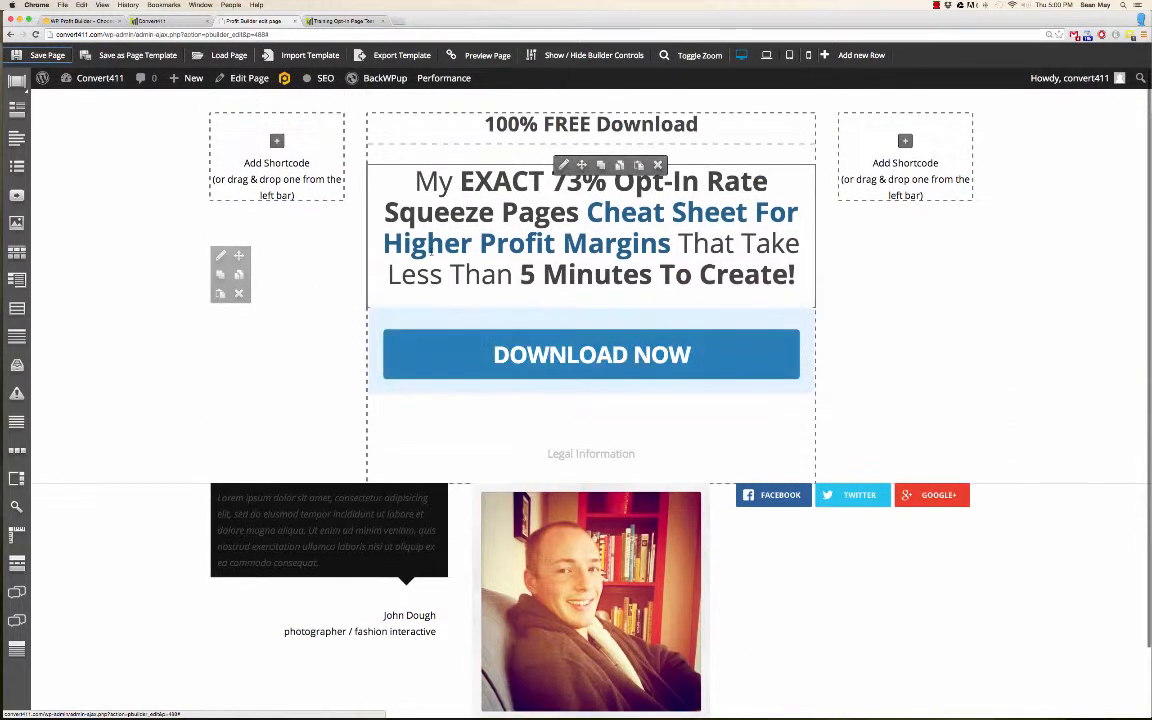
left_click(483, 56)
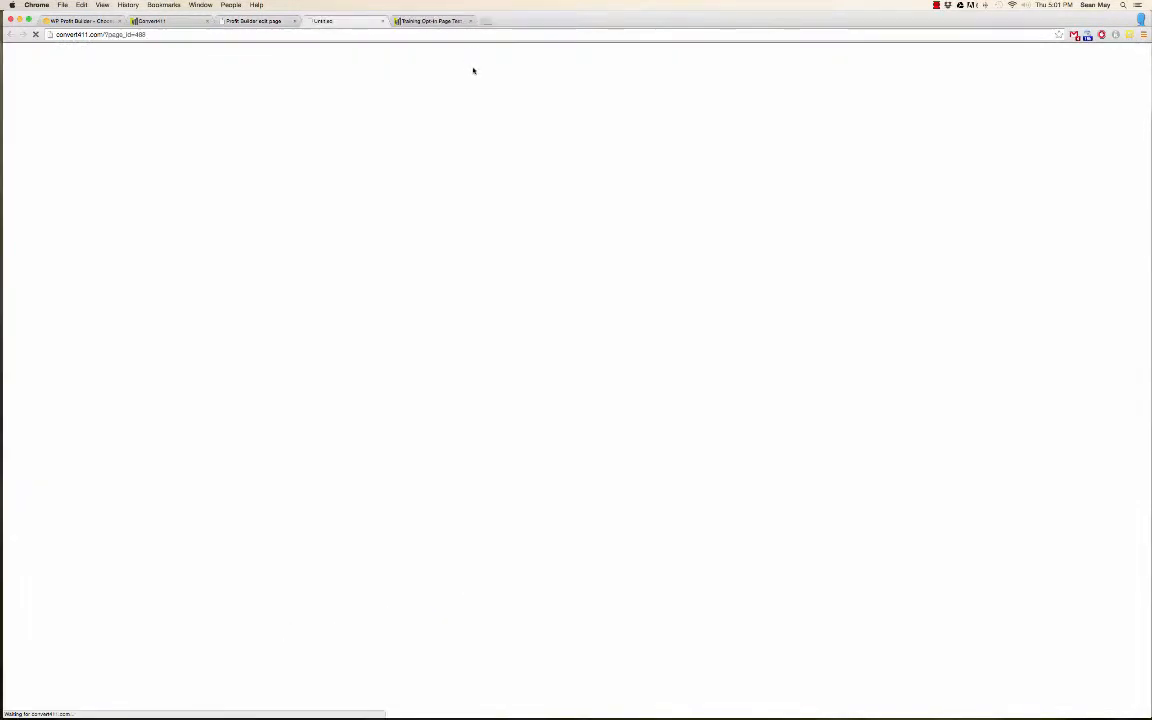